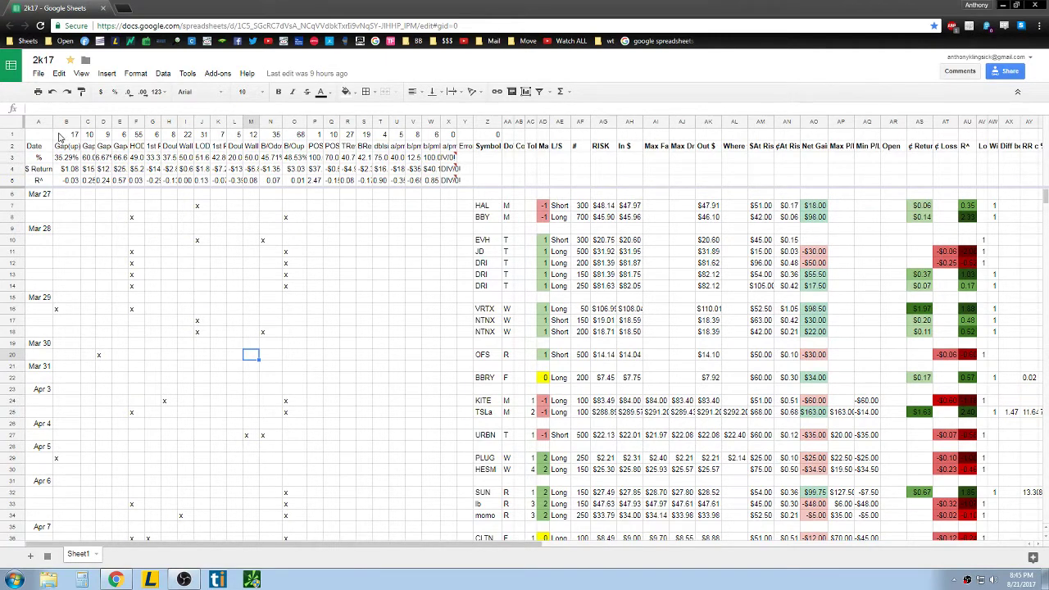
Step: Select the trade block B6:Y24, then read the HODB/O, B/Odown and B/Oup setup headers
drag(70, 194, 464, 400)
click(408, 378)
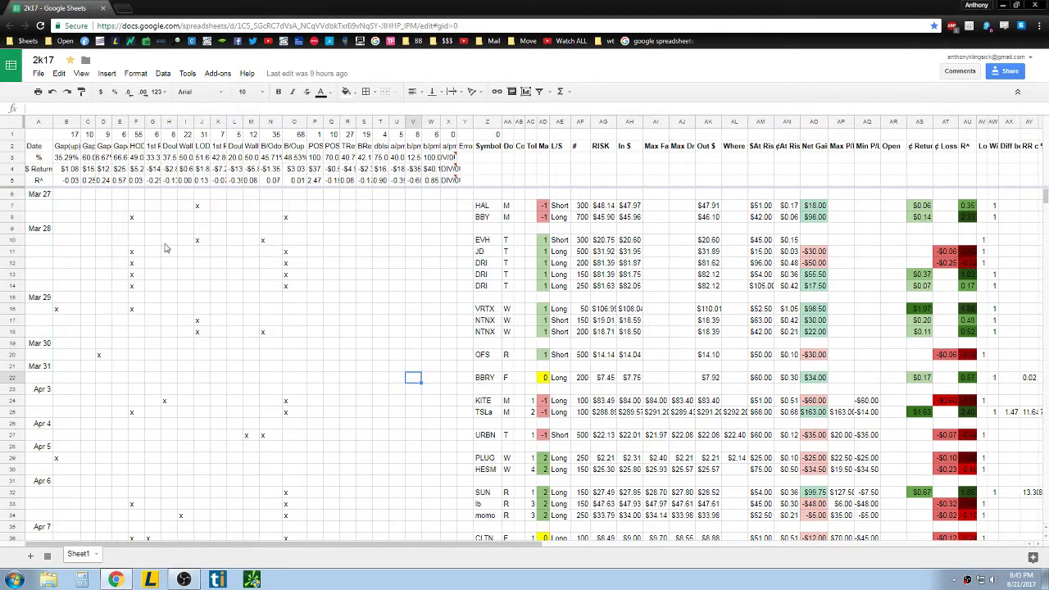
click(133, 218)
click(136, 184)
click(138, 147)
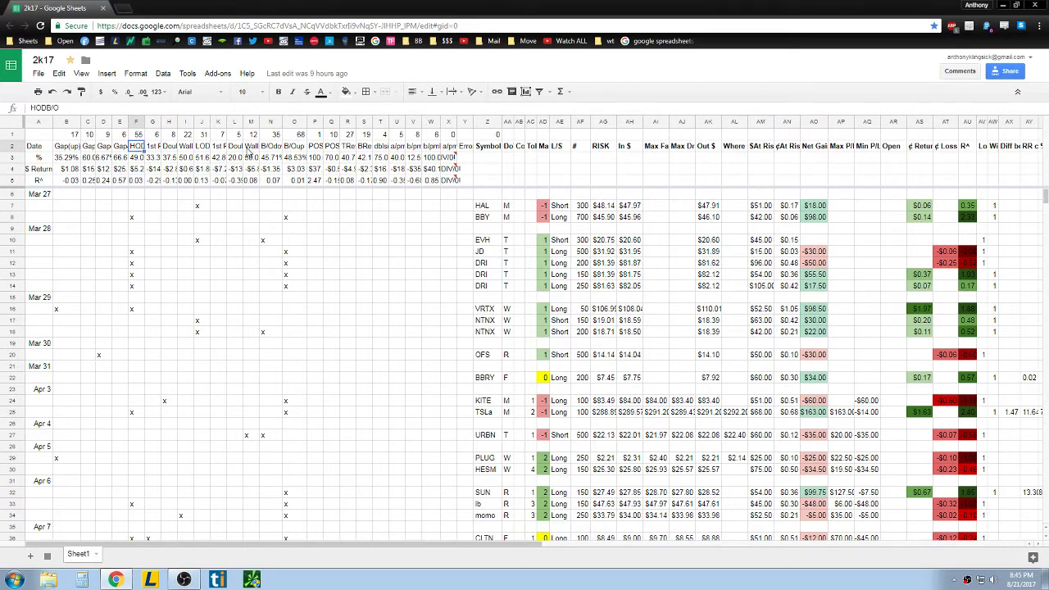
click(272, 150)
click(288, 151)
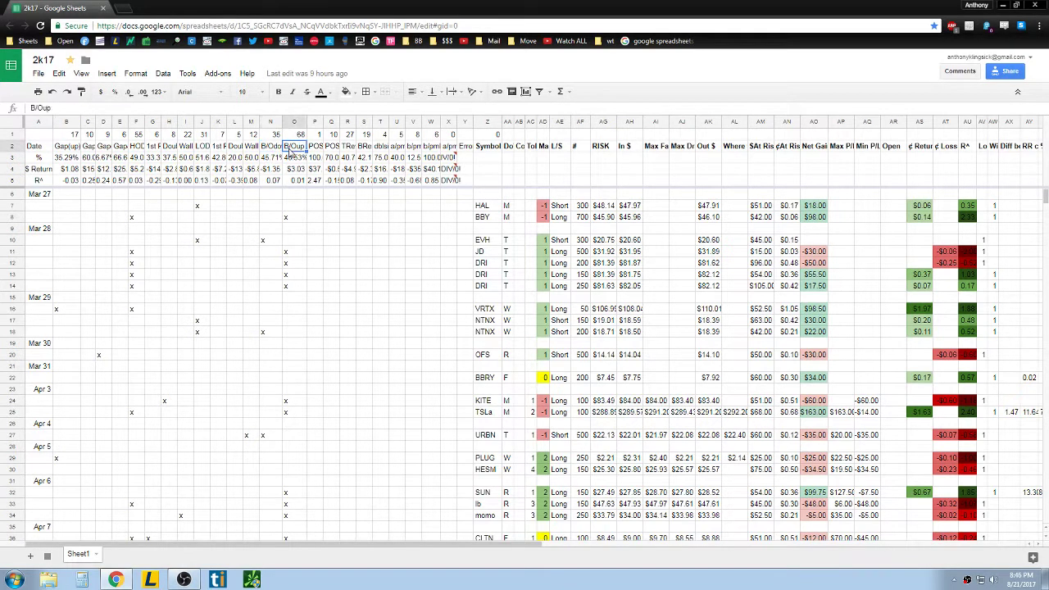
Step: Check row 10's x marks in J–N against the LODB/O, Wall, 1st Pullback and B/Odown headers
drag(197, 240, 267, 244)
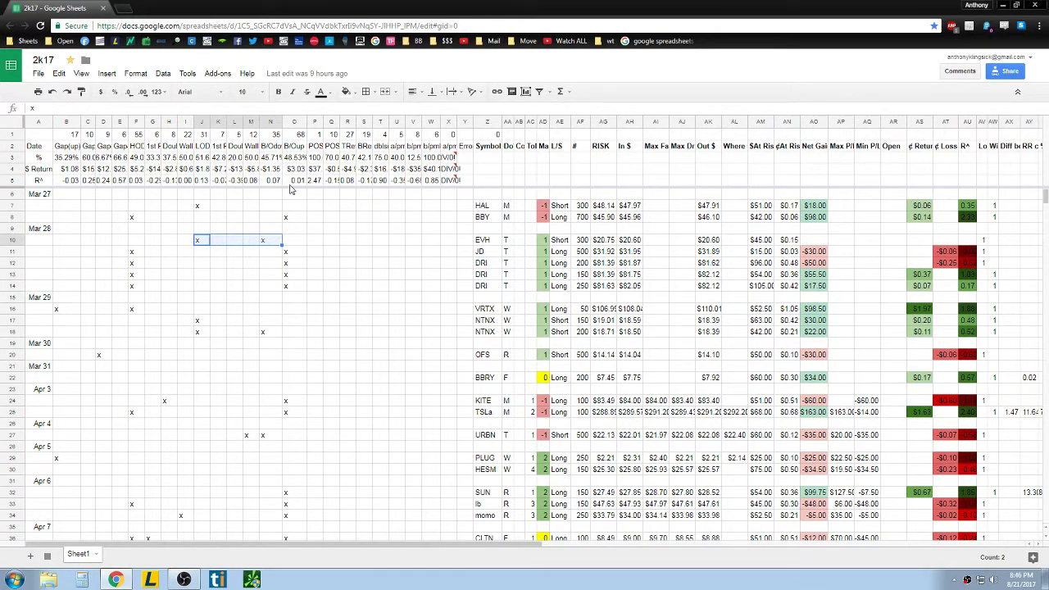
click(201, 147)
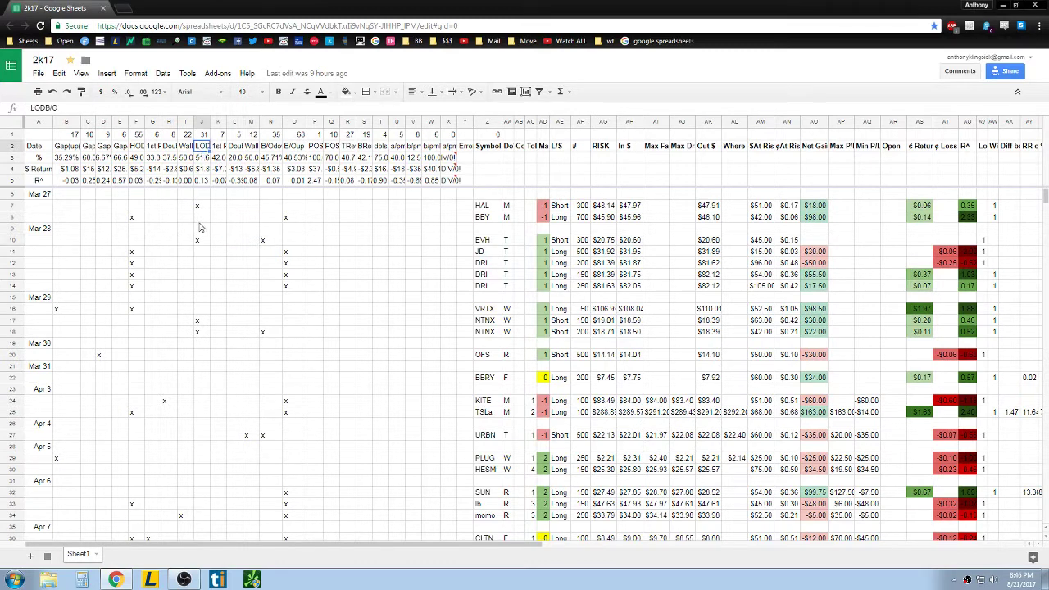
click(248, 149)
click(222, 149)
click(246, 149)
click(233, 149)
click(216, 149)
click(248, 149)
click(204, 149)
click(275, 153)
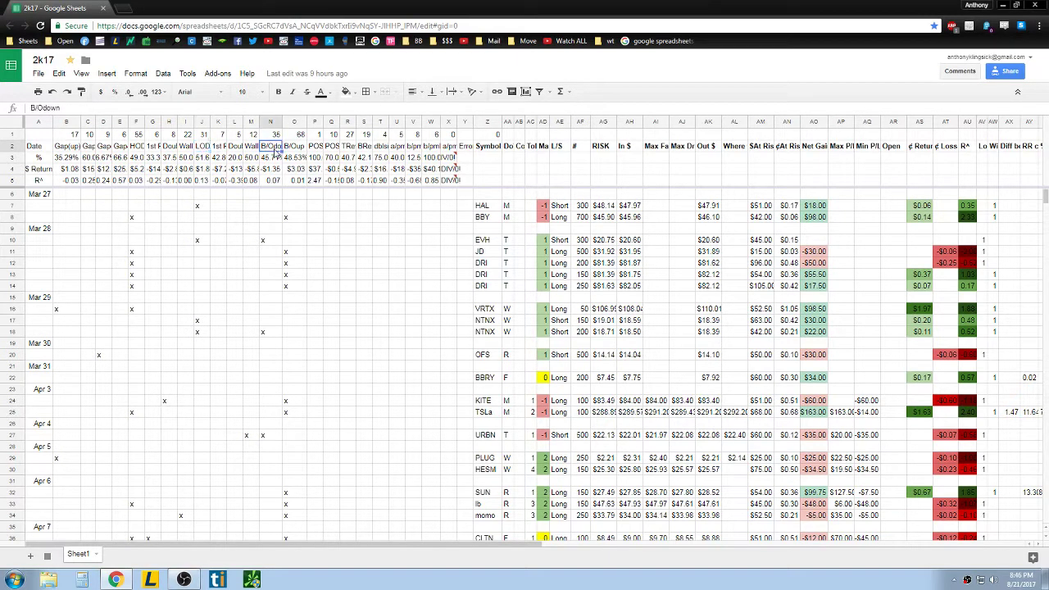
click(203, 151)
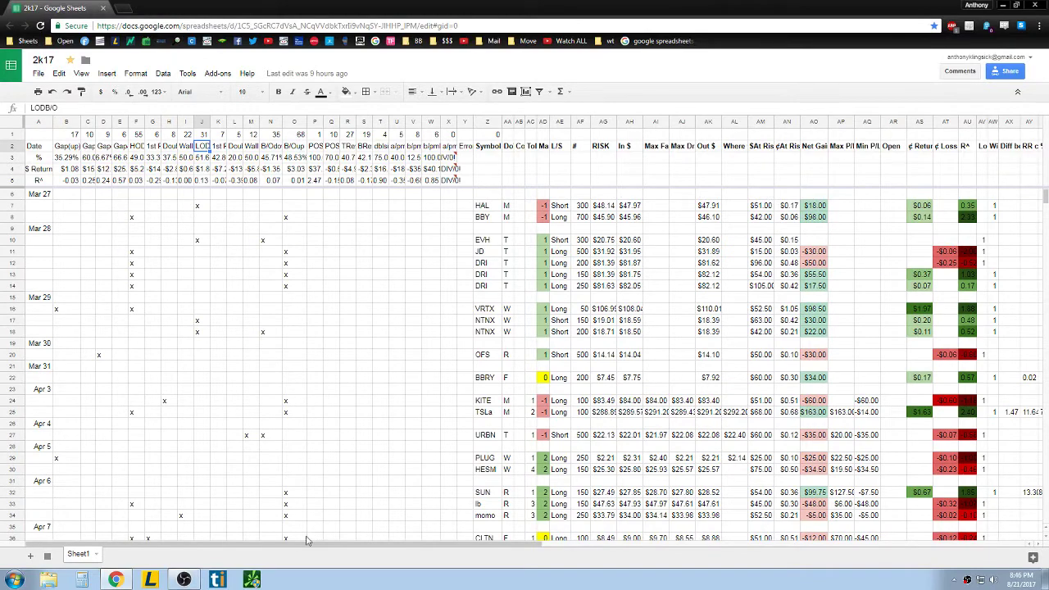
Step: Inspect the Error header in Y2 and the empty cell Y5
scroll(310, 492, down, 7)
scroll(301, 404, up, 7)
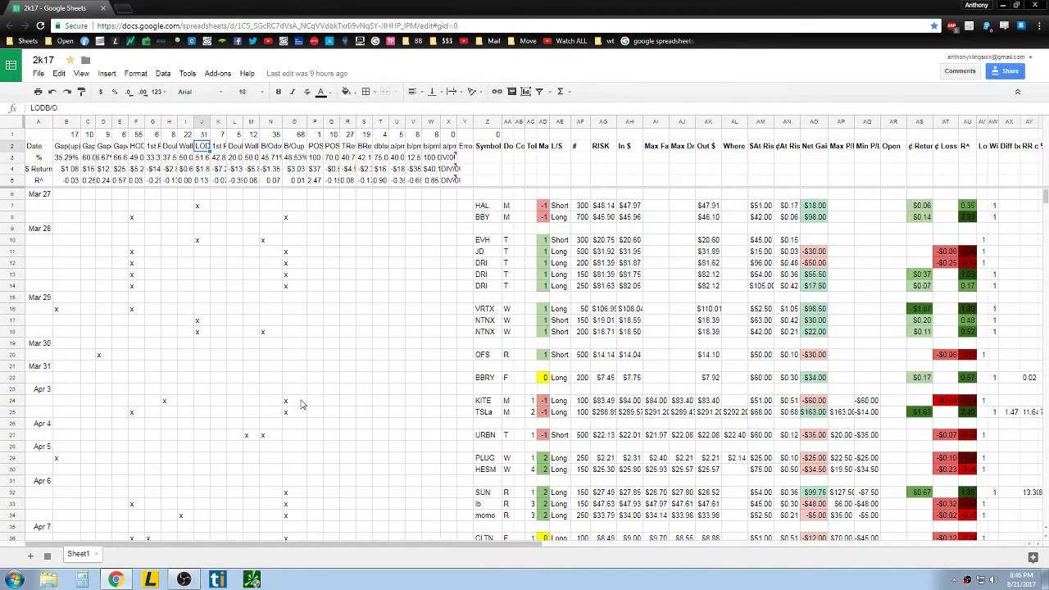
drag(383, 545, 418, 545)
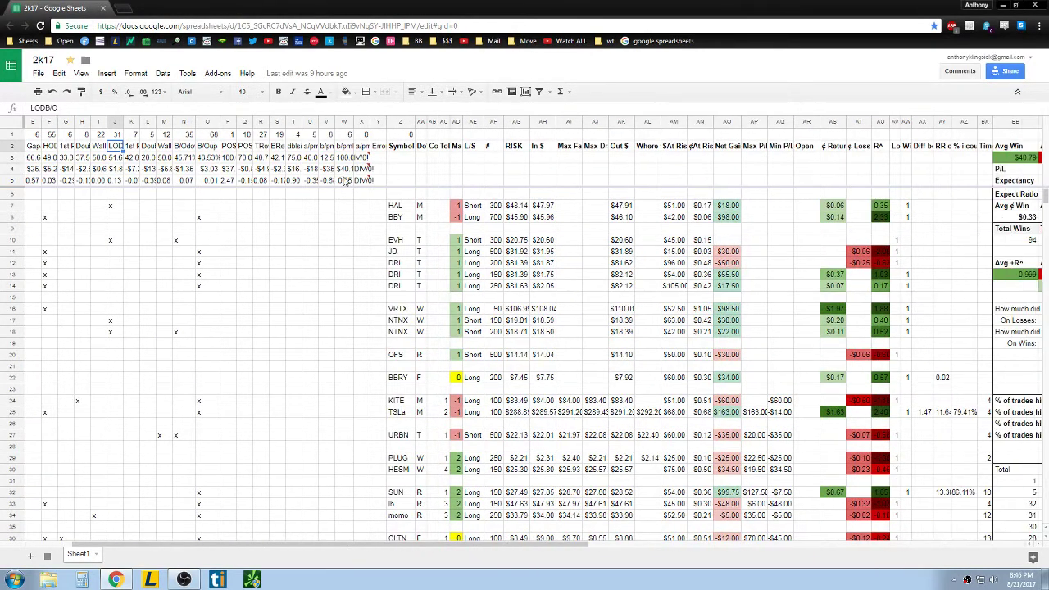
click(383, 148)
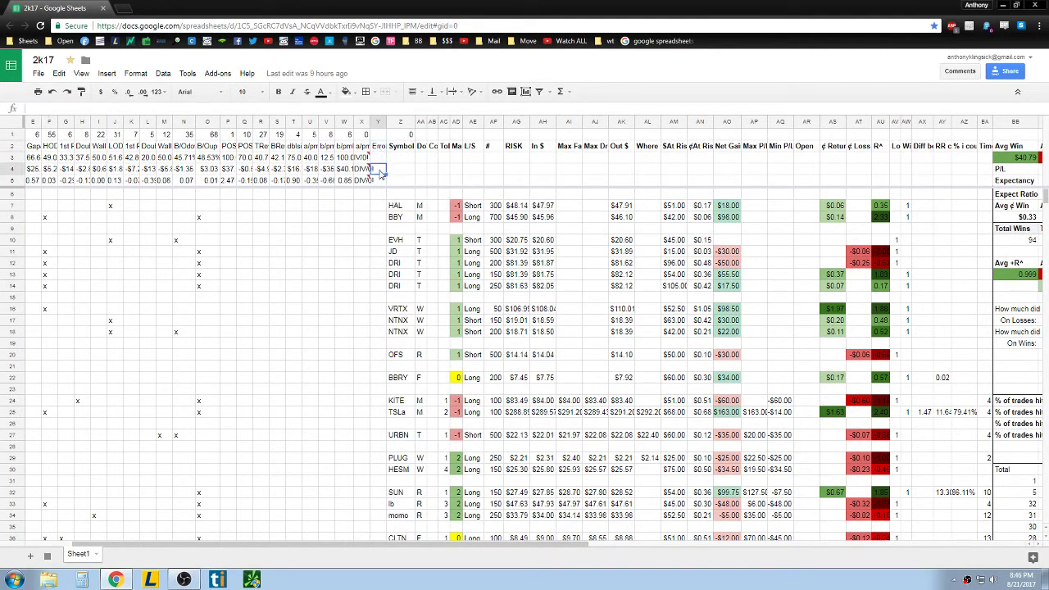
click(381, 176)
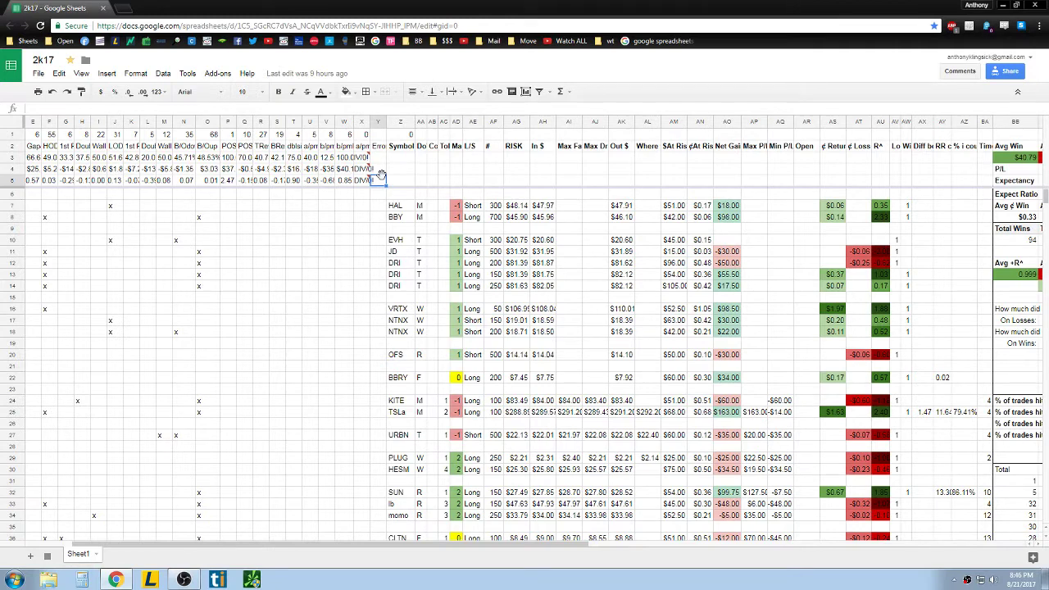
Step: Read HAL's symbol and the Symbol, DoW, Confidence, ToD and Market headers
click(396, 207)
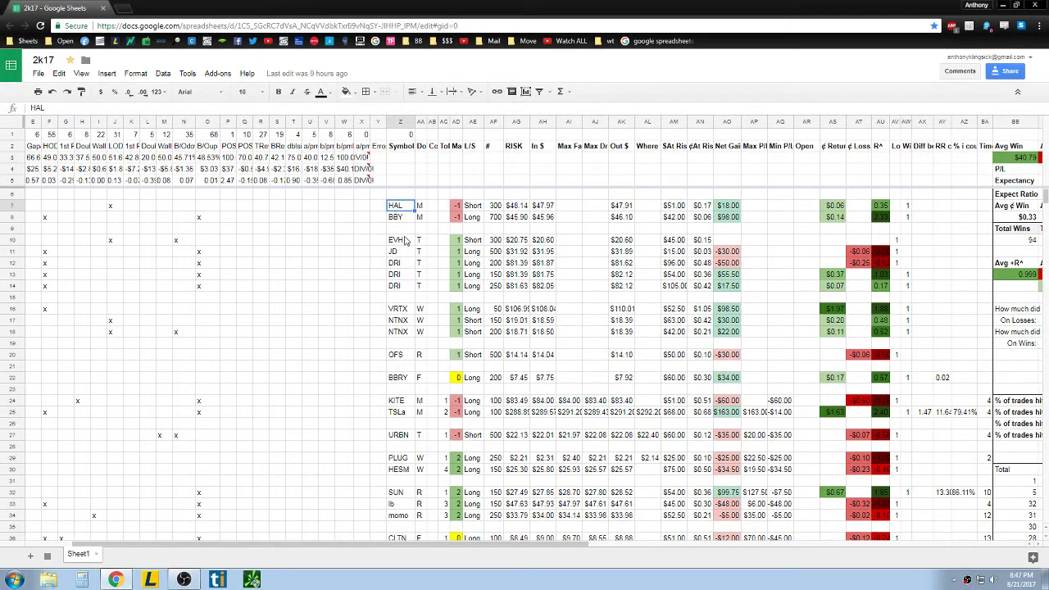
click(433, 206)
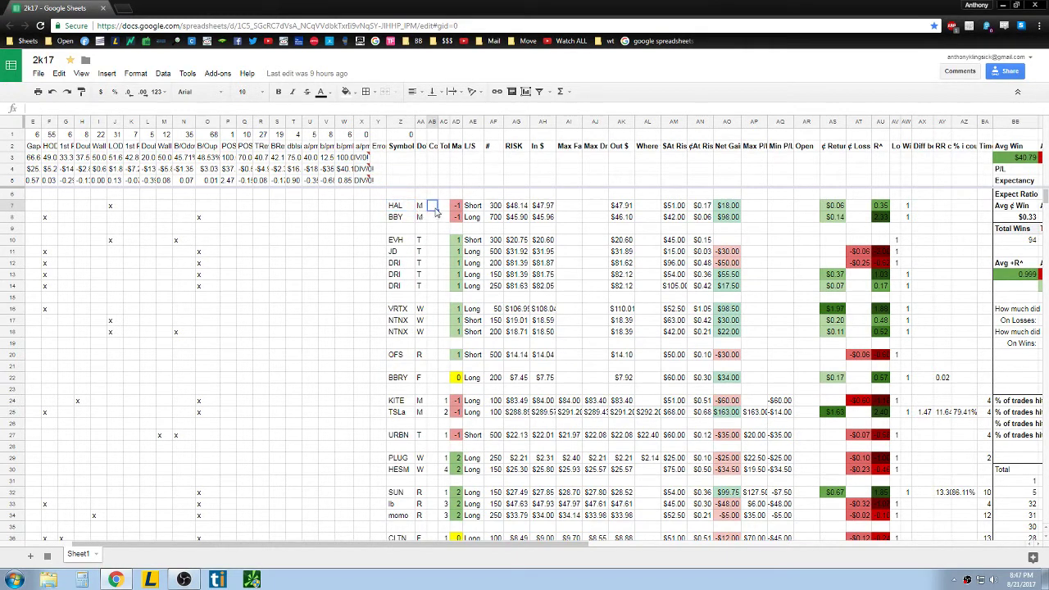
click(422, 146)
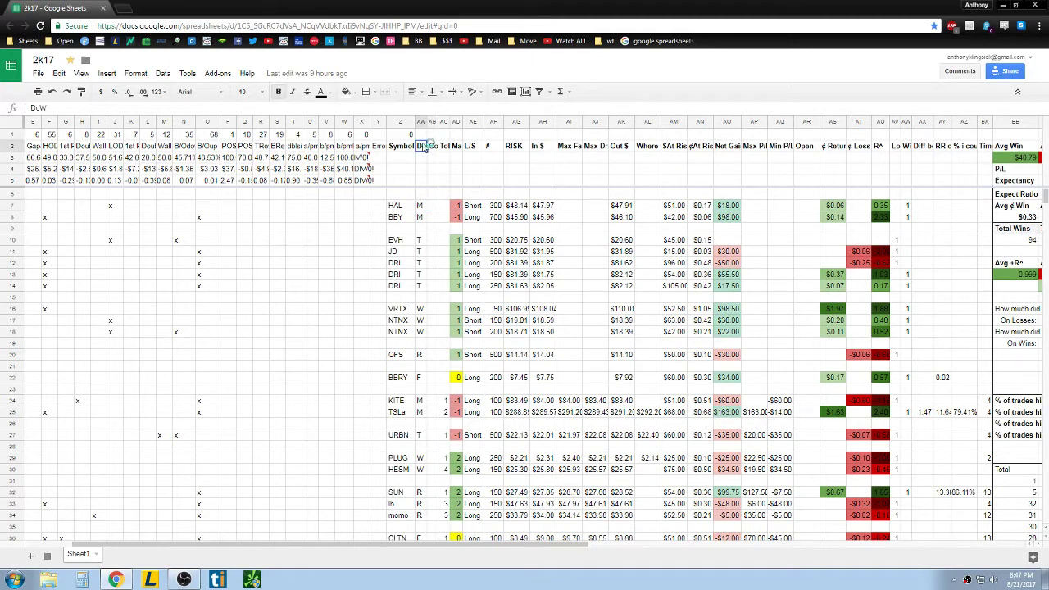
click(401, 146)
click(422, 149)
click(432, 148)
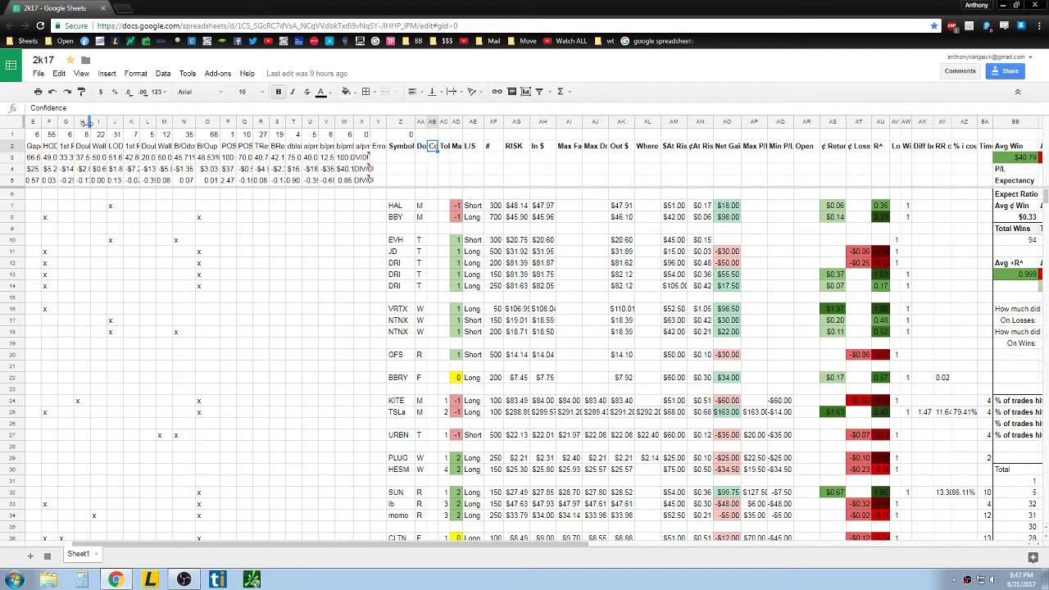
click(445, 149)
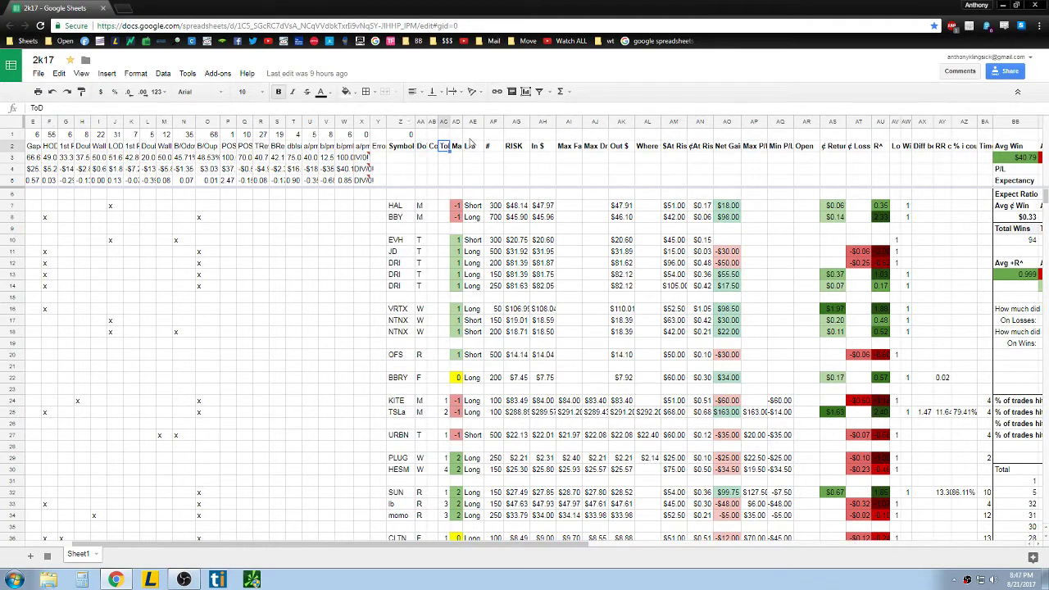
click(458, 149)
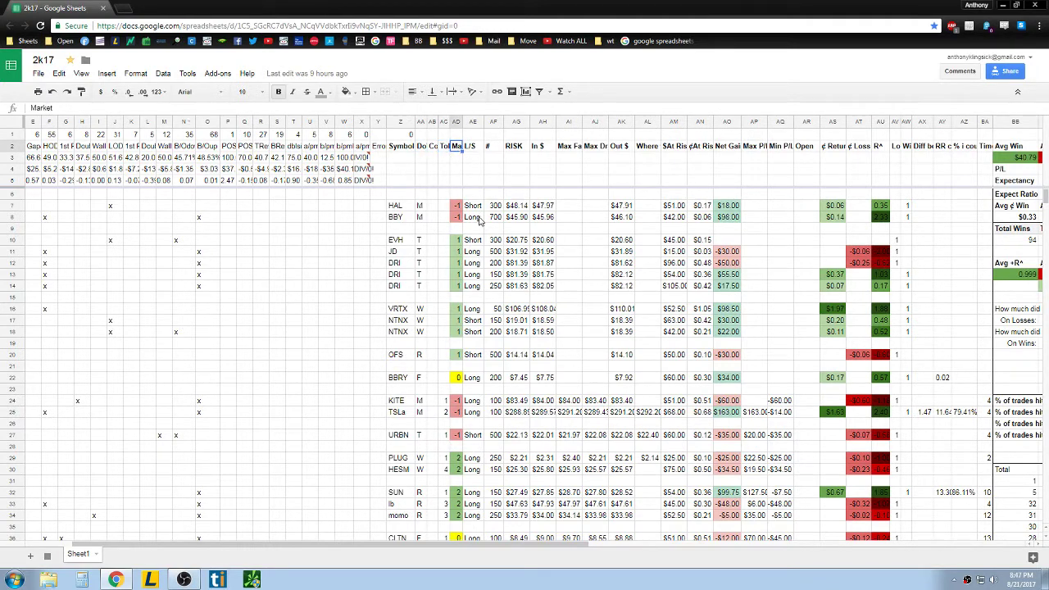
Step: Inspect market values (HAL -1, BBY -1, DRI 1), HAL's 300 shares and 48.14 risk, and TSLa's 289.57 entry
click(456, 206)
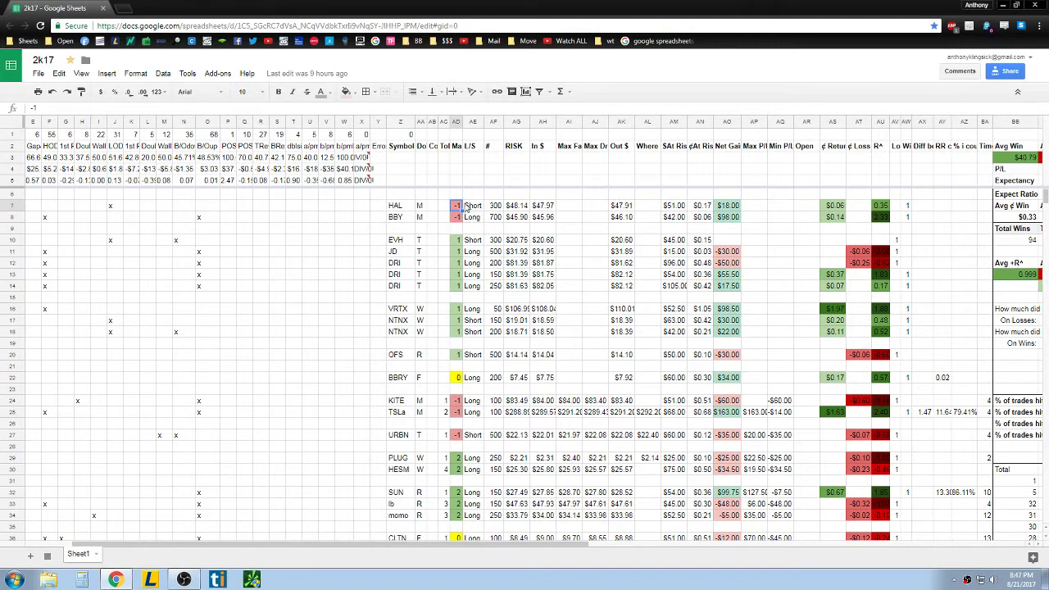
click(456, 218)
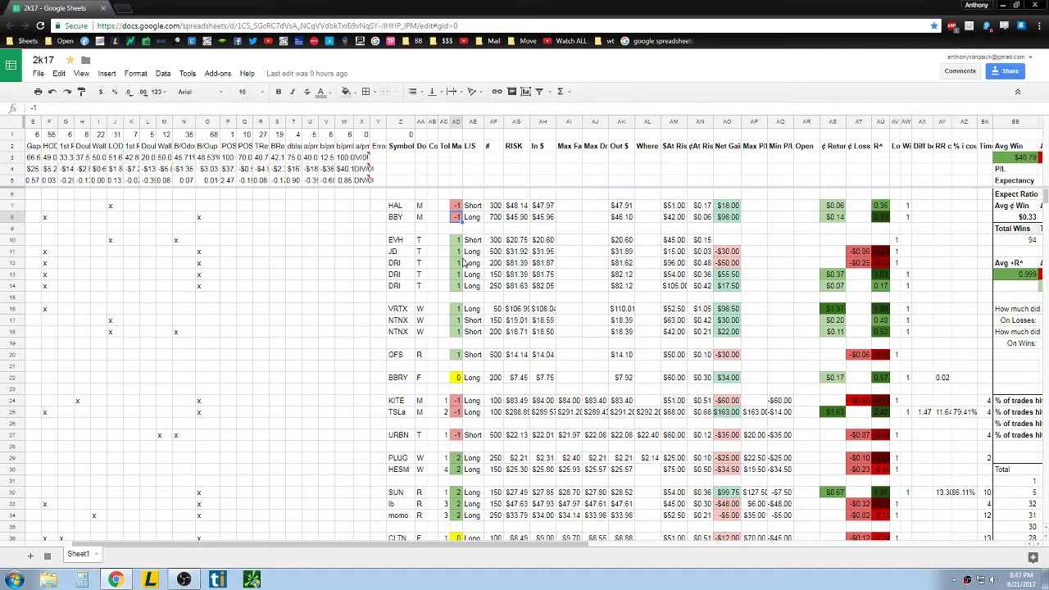
click(455, 309)
click(456, 286)
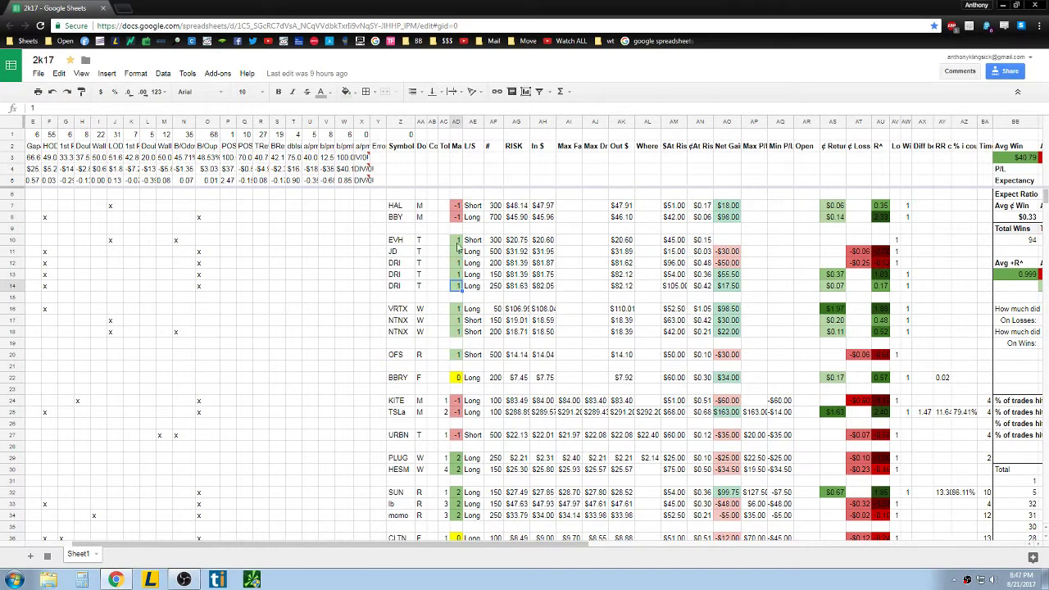
click(495, 207)
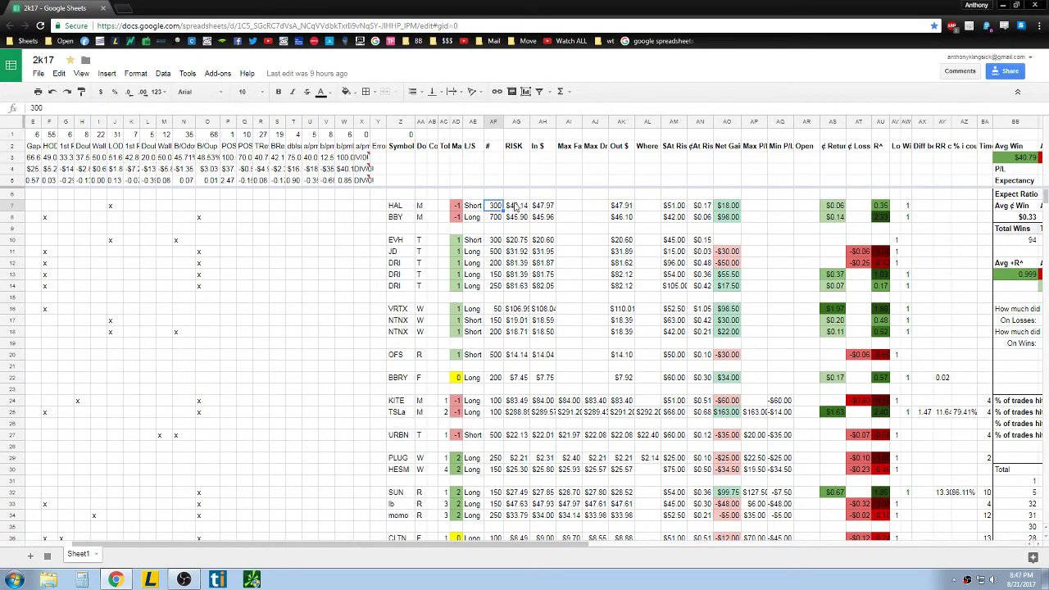
click(515, 208)
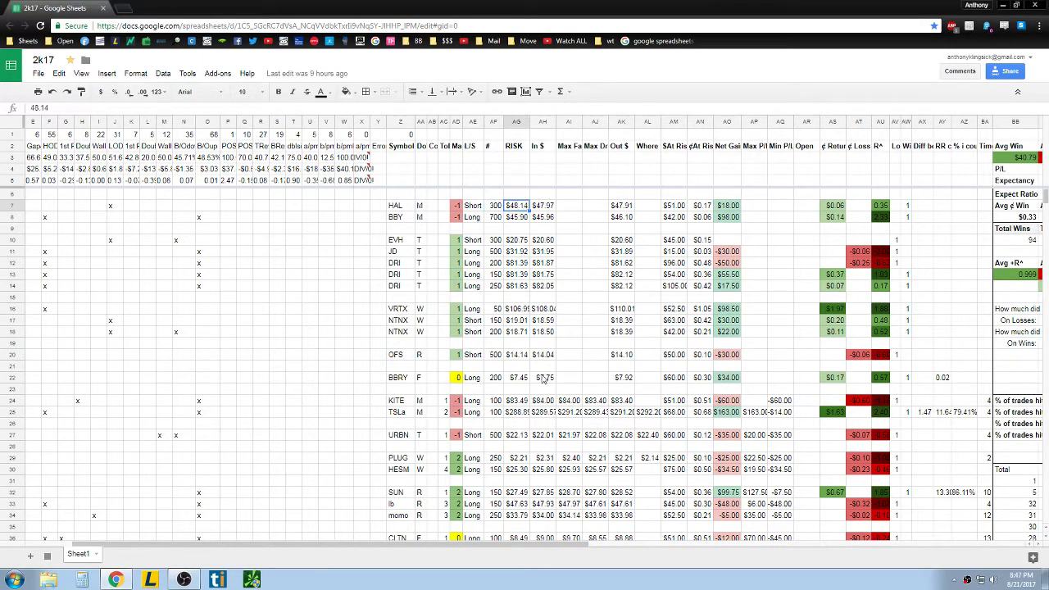
click(545, 415)
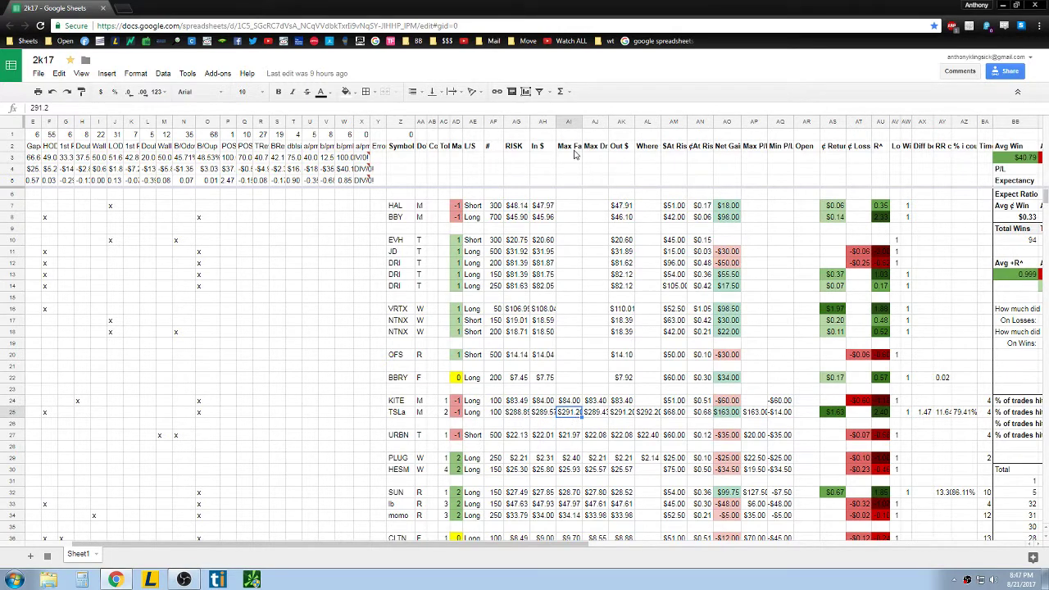
Step: Review TSLa's max favorable 291.2, max drawdown 289.43 and exit 291.2 with their headers
drag(571, 147, 594, 149)
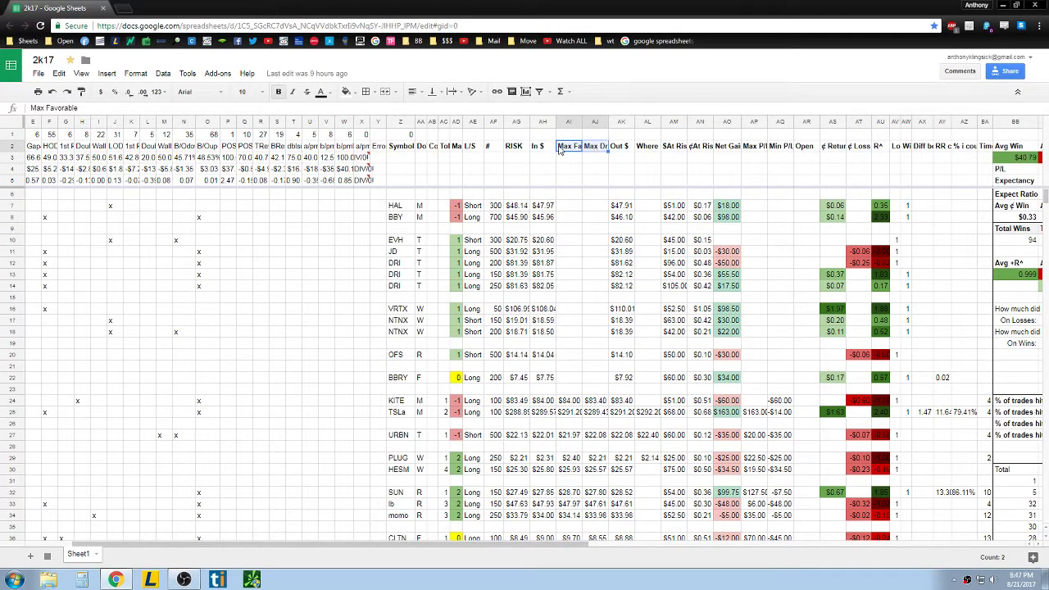
click(616, 152)
click(589, 149)
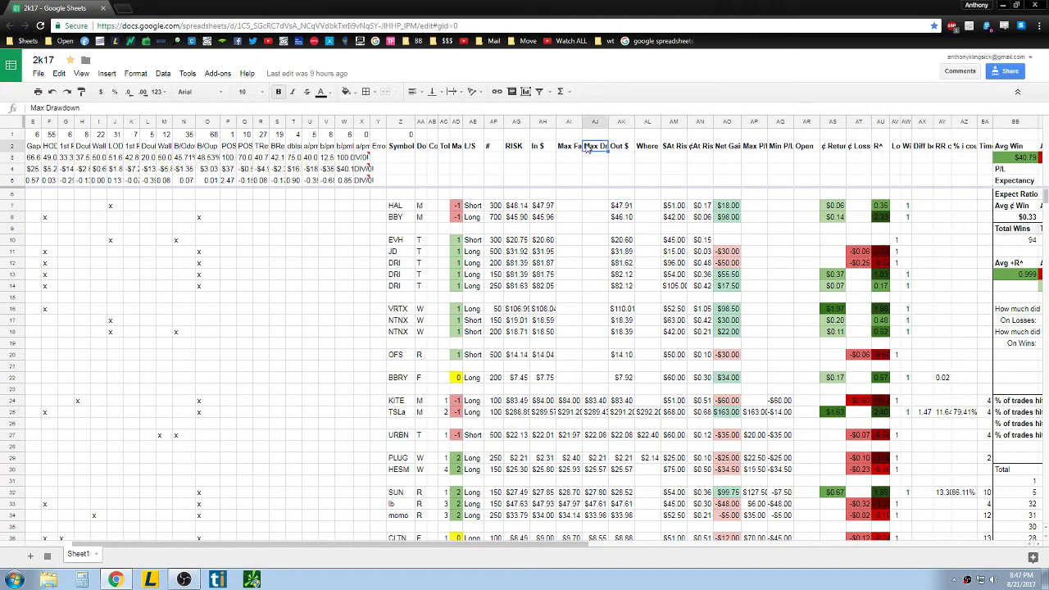
click(569, 412)
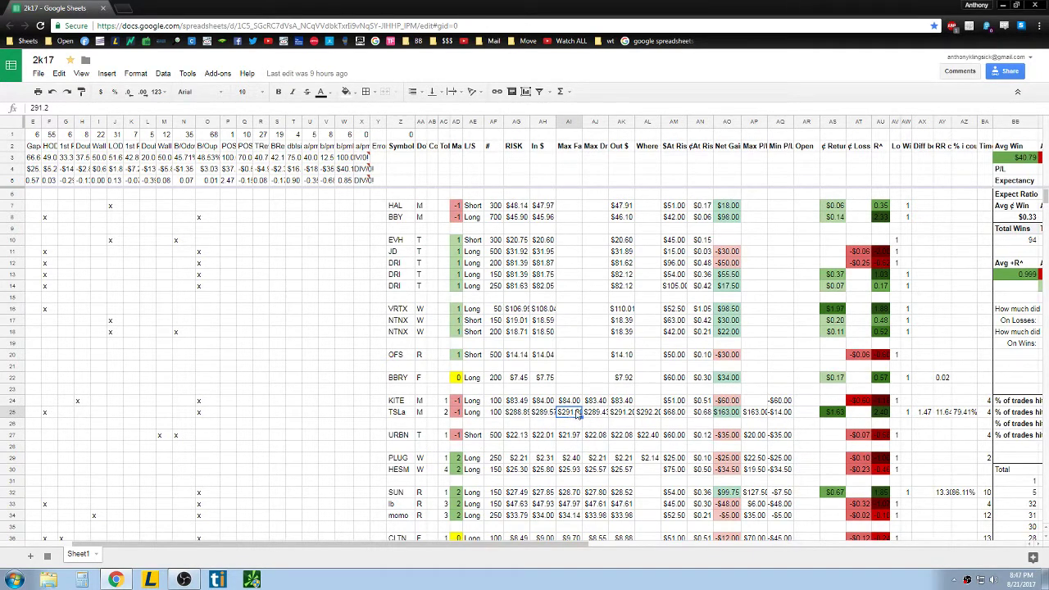
click(596, 414)
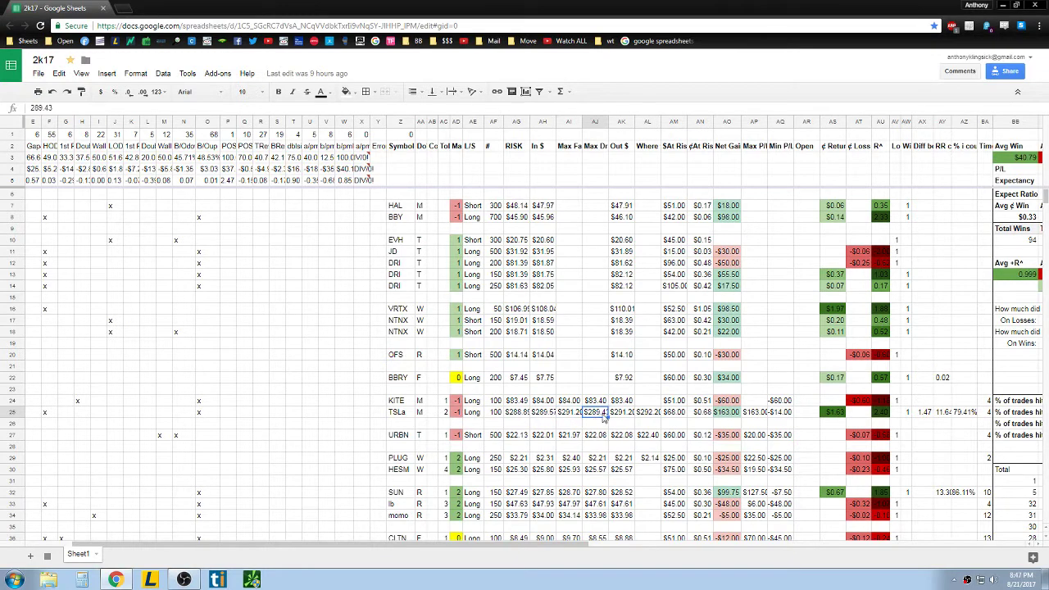
click(626, 415)
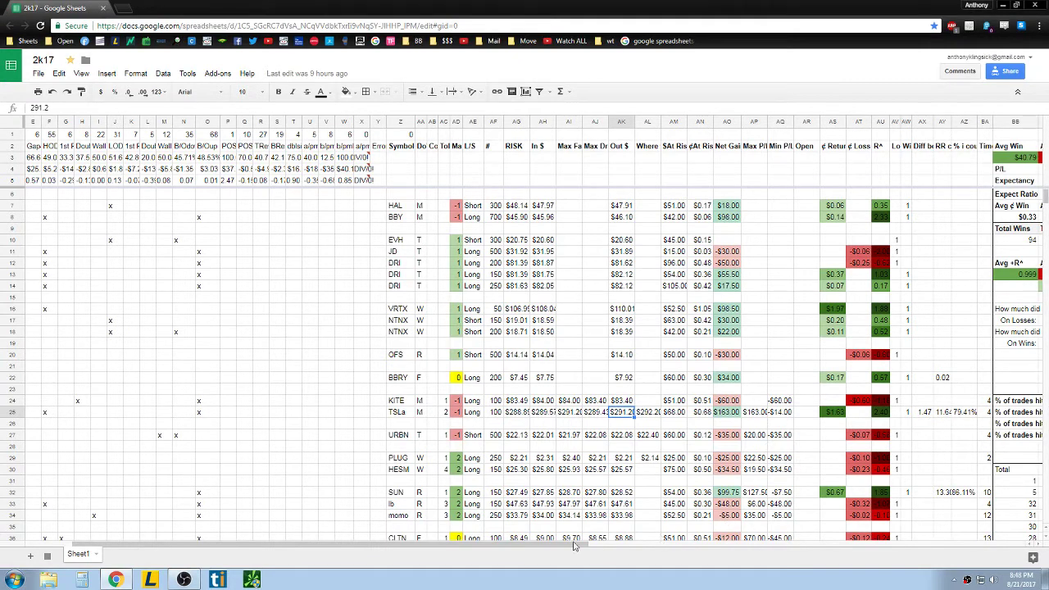
click(644, 418)
click(647, 145)
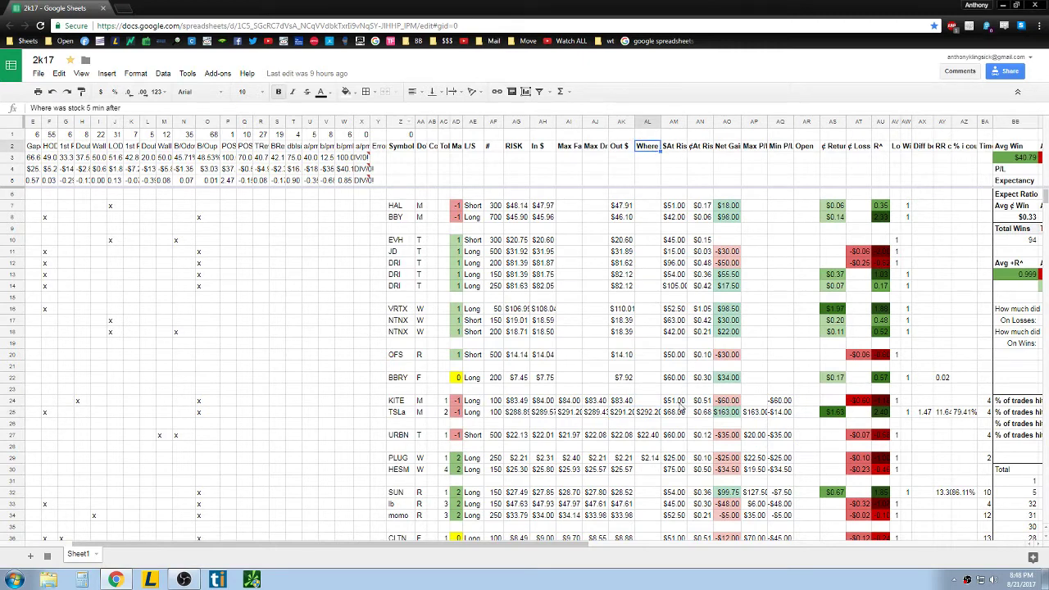
Step: Inspect KITE's $51.00 IF formula and -$60.00 net gain, then TSLa's AO25 formula and -$14.00 in AQ25
click(681, 401)
click(698, 404)
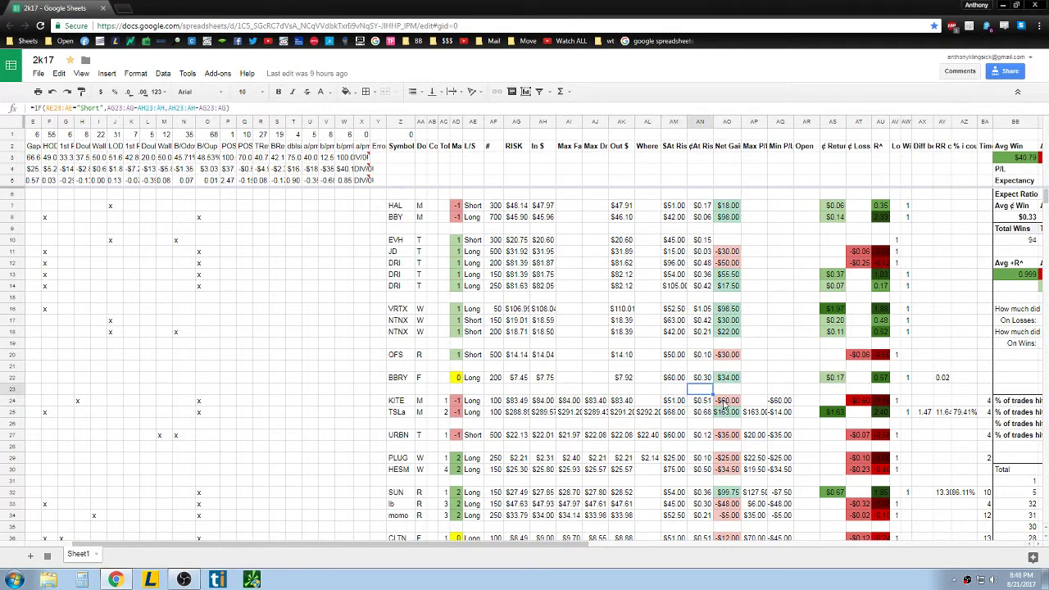
click(725, 402)
click(754, 401)
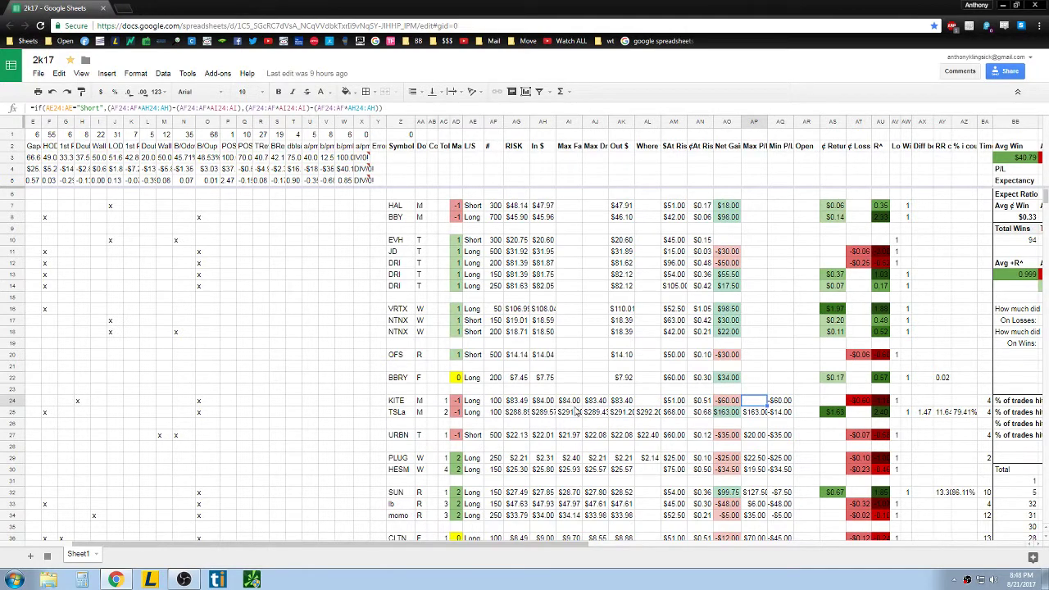
click(758, 412)
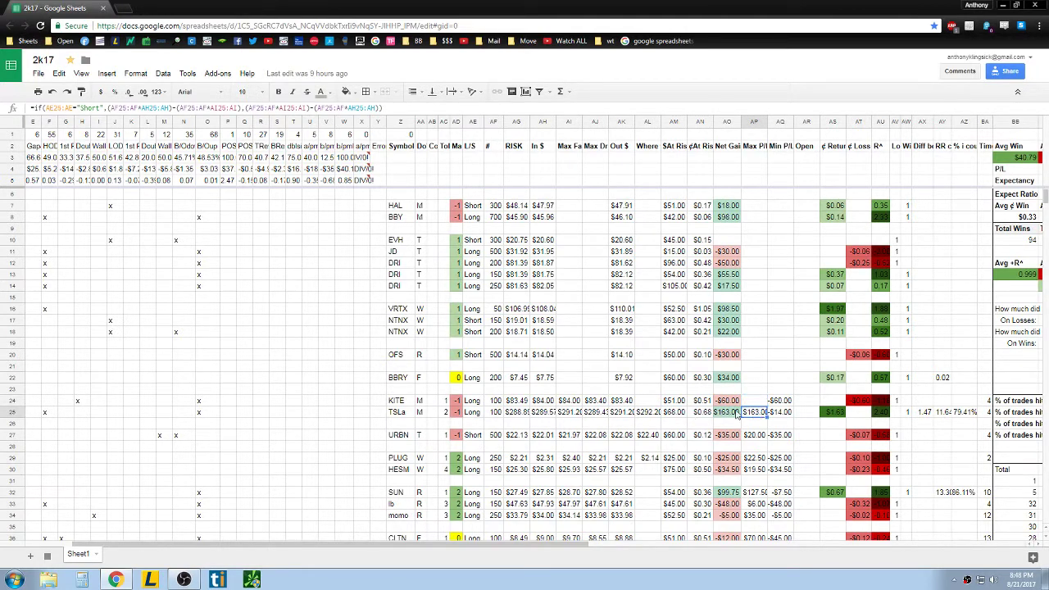
click(572, 415)
click(727, 412)
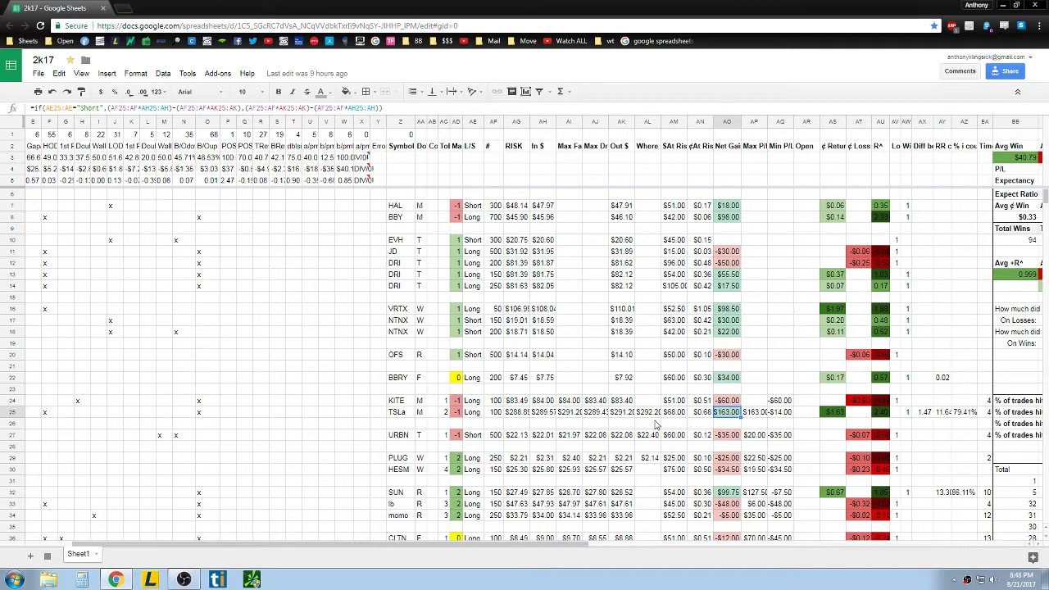
click(776, 414)
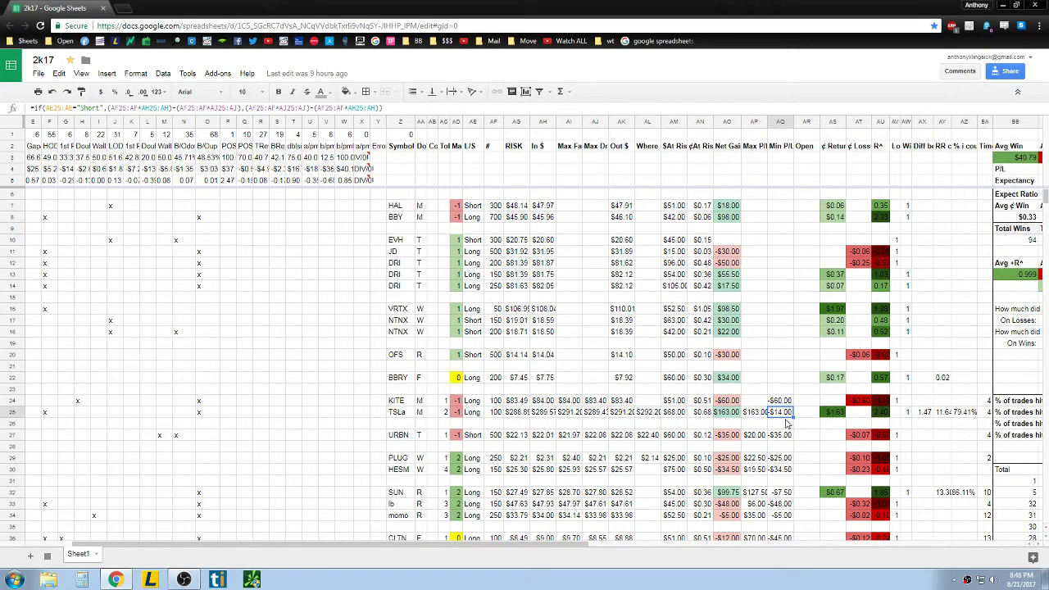
Step: Read the Open header and TSLa's formulas in AS25, AT25, AU25 (IFERROR), AW25 and AX25 (1.47)
click(806, 147)
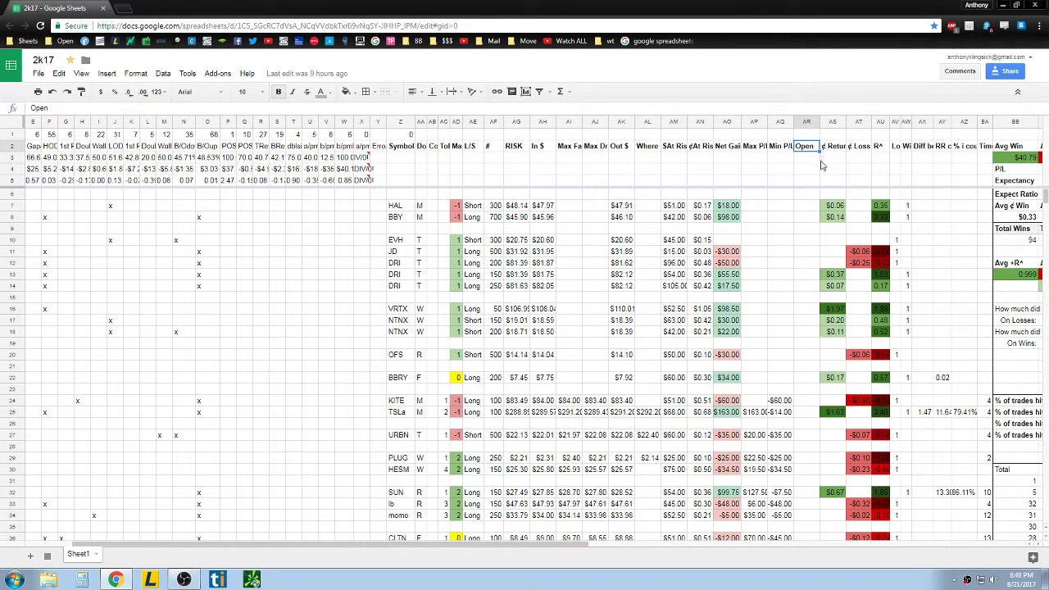
click(840, 412)
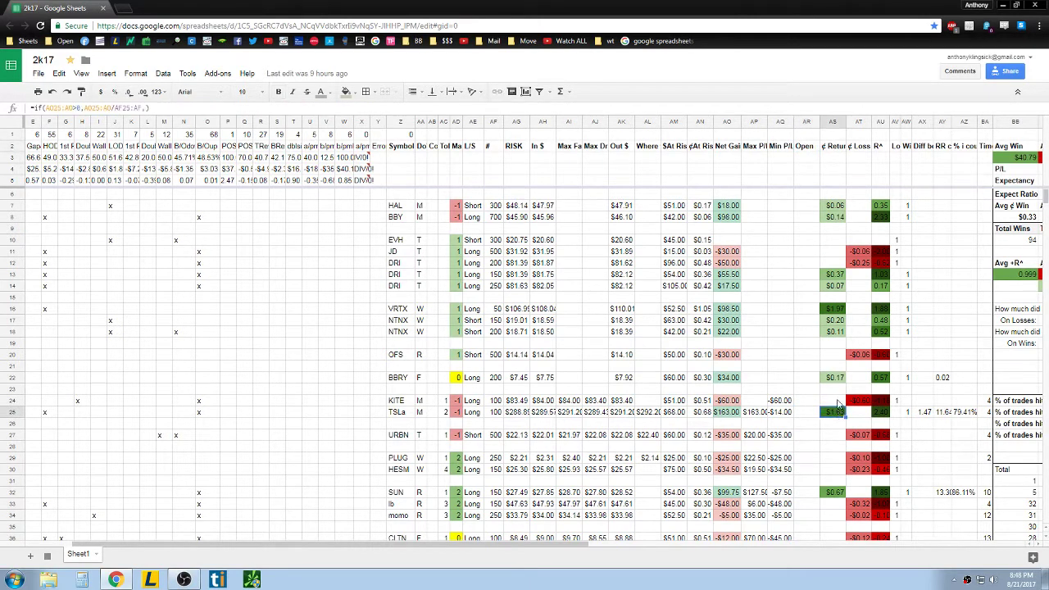
click(865, 413)
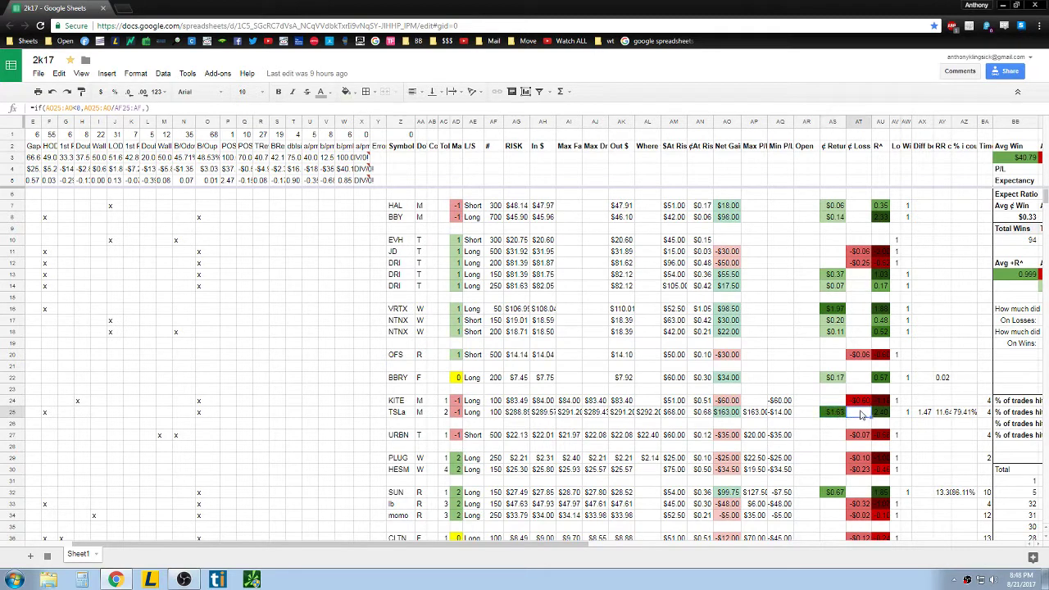
click(880, 412)
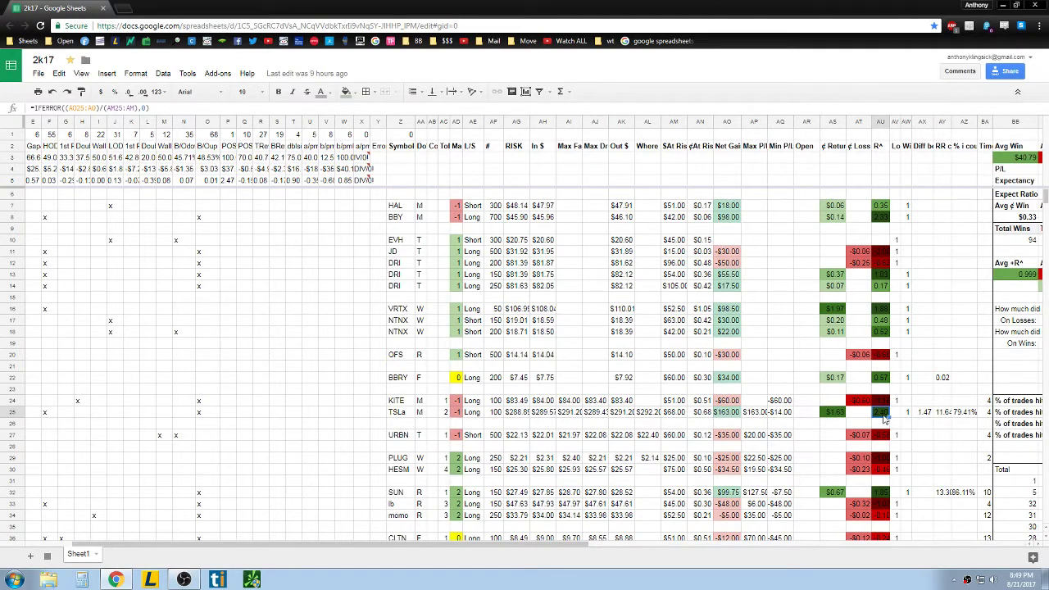
click(907, 412)
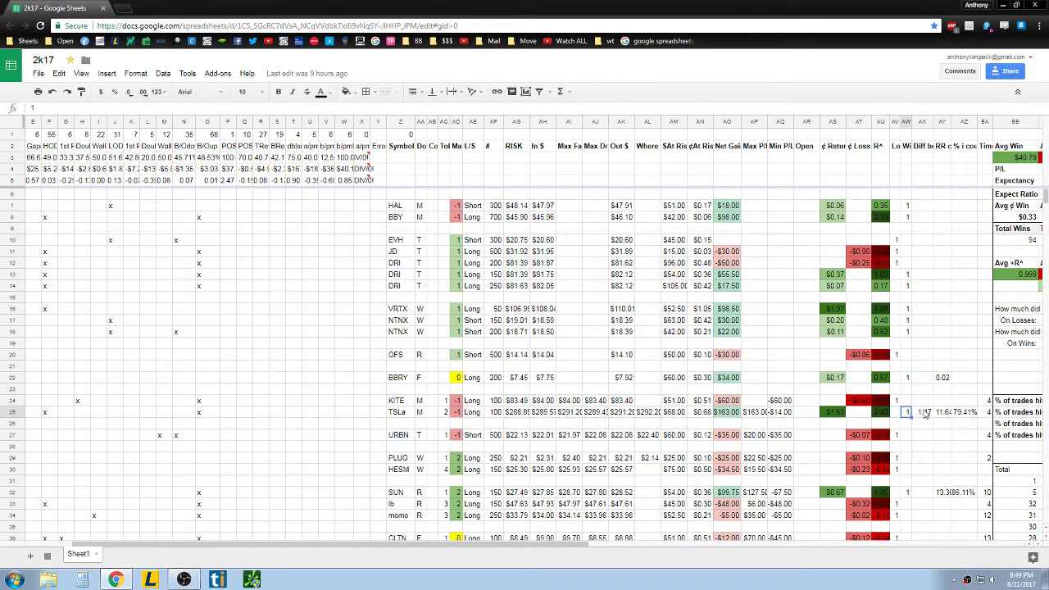
click(924, 413)
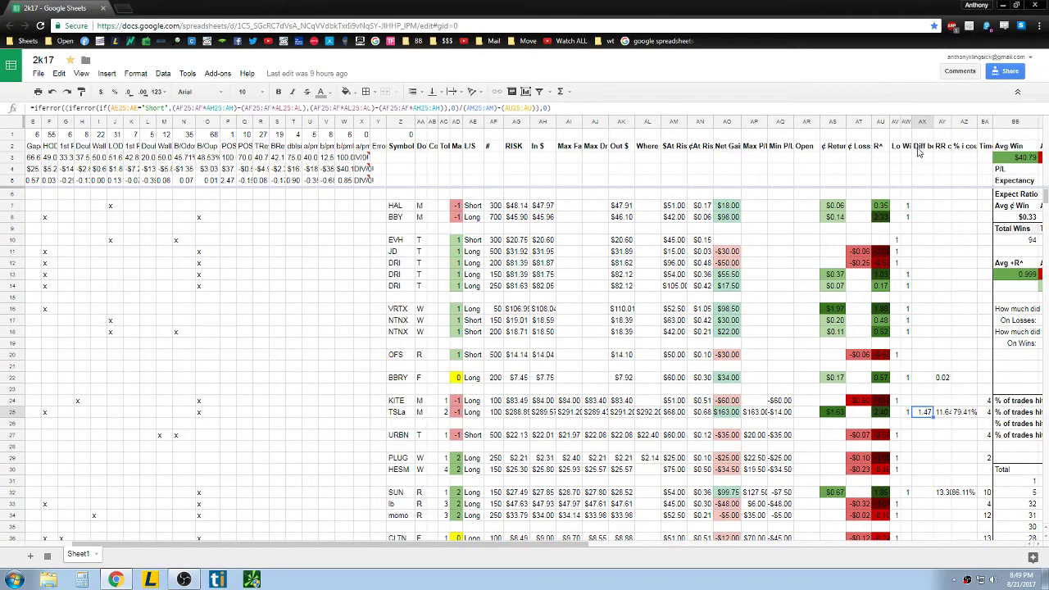
Step: Read the Time In Trade, Diff between R 5Min and RR couldve been headers and AY25's formula
click(960, 310)
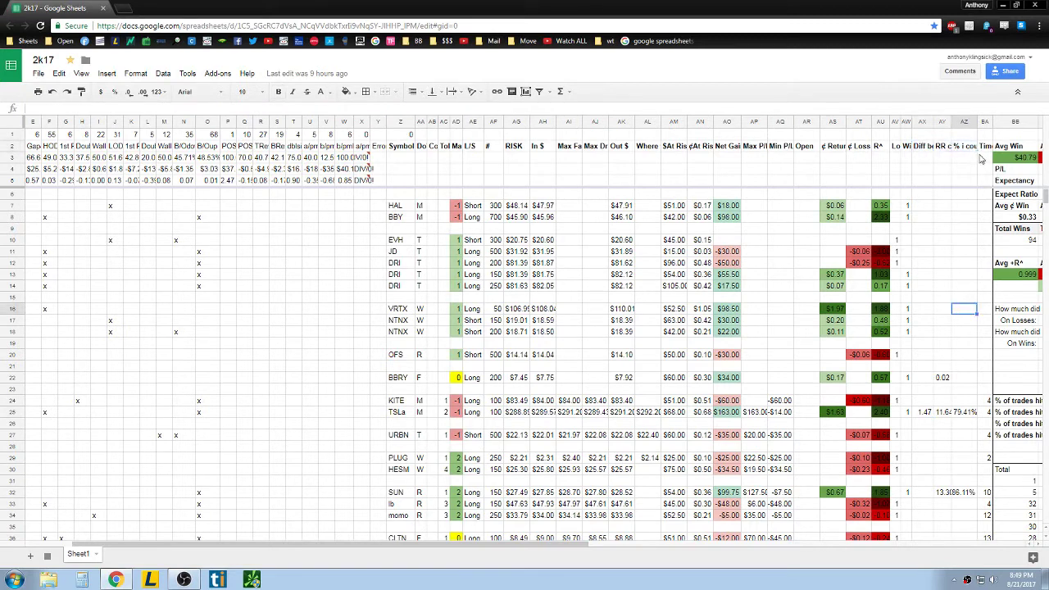
click(983, 147)
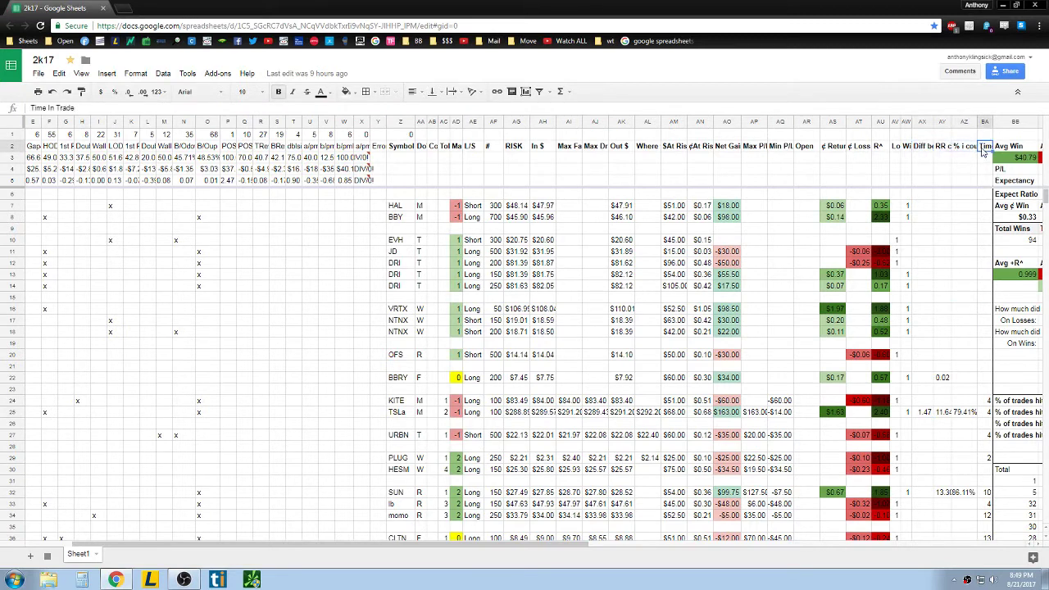
click(926, 147)
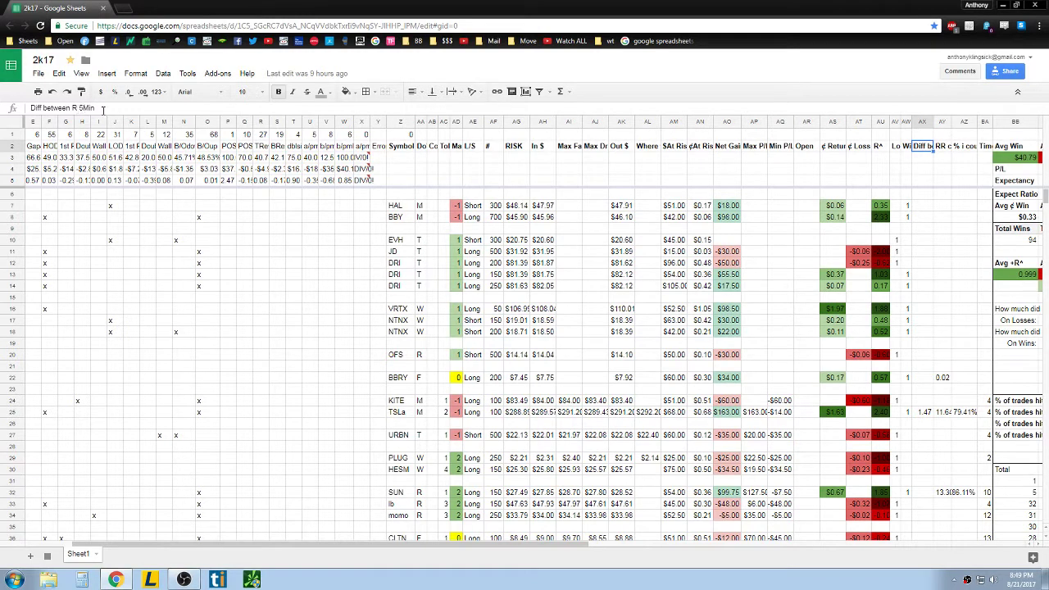
click(942, 146)
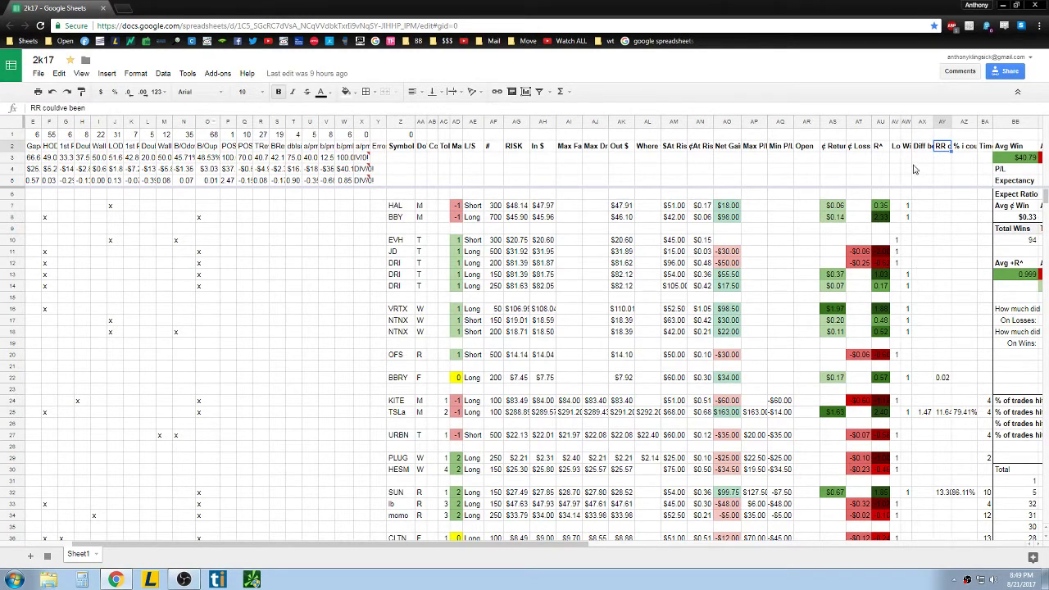
click(939, 413)
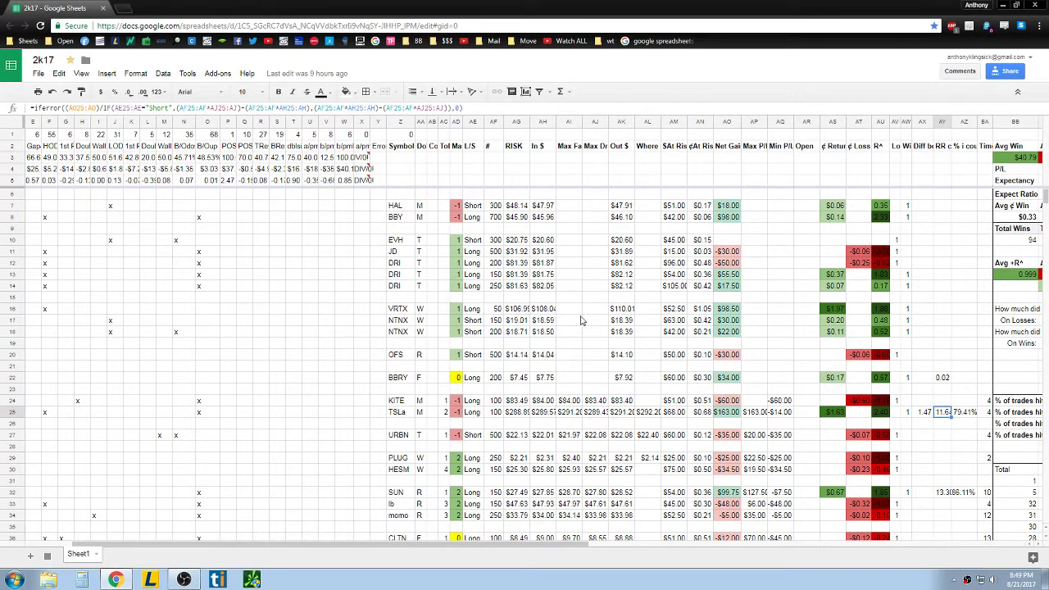
Step: Compare AL25's 292.2 with AK25's 291.2, then inspect the AX25, AY25 and 79.41% AZ25 formulas
click(647, 416)
click(618, 415)
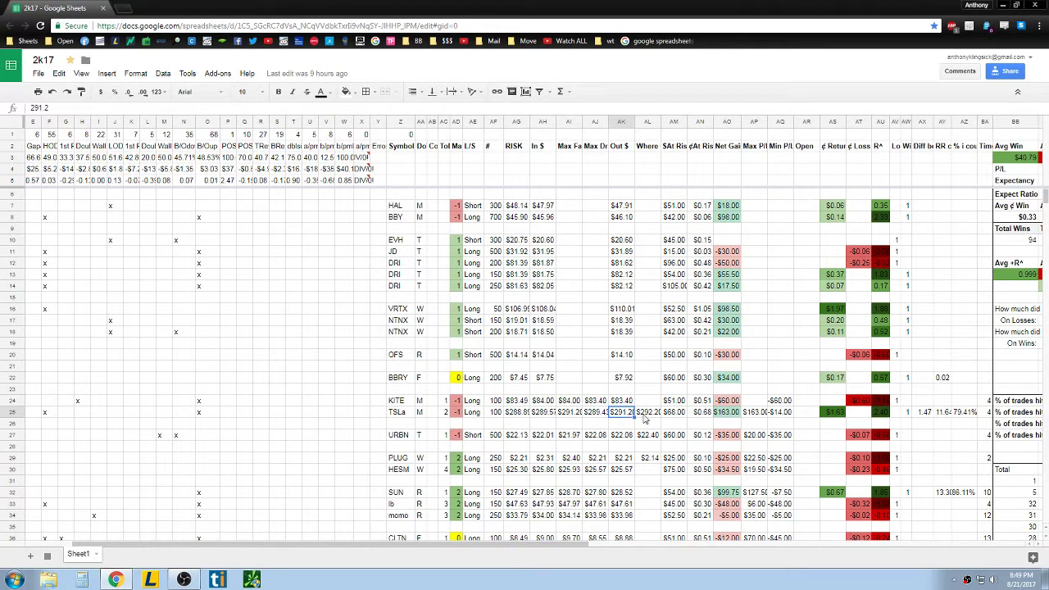
click(648, 415)
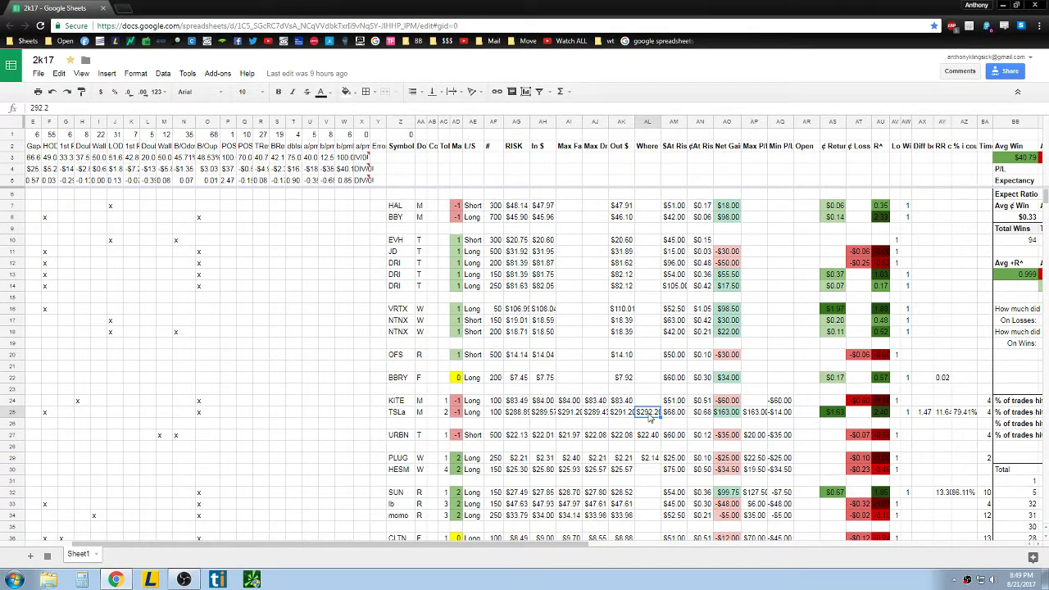
click(924, 415)
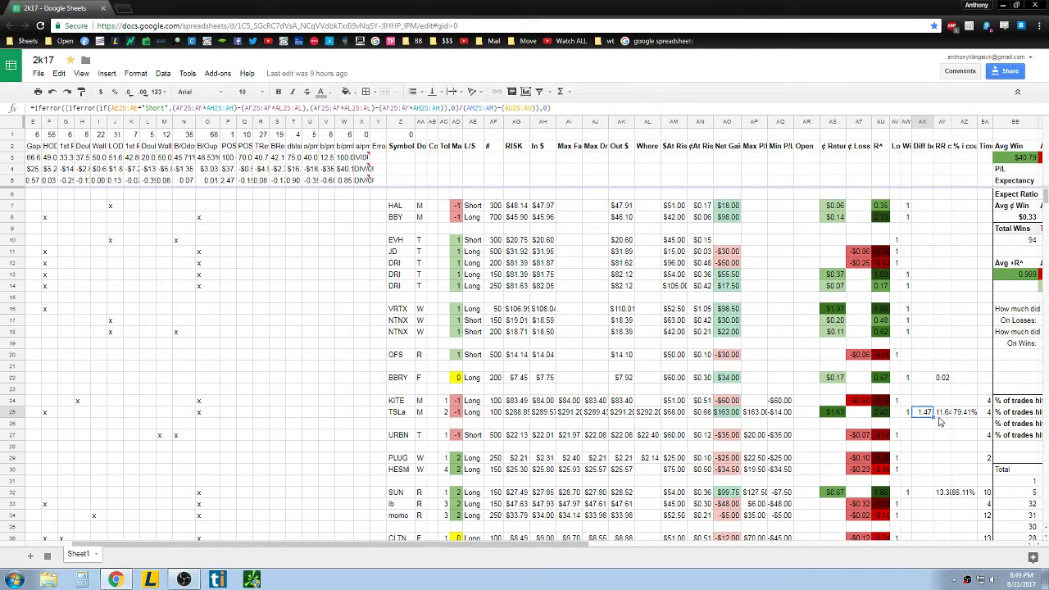
click(946, 413)
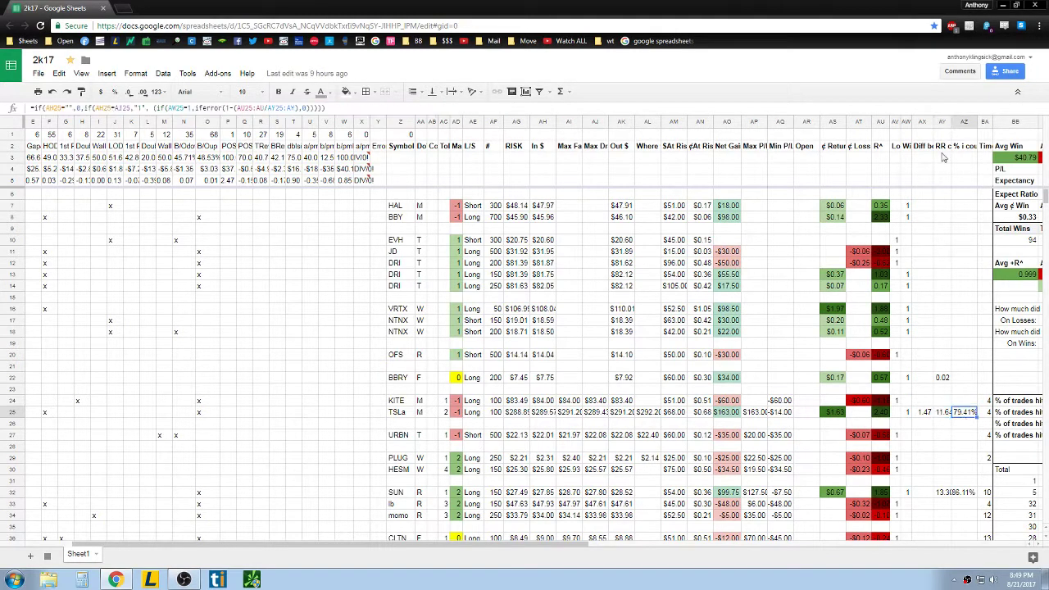
click(967, 146)
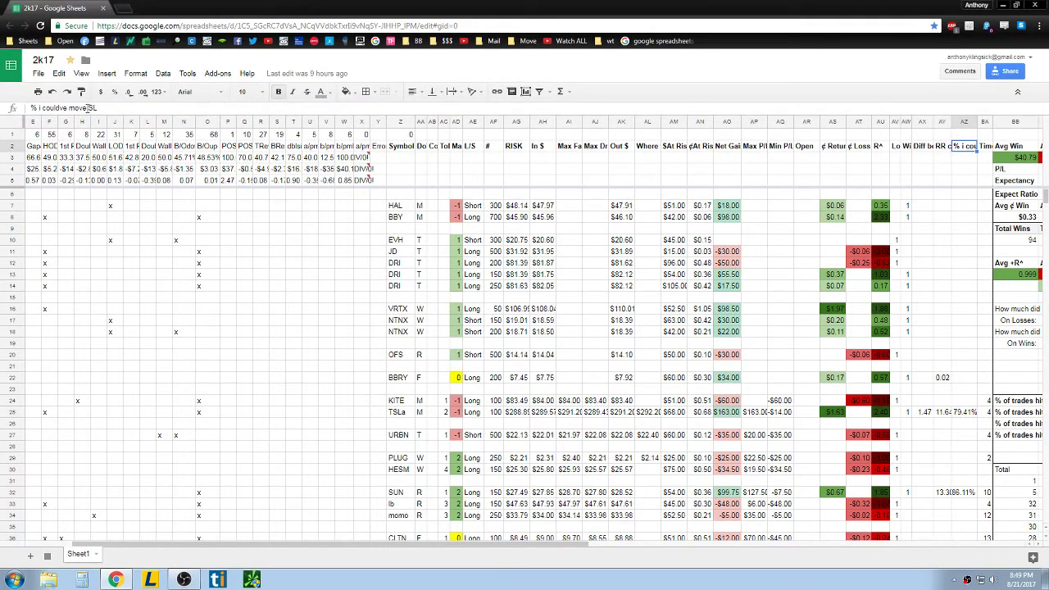
click(967, 414)
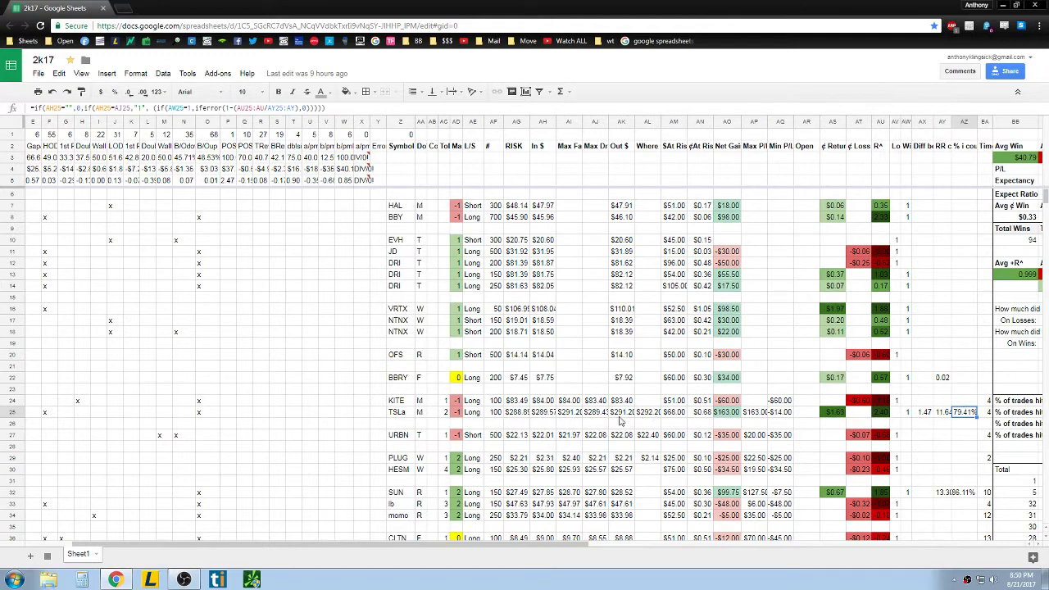
Step: Trace the AZ25 formula against TSLa's AH, AJ and AG values and the SUN trade's row 32
click(595, 412)
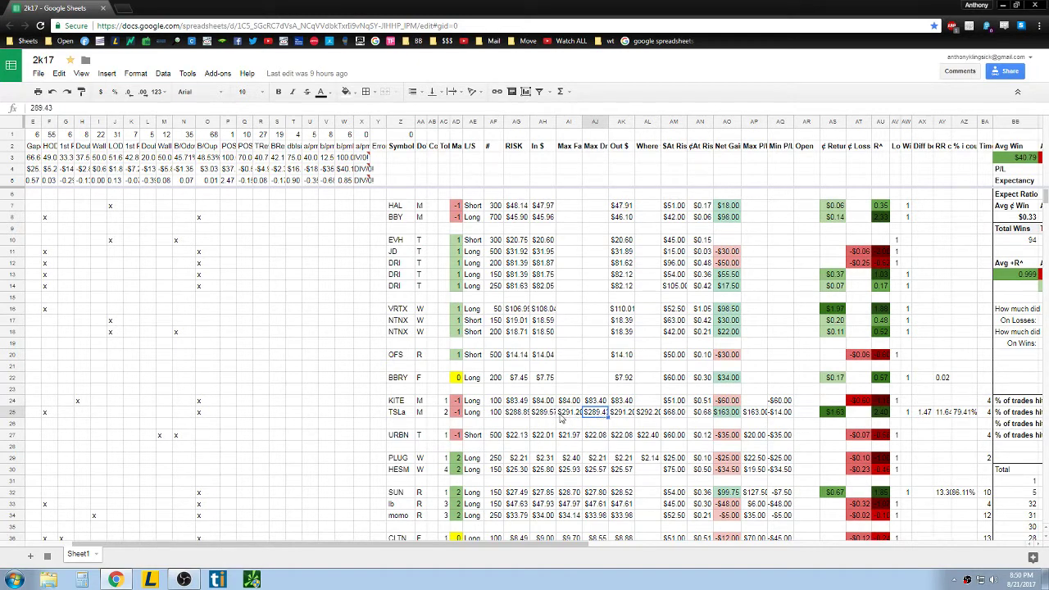
click(550, 414)
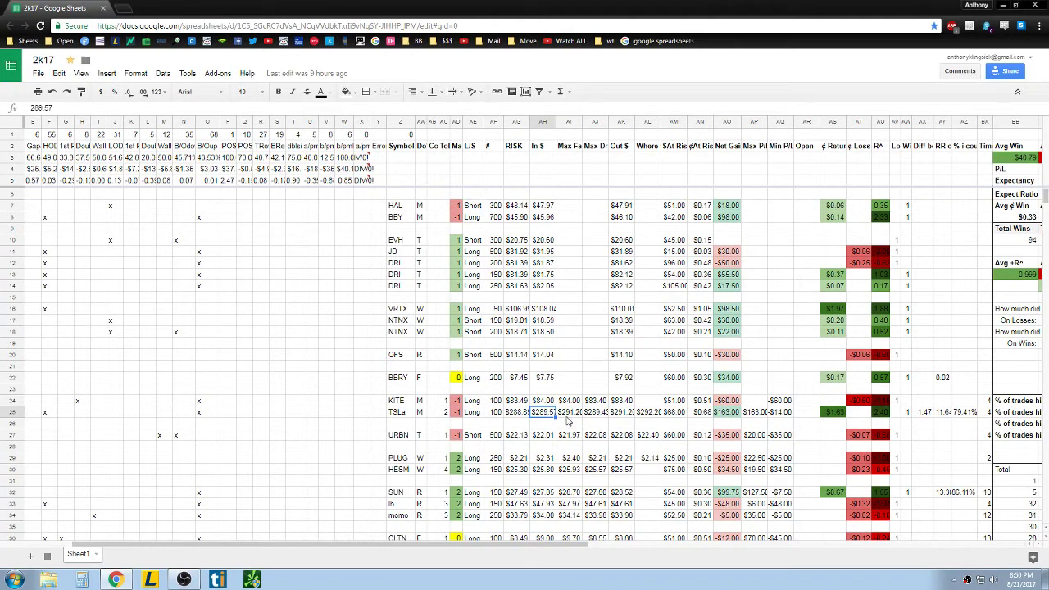
click(594, 414)
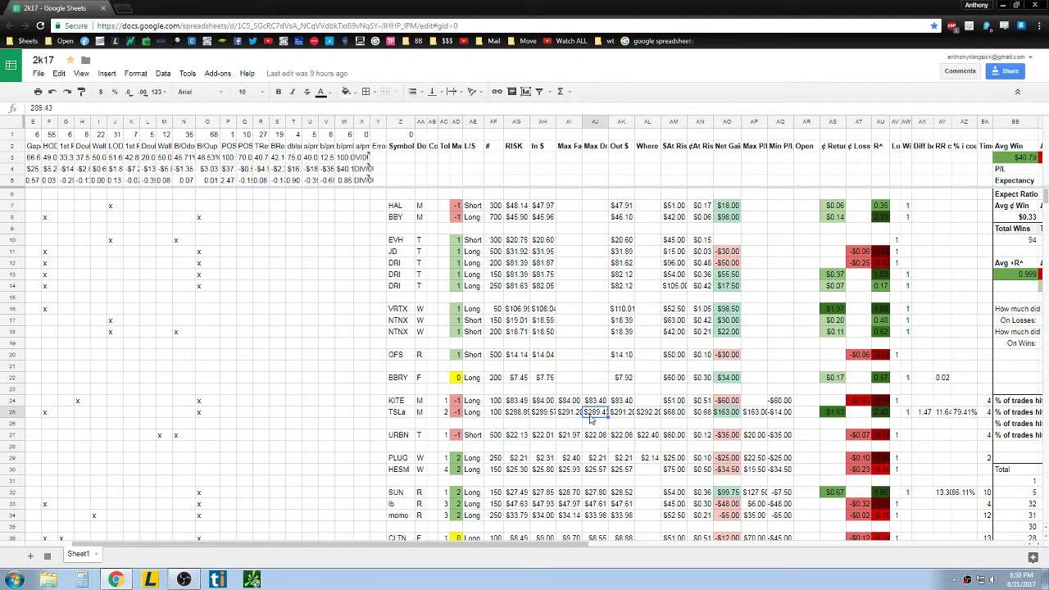
click(967, 413)
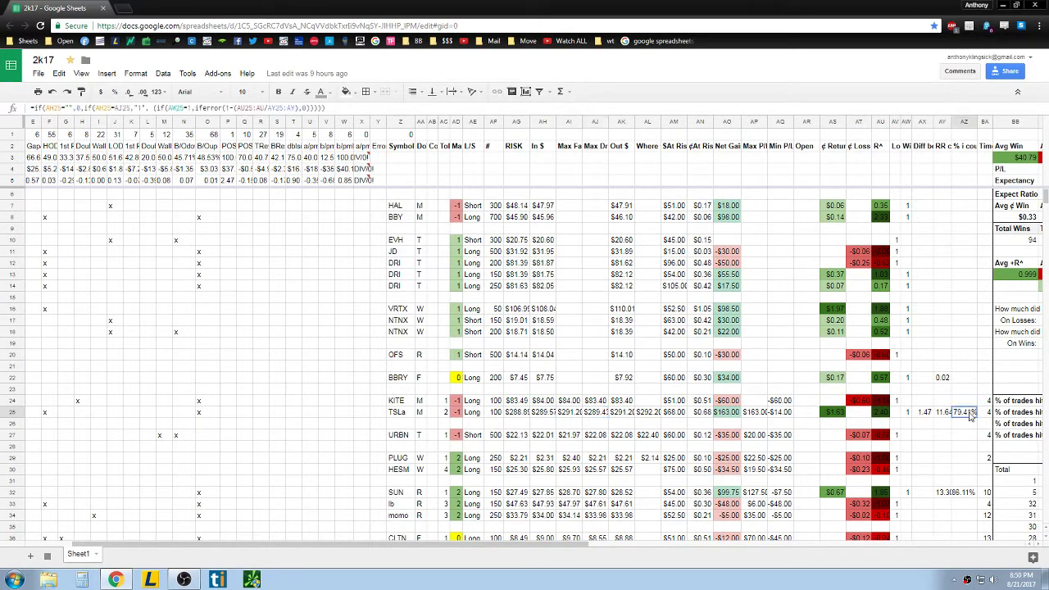
scroll(948, 442, down, 1)
click(961, 435)
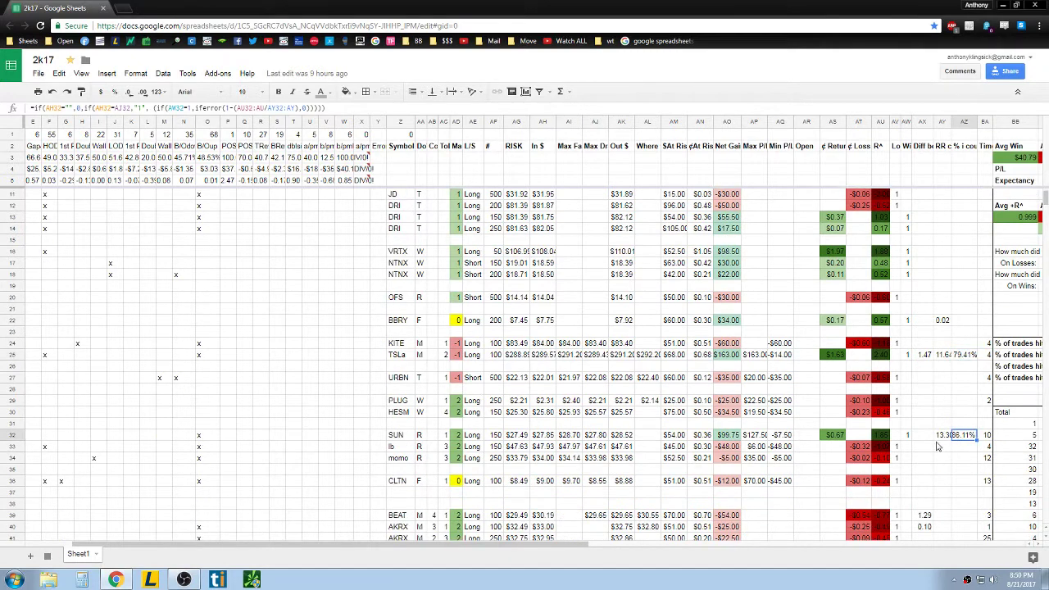
click(547, 437)
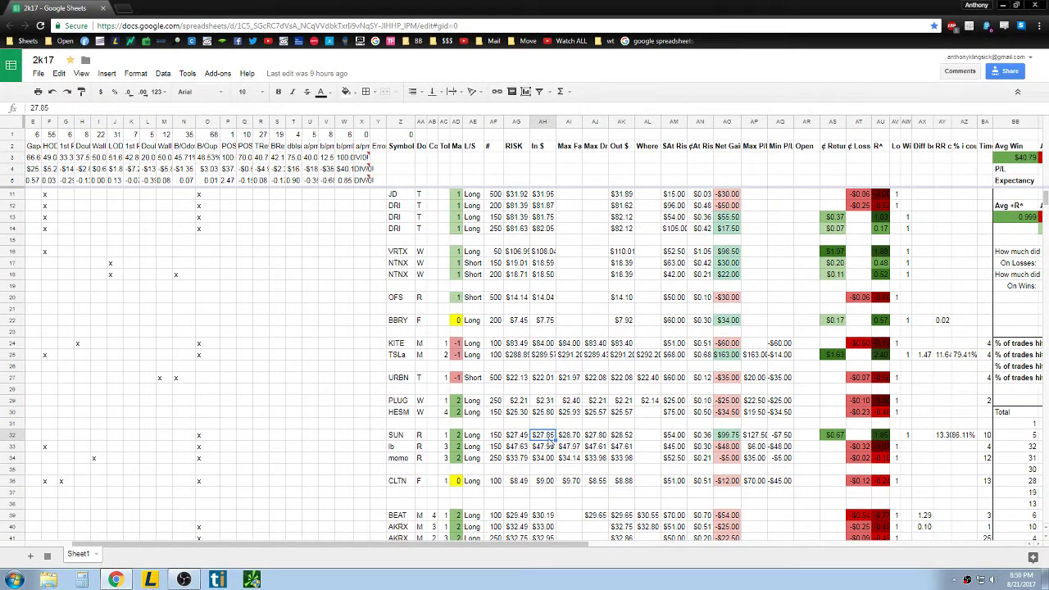
click(600, 439)
click(524, 437)
click(519, 357)
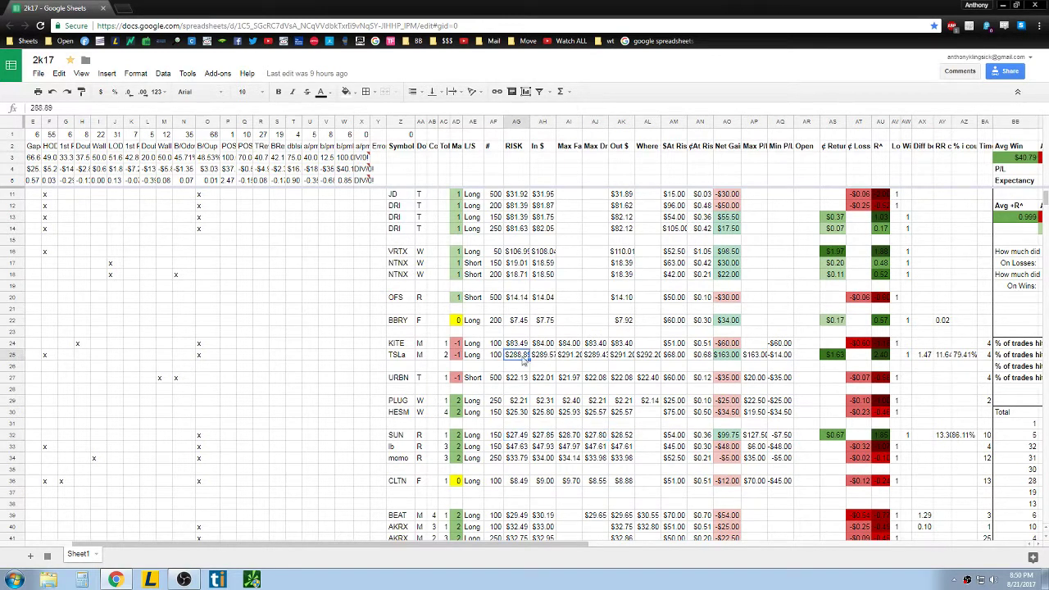
scroll(519, 361, up, 2)
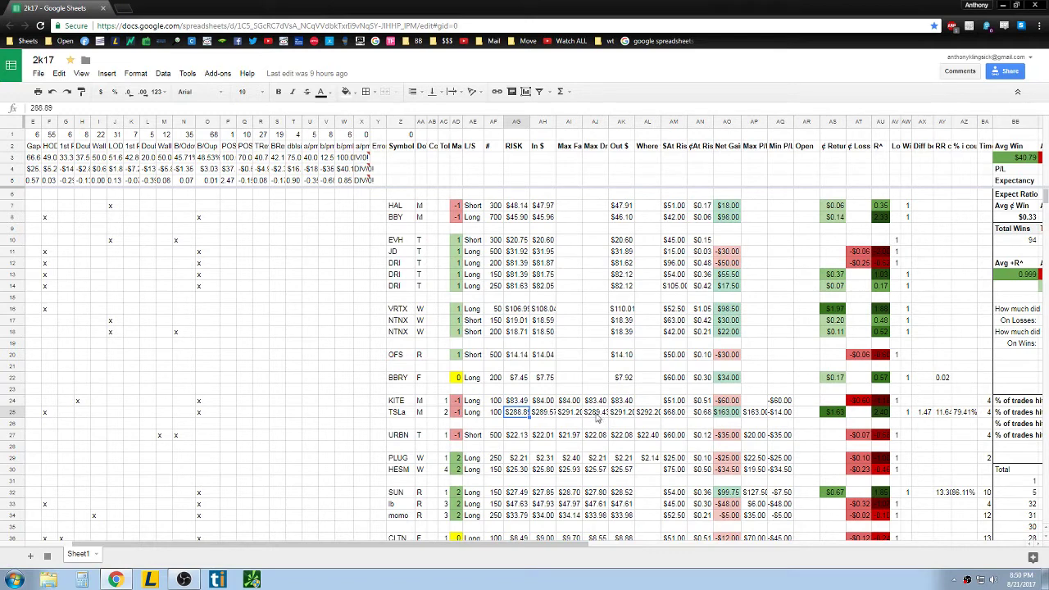
click(964, 411)
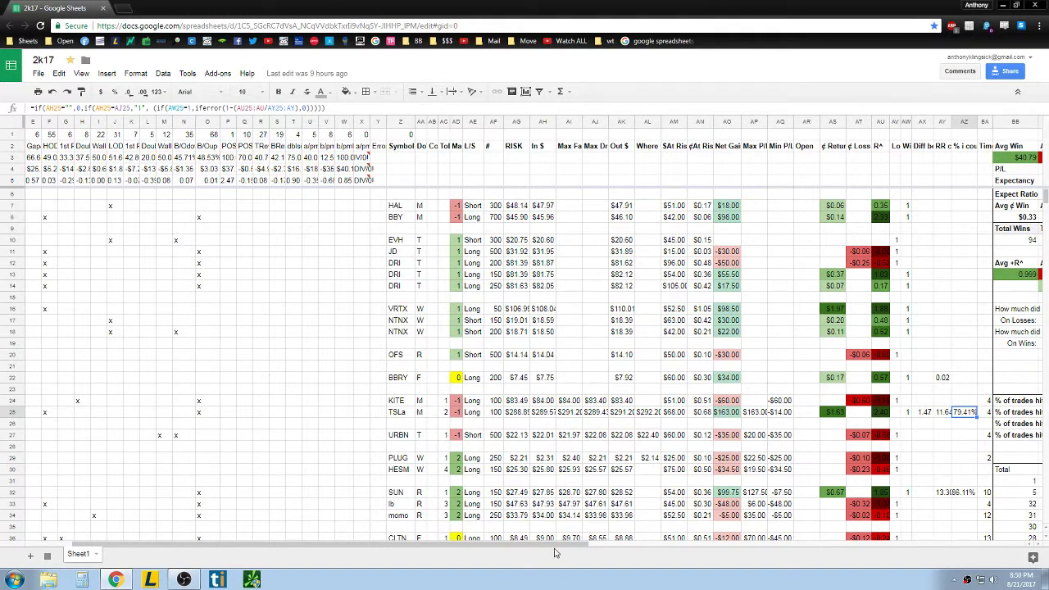
Step: Inspect the Avg Win, Avg Loss, 1.196 P/L ratio, $1.63 Expectancy, 60.00% short and 46.22% long formulas
scroll(562, 470, right, 2)
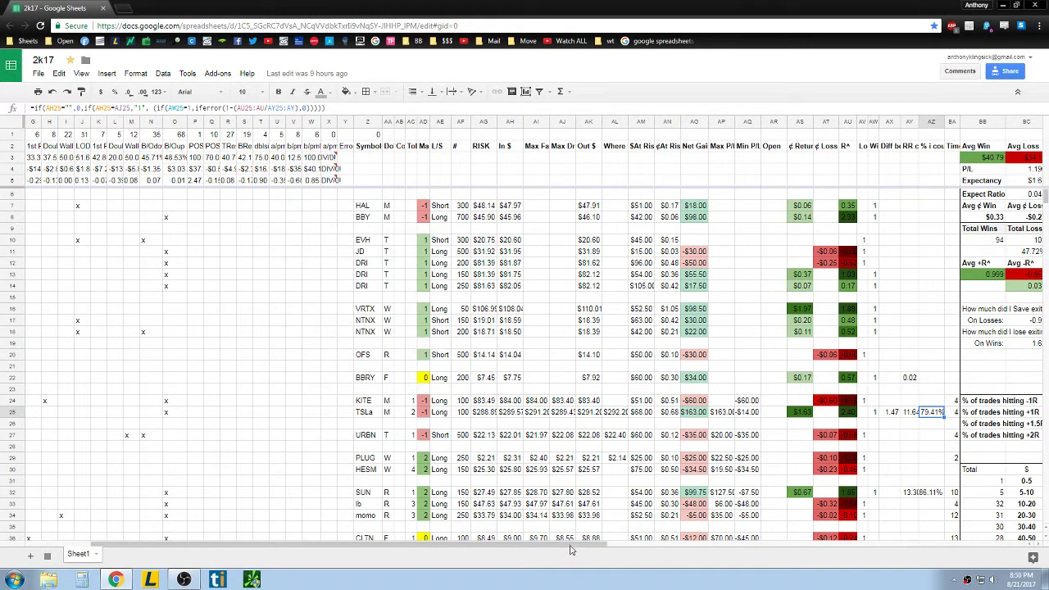
drag(572, 547, 950, 523)
scroll(950, 522, right, 3)
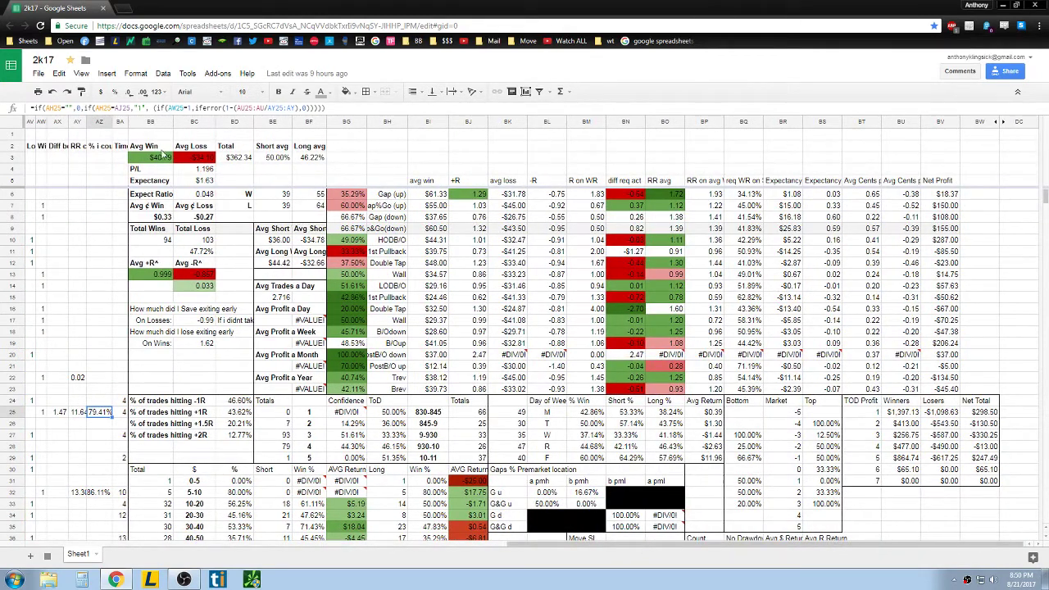
click(160, 149)
click(201, 152)
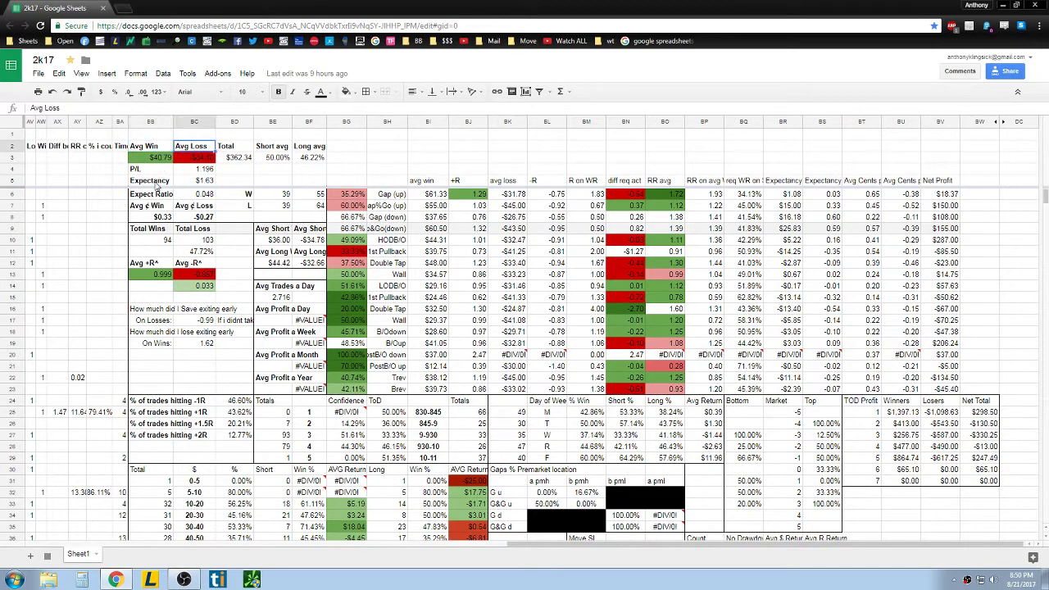
click(197, 172)
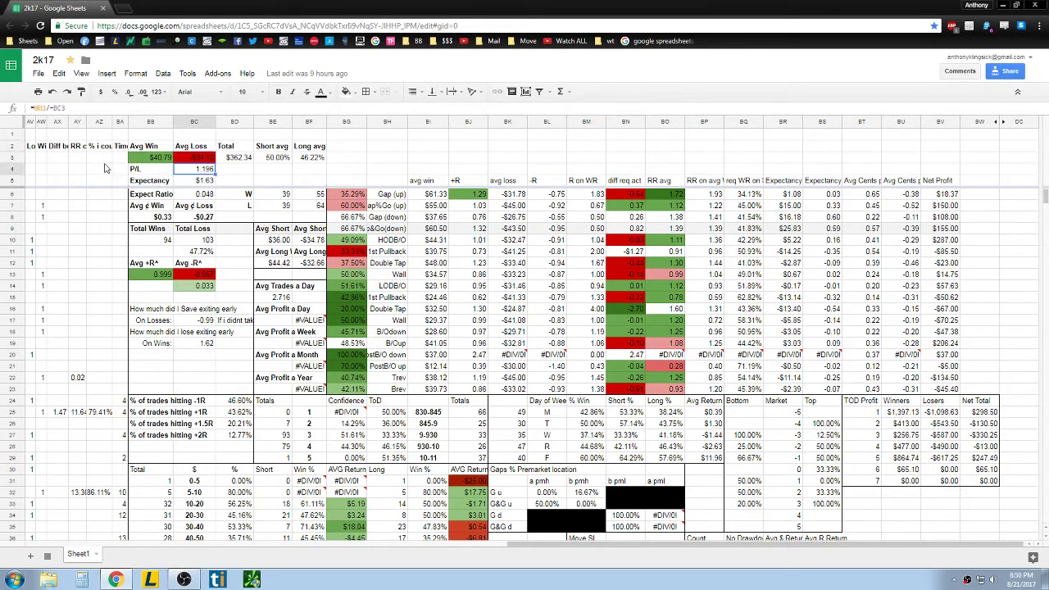
click(198, 182)
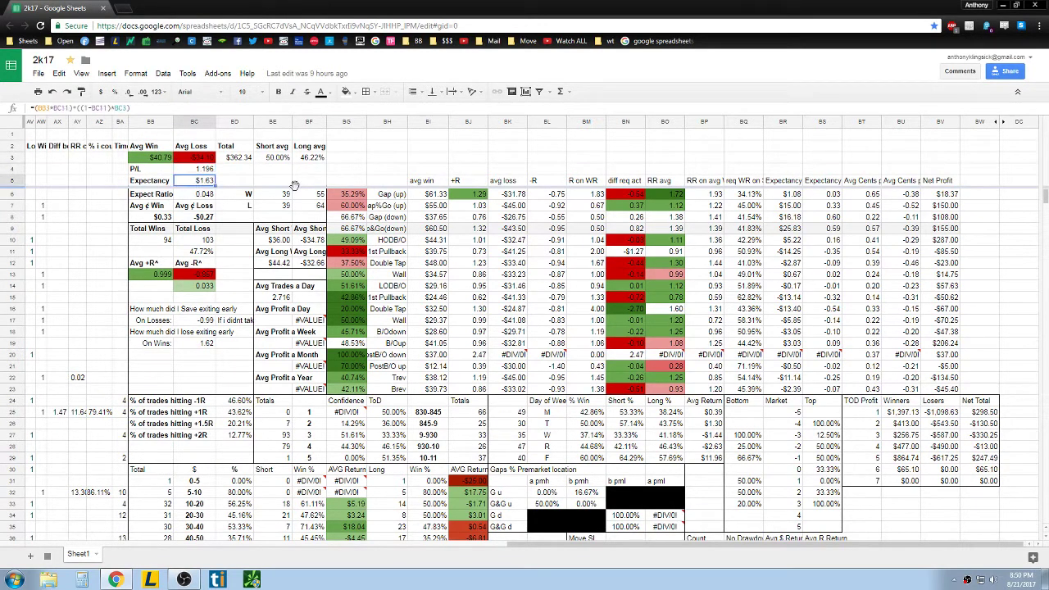
click(250, 161)
click(287, 160)
click(316, 160)
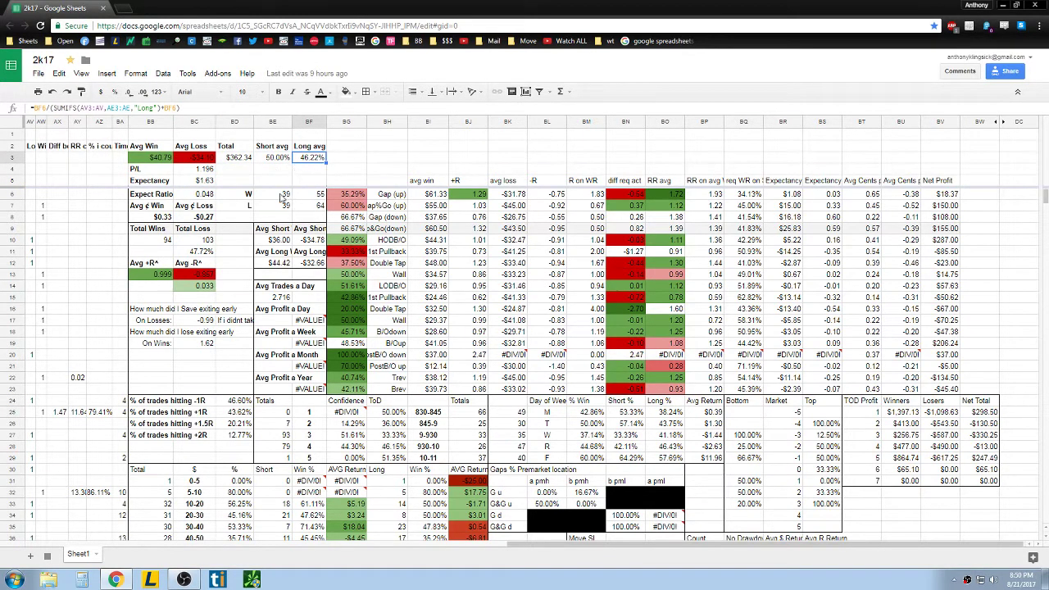
Step: Review Total Wins/Loss, Avg +R/-R, the -0.99 On Losses formula and note, and 1.62 On Wins
drag(161, 240, 195, 242)
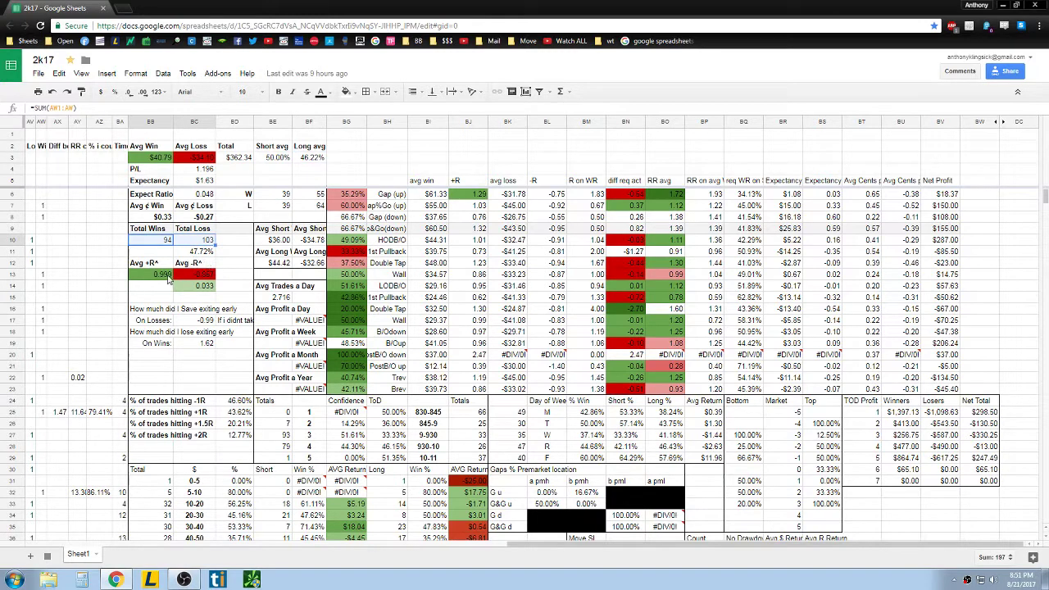
drag(161, 275, 197, 289)
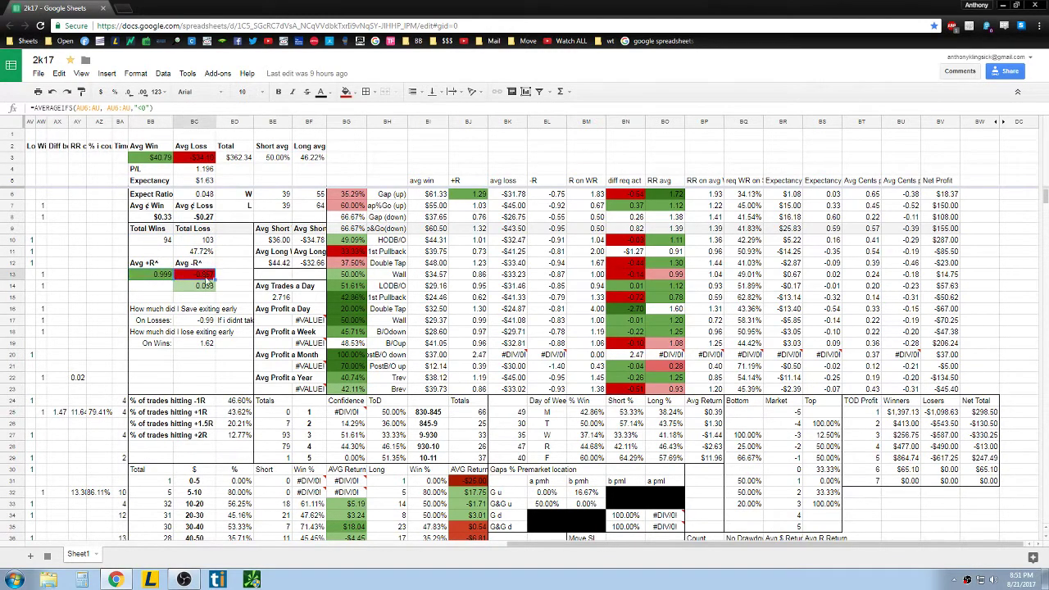
click(197, 320)
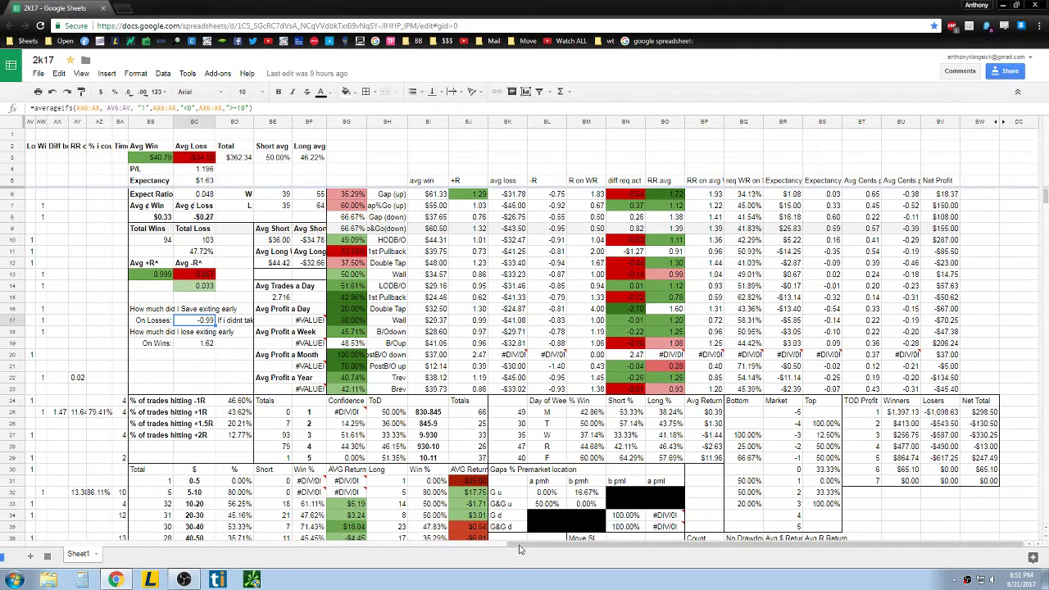
drag(525, 551, 473, 556)
click(186, 148)
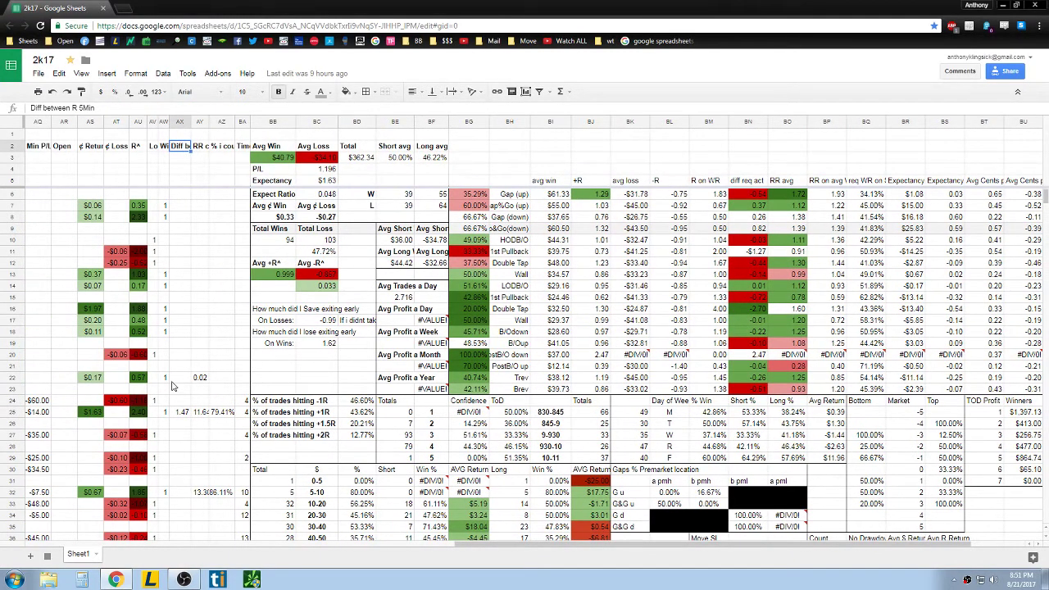
click(321, 322)
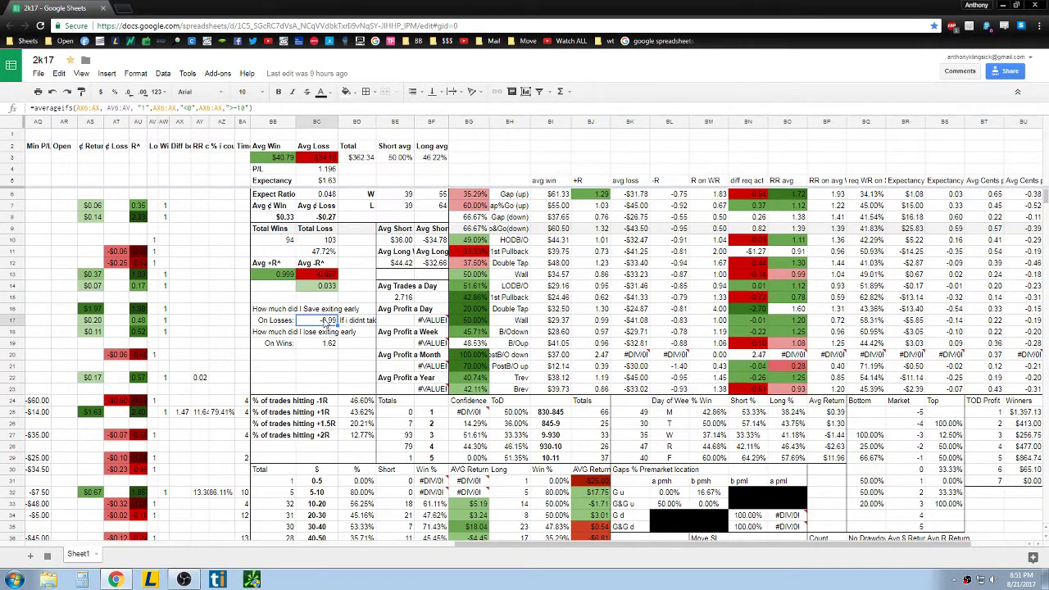
click(357, 320)
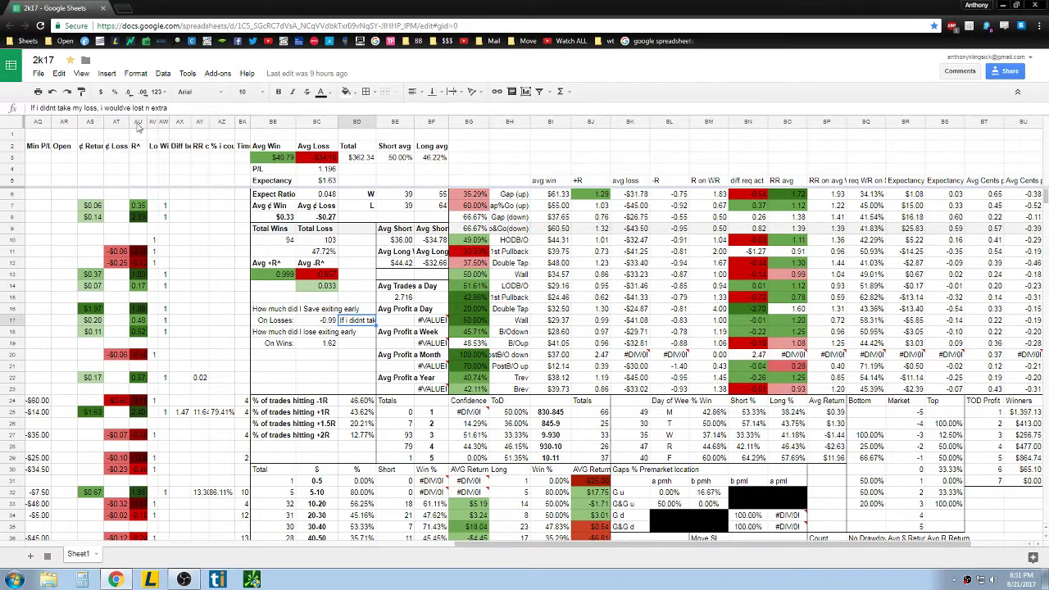
click(325, 345)
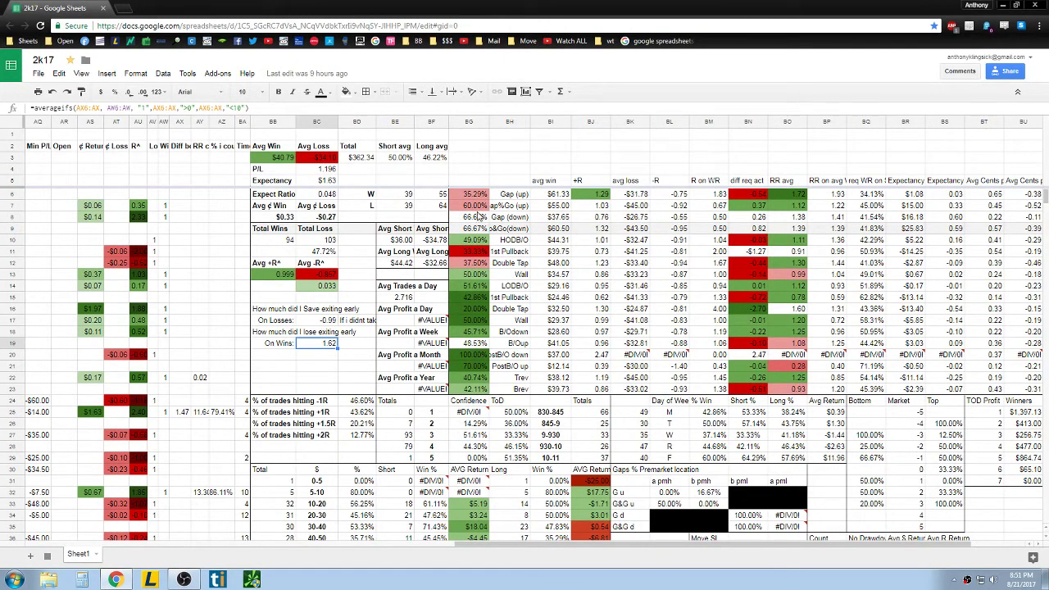
Step: Select the strategy names from Gap (up) to Brev, their win rates, and the +R heading
drag(515, 195, 512, 389)
click(514, 390)
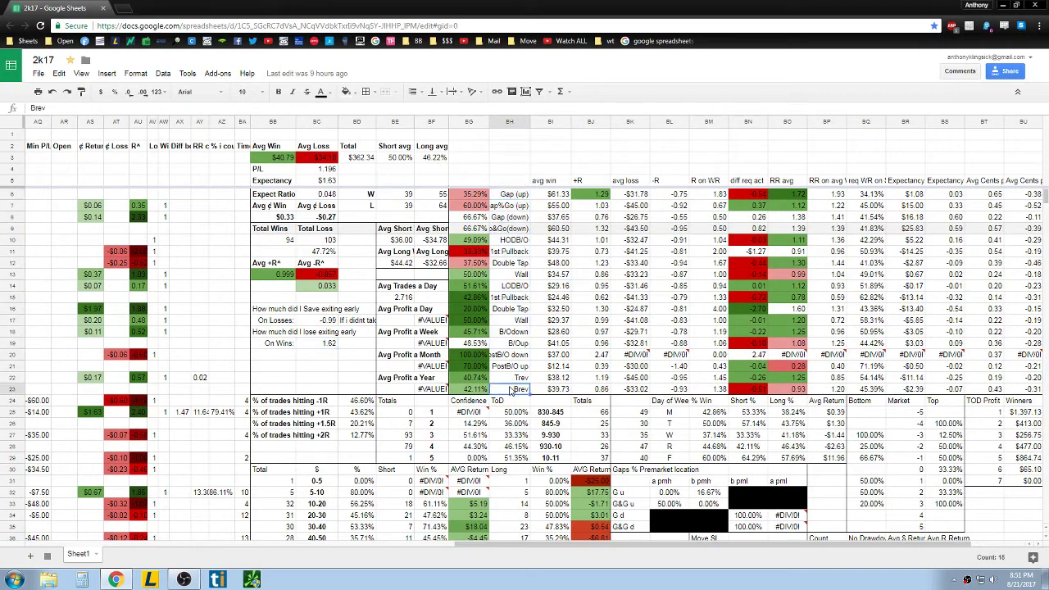
drag(508, 195, 512, 385)
drag(468, 194, 474, 309)
click(591, 182)
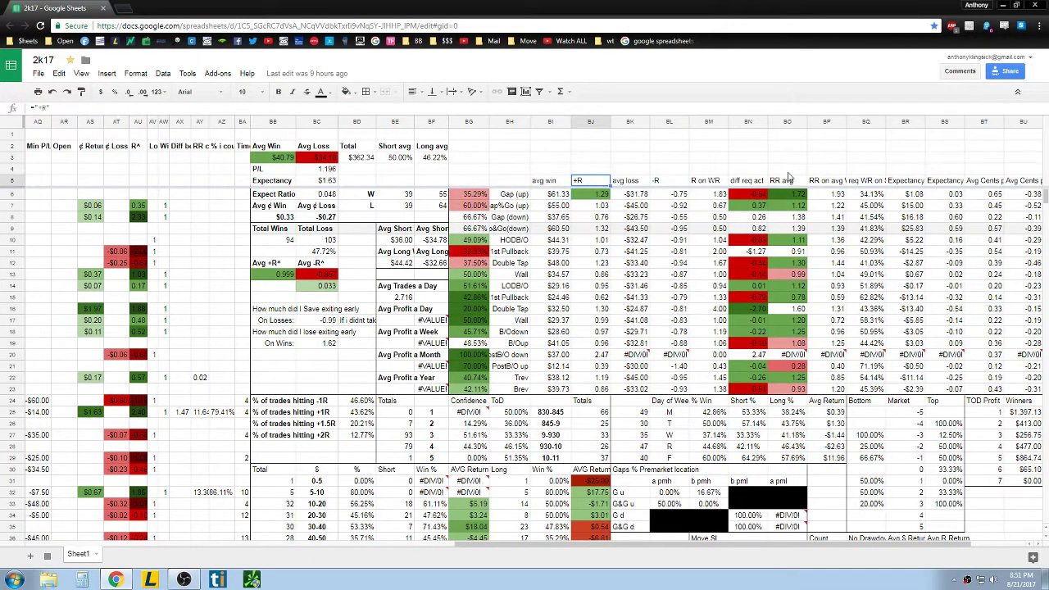
drag(607, 546, 630, 553)
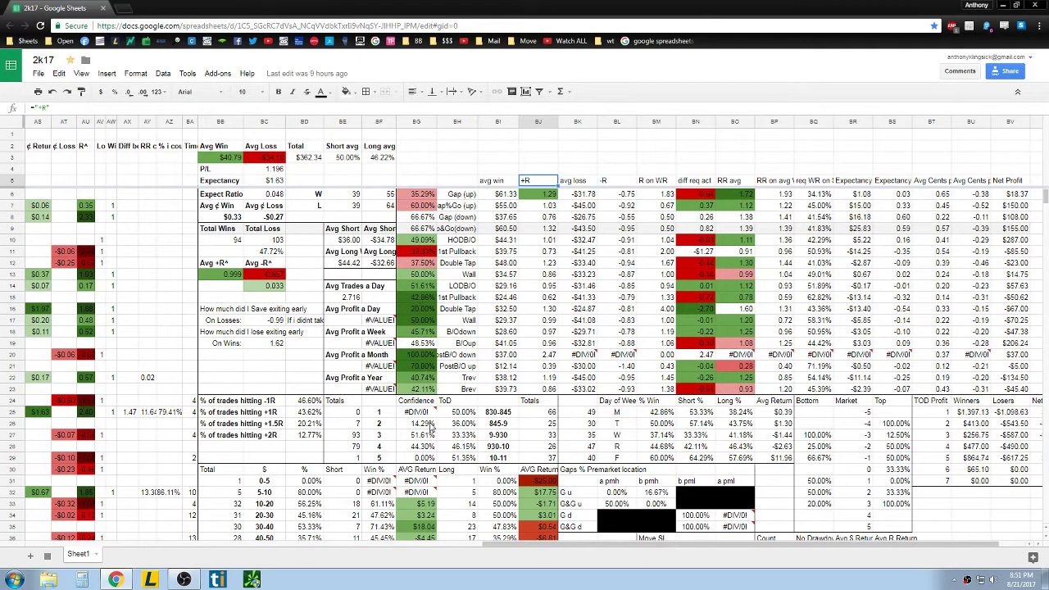
Step: Inspect the 100.00%, 40.74% and 42.11% win rates, Brev's $39.73 average win and Trev's -$45.00 average loss
click(425, 355)
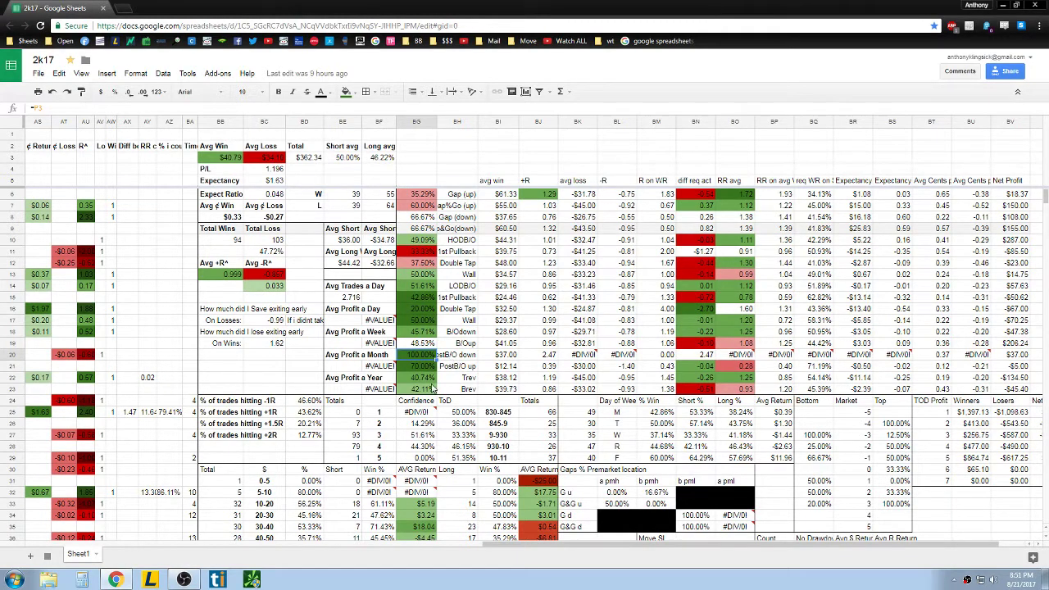
drag(413, 377, 416, 389)
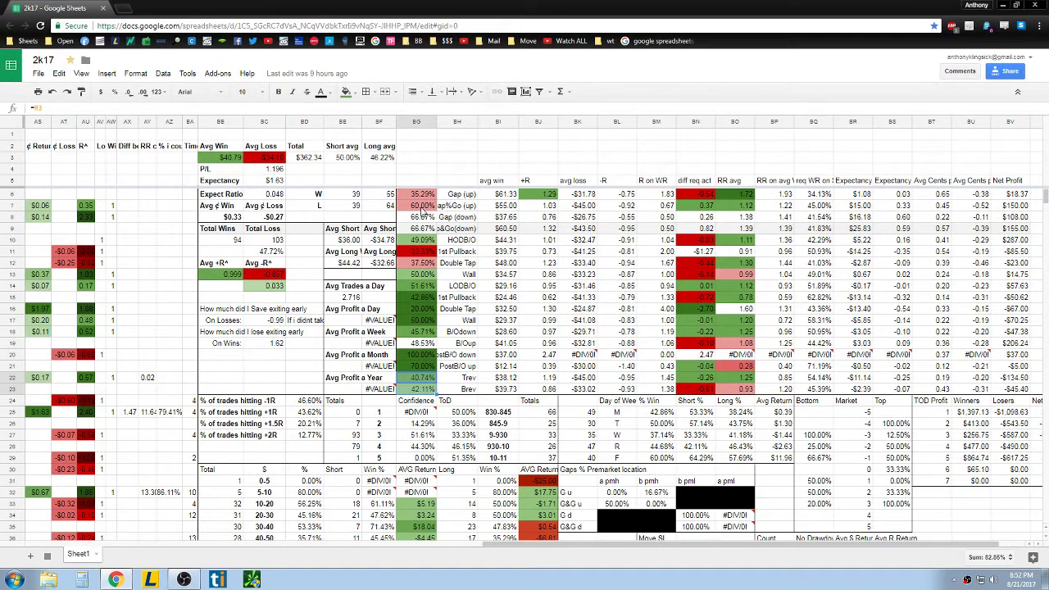
click(443, 379)
drag(428, 385, 436, 370)
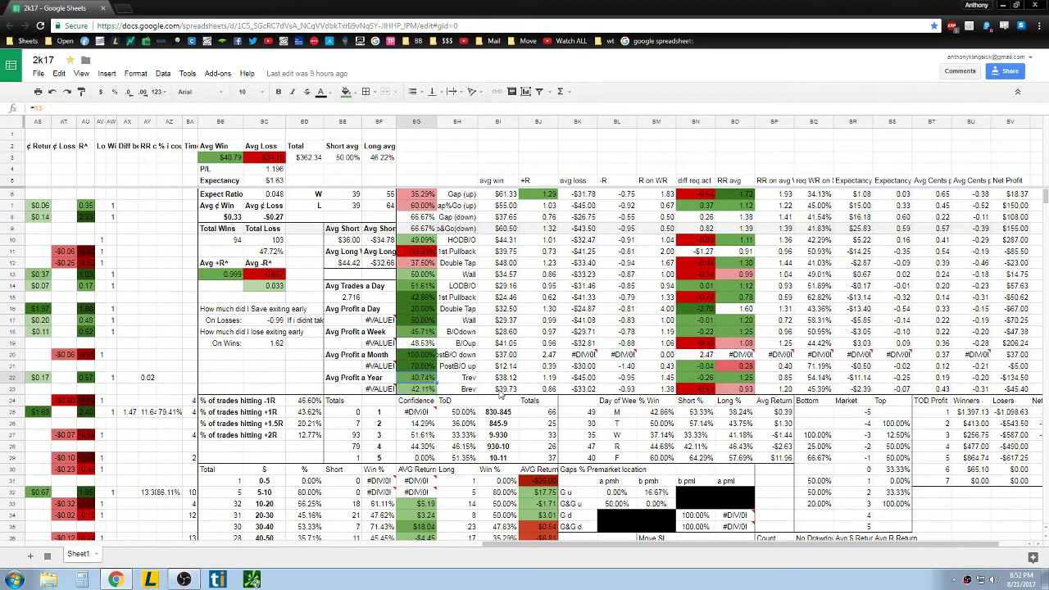
click(498, 390)
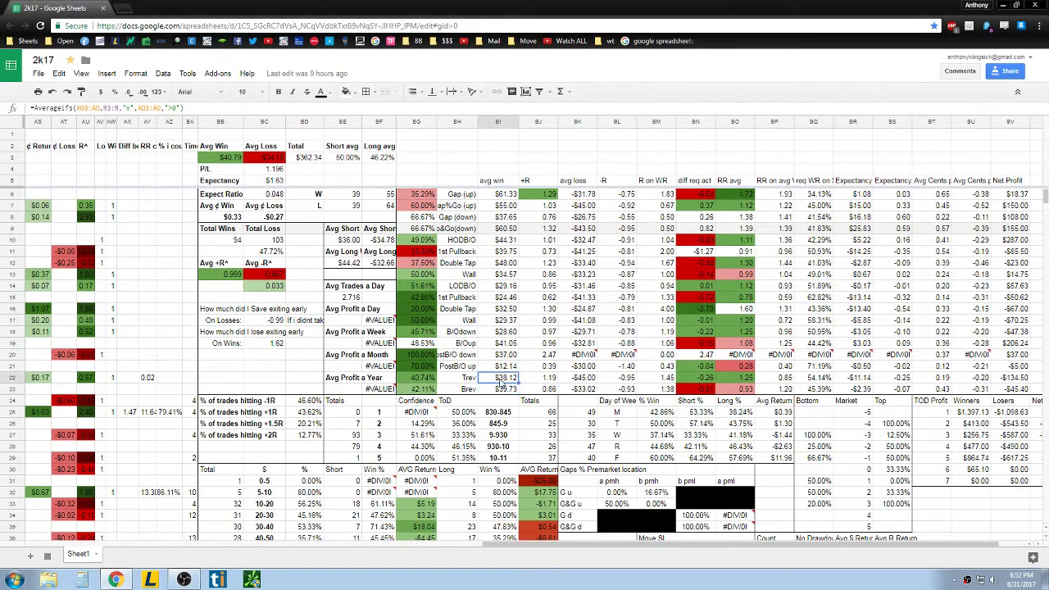
click(580, 377)
shift+click(515, 383)
click(515, 383)
click(573, 379)
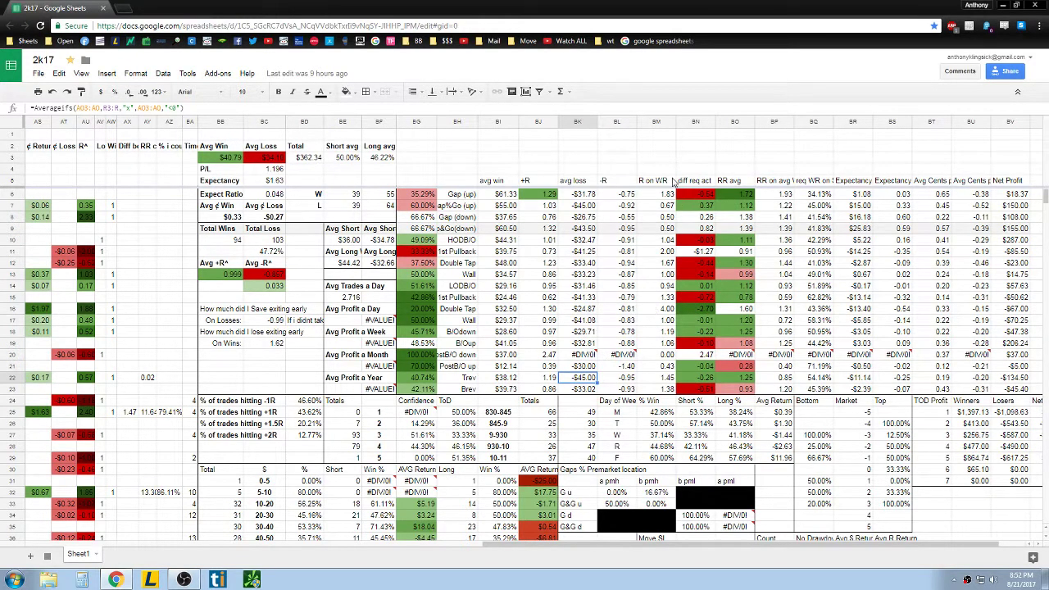
Step: Review the strategy table's column headings, including Expectancy Ratio and Avg Cents per L
drag(668, 182, 1008, 182)
click(906, 182)
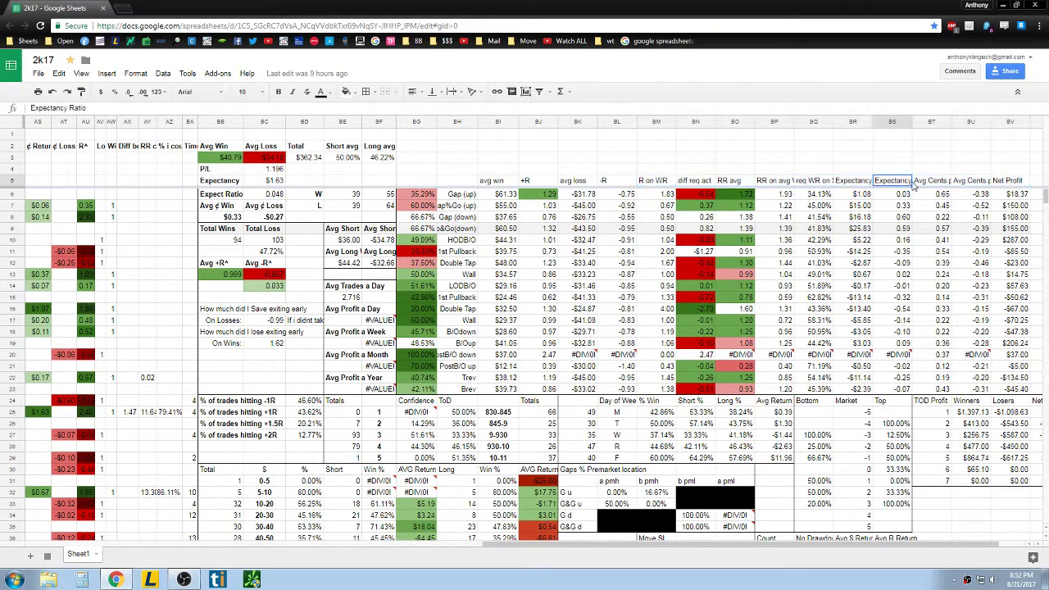
click(964, 182)
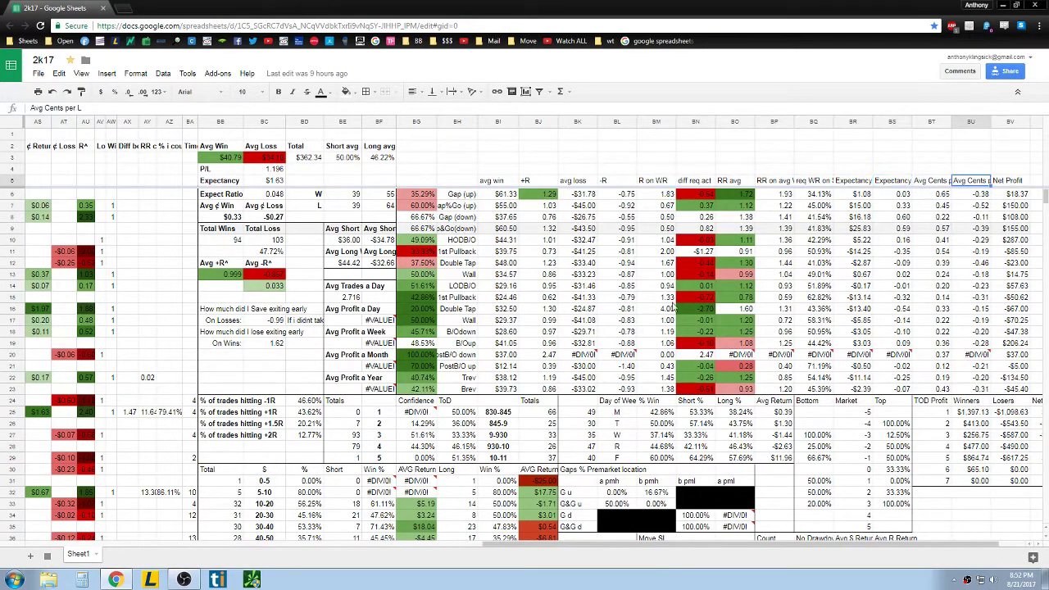
scroll(434, 318, down, 1)
scroll(533, 549, right, 2)
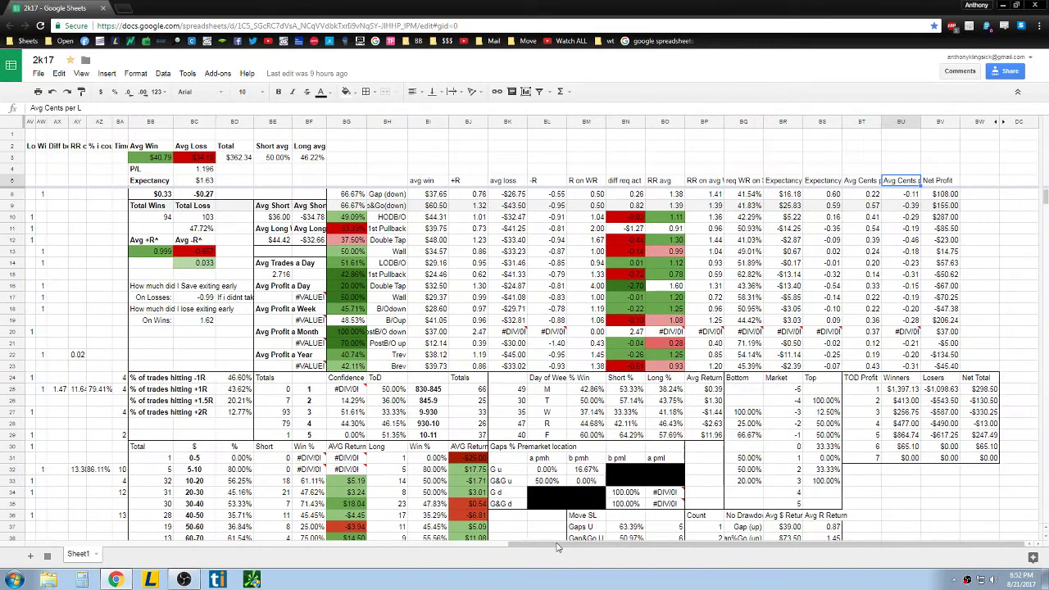
Step: Inspect the percent-of-trades-hitting table: the 46.60% hitting -1R, then the +1.5R and +2R rows
click(192, 390)
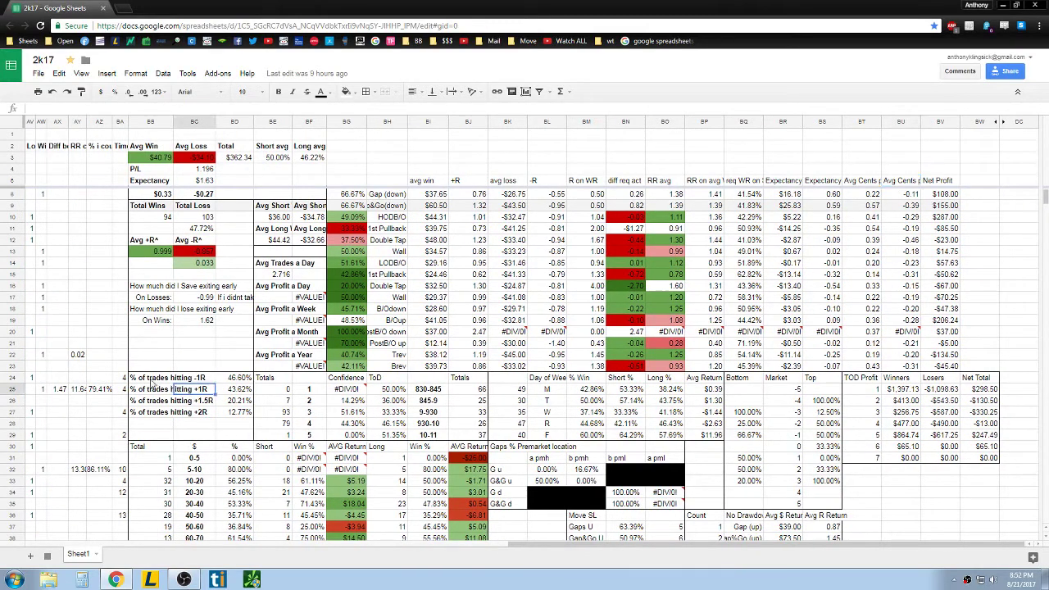
click(179, 379)
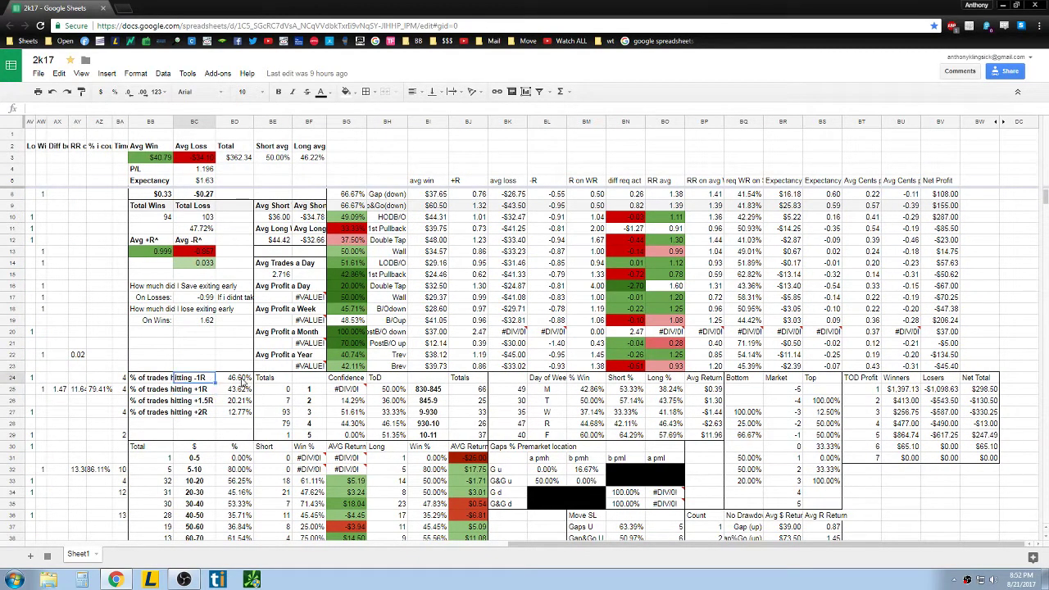
click(233, 383)
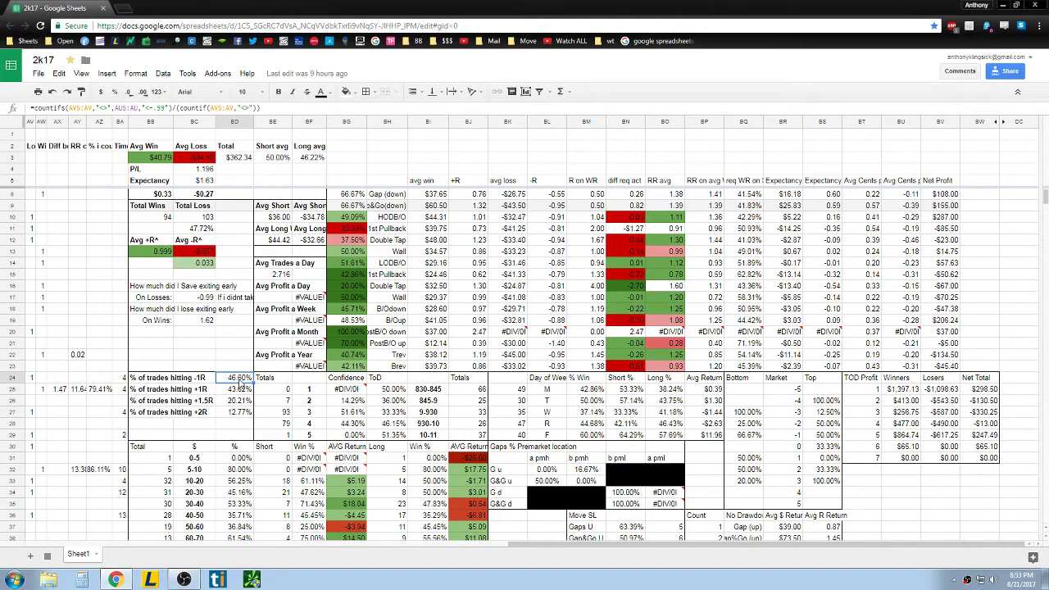
scroll(240, 384, down, 4)
scroll(254, 381, up, 5)
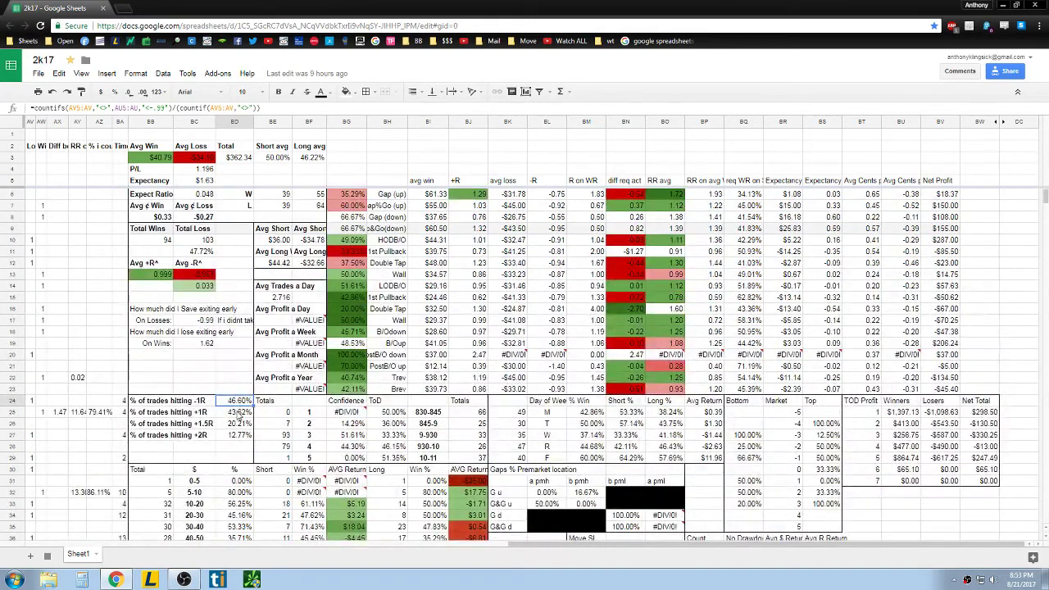
scroll(242, 409, down, 1)
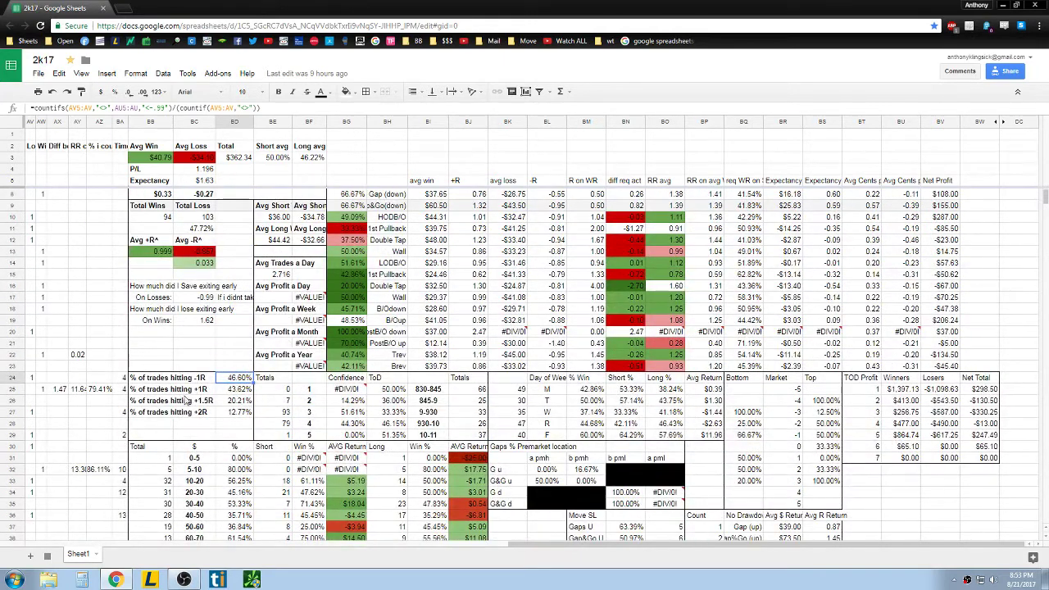
click(185, 402)
click(197, 414)
Step: Review the time-of-day confidence table and the formulas behind 51.35% and 33.33%
drag(311, 391, 439, 436)
drag(305, 391, 350, 438)
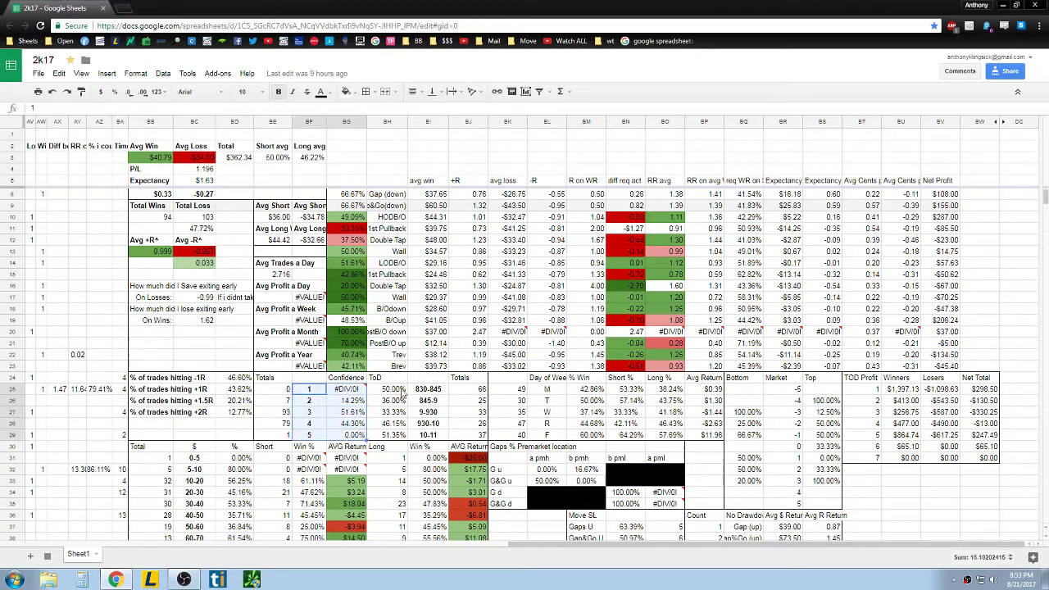
drag(400, 391, 482, 442)
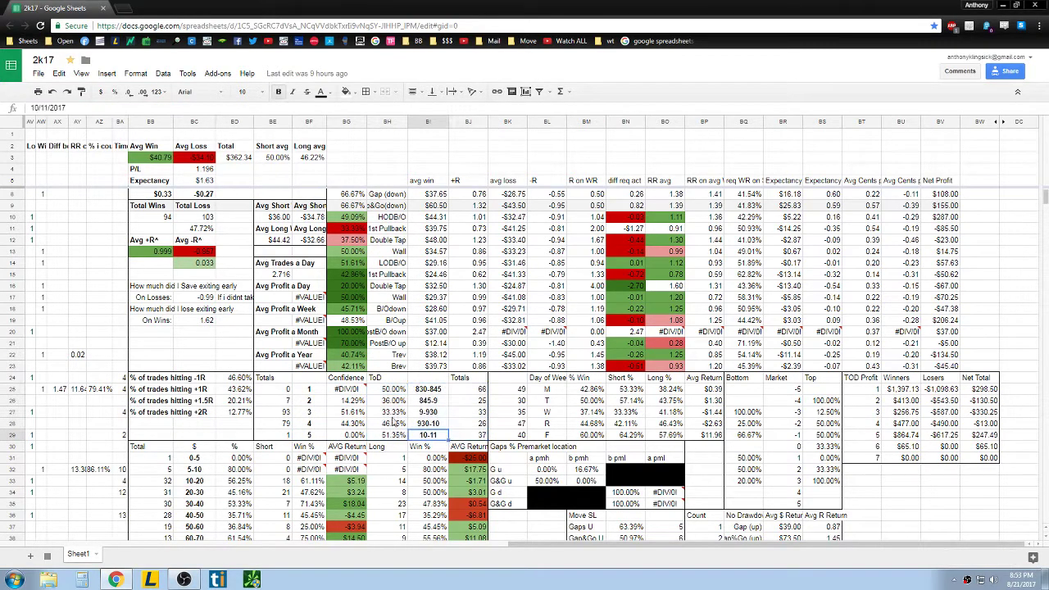
click(400, 436)
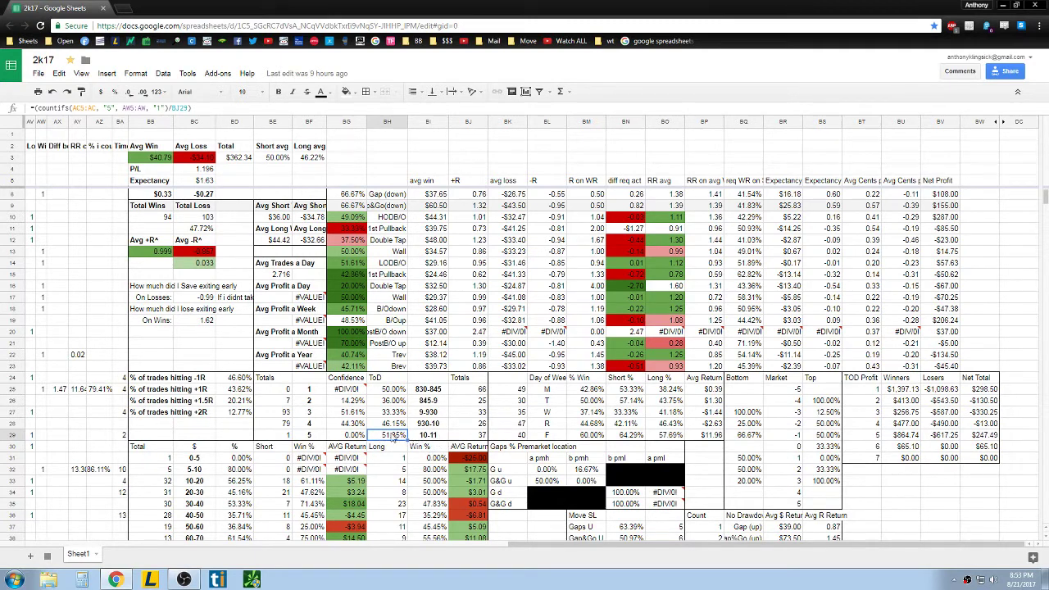
click(397, 414)
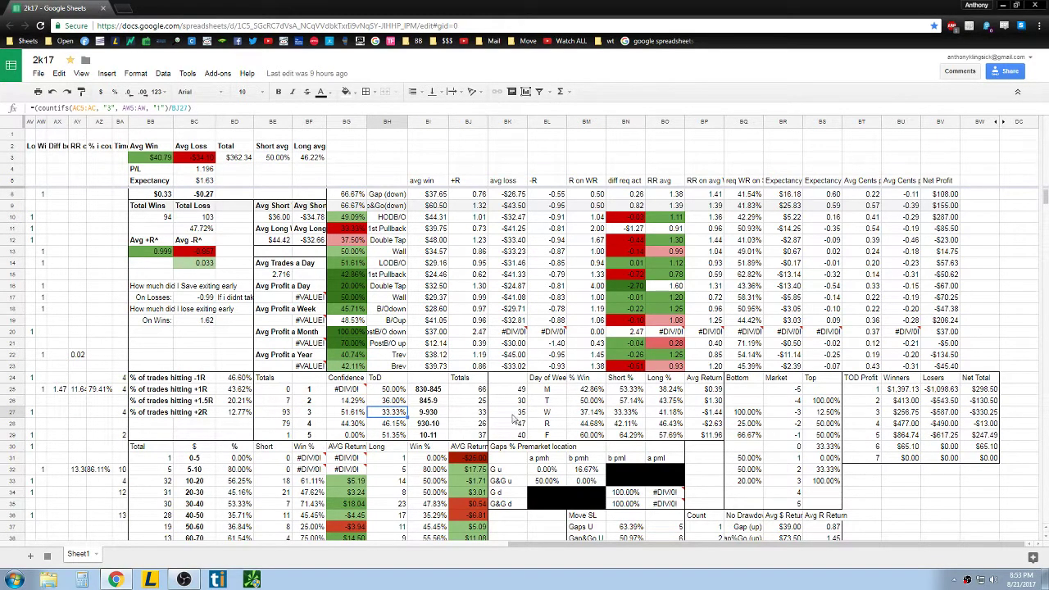
Step: Inspect the weekday table (Friday 60.00% win rate, avg returns) and the Bottom/Market/Top 12.50% Top formula
drag(522, 389, 606, 434)
click(586, 434)
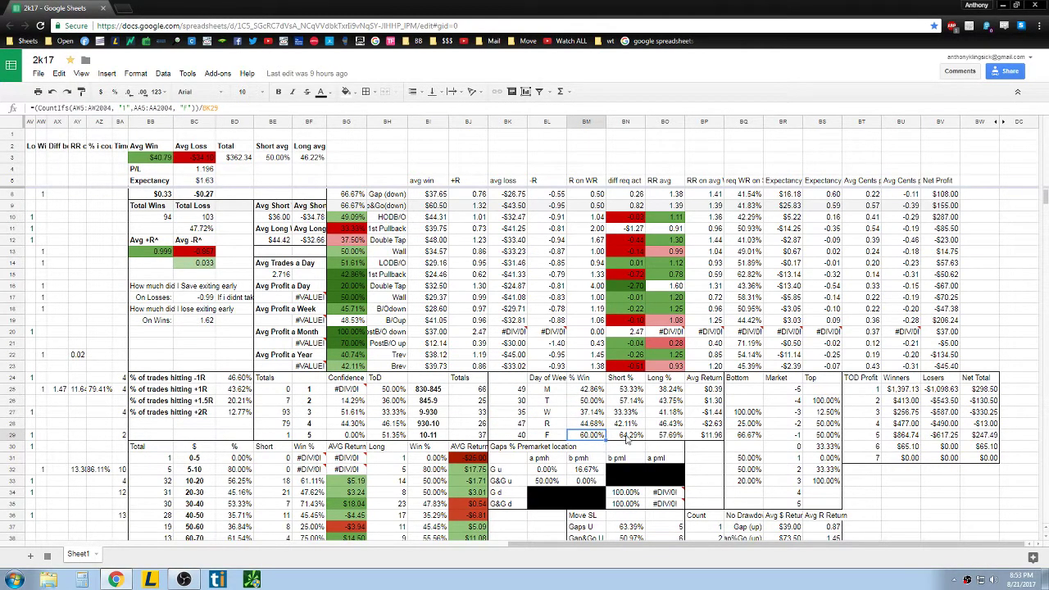
mouse_move(705, 390)
mouse_down()
mouse_move(711, 443)
mouse_move(709, 392)
mouse_up()
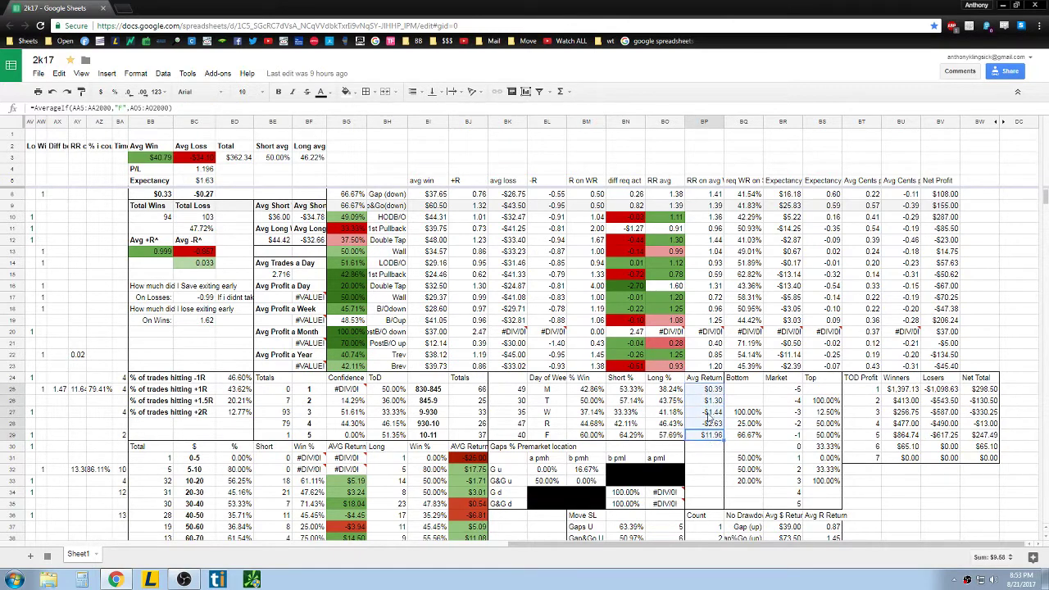
click(782, 423)
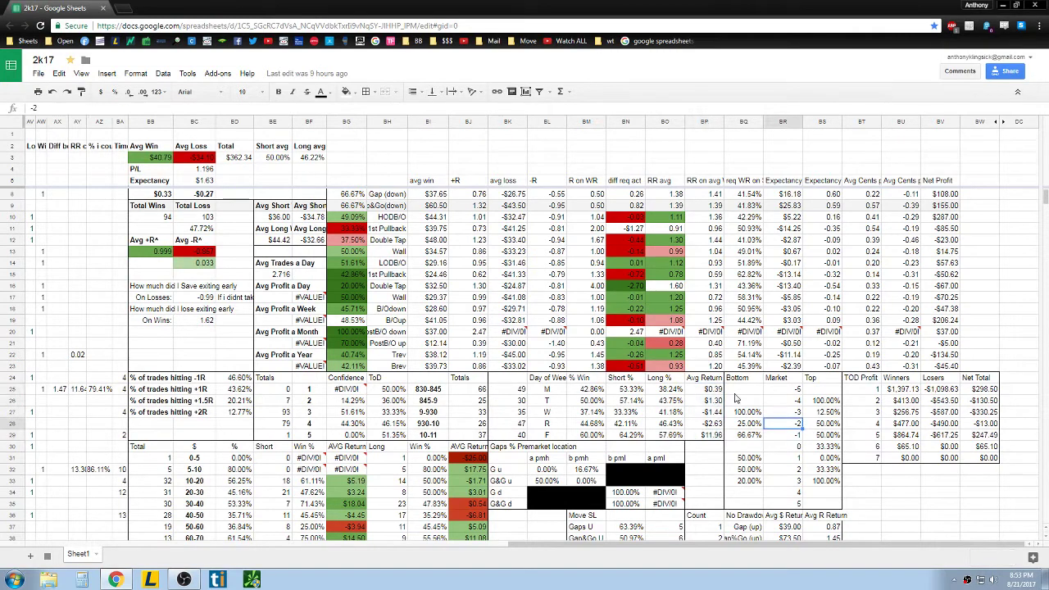
mouse_move(747, 390)
mouse_down()
mouse_move(799, 446)
mouse_move(820, 503)
mouse_move(760, 391)
mouse_up()
click(759, 391)
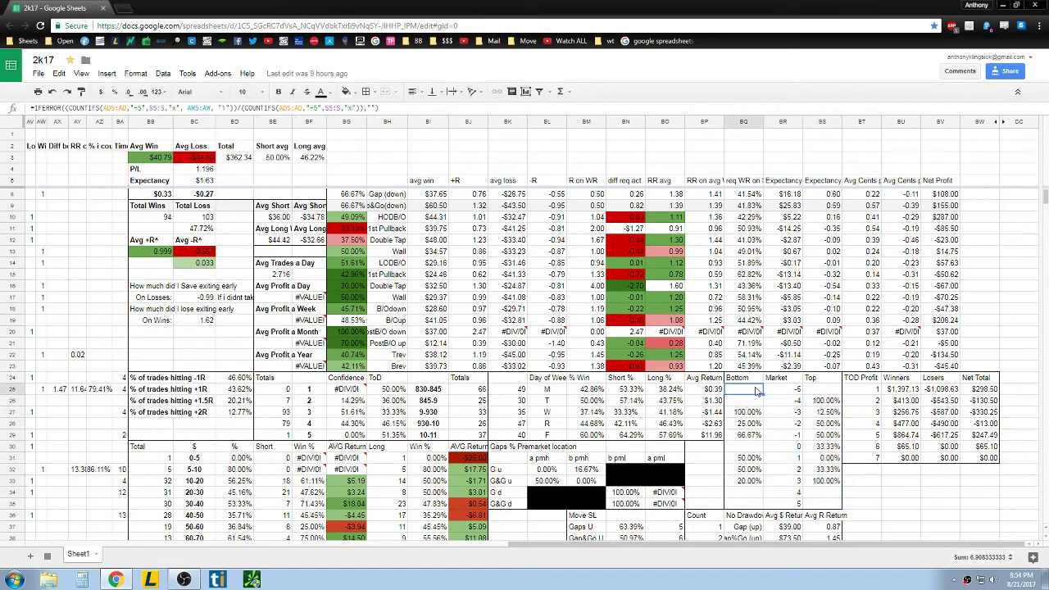
click(820, 413)
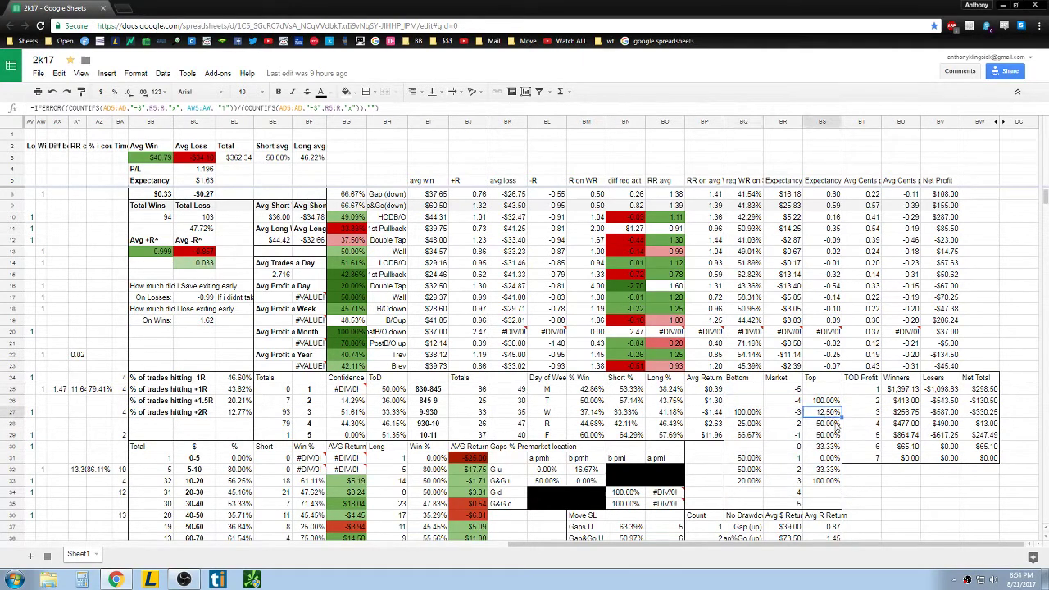
mouse_move(819, 412)
mouse_down()
mouse_move(746, 390)
mouse_move(820, 412)
mouse_move(826, 403)
mouse_move(817, 413)
mouse_up()
Step: Review the TOD Profit table: the Losers sumifs and the $247.49 and -$130.50 Net Total formulas
click(873, 391)
drag(875, 397, 981, 461)
click(948, 457)
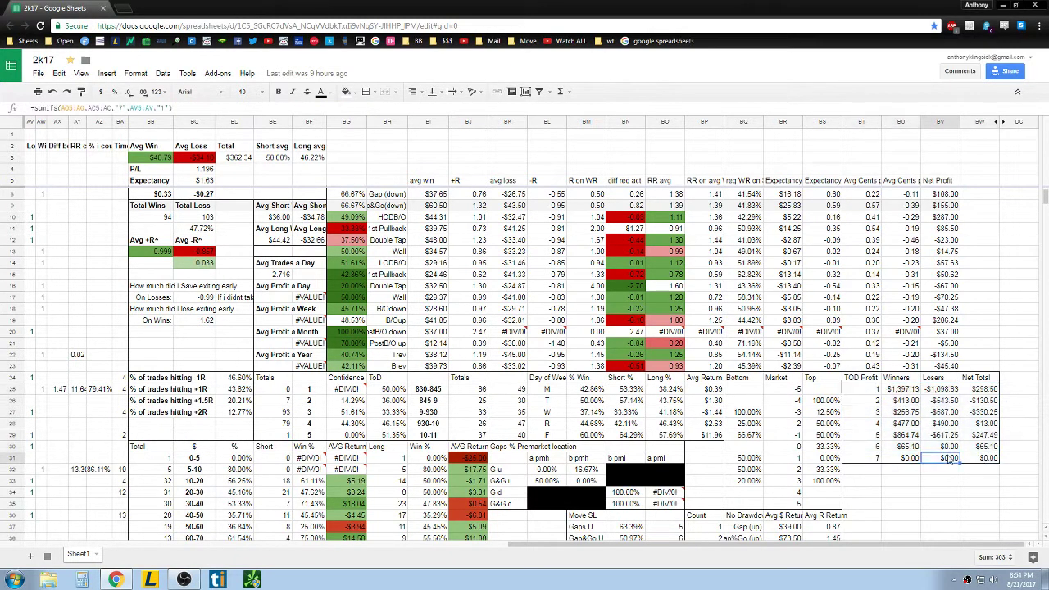
drag(873, 437, 989, 442)
click(988, 442)
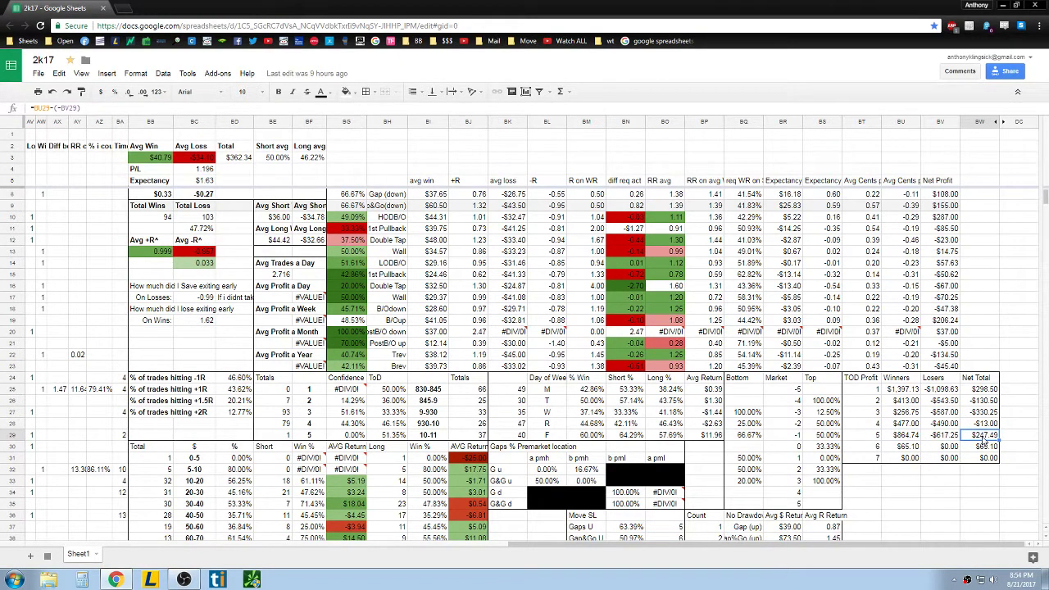
click(985, 400)
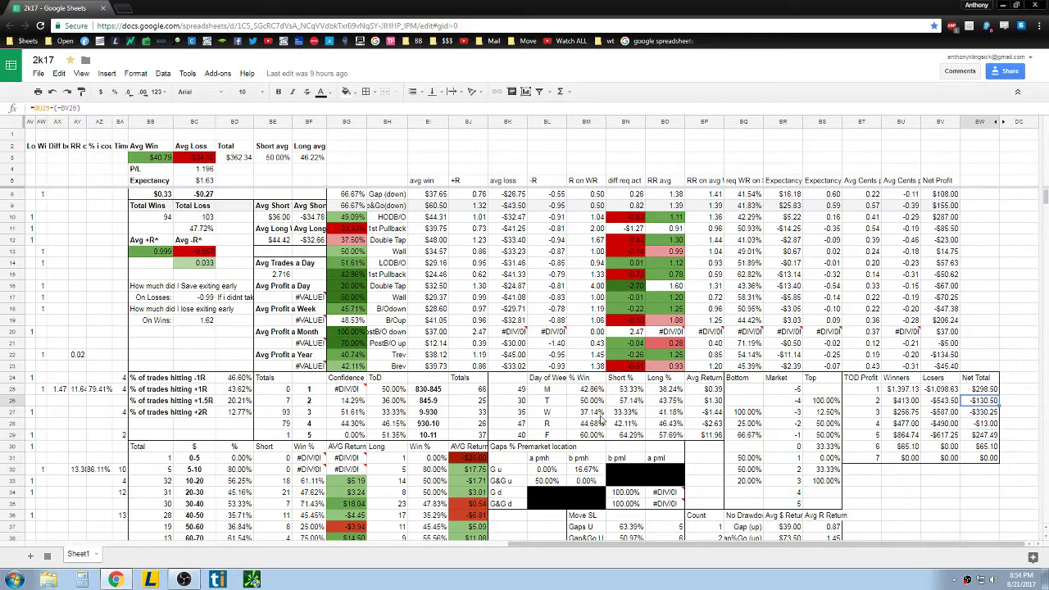
click(414, 415)
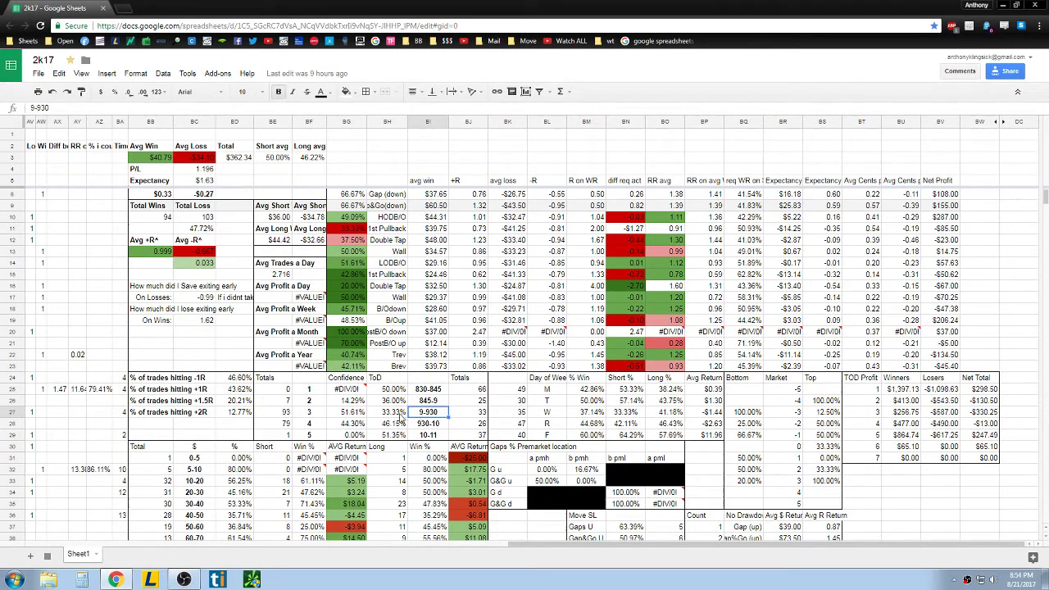
click(984, 413)
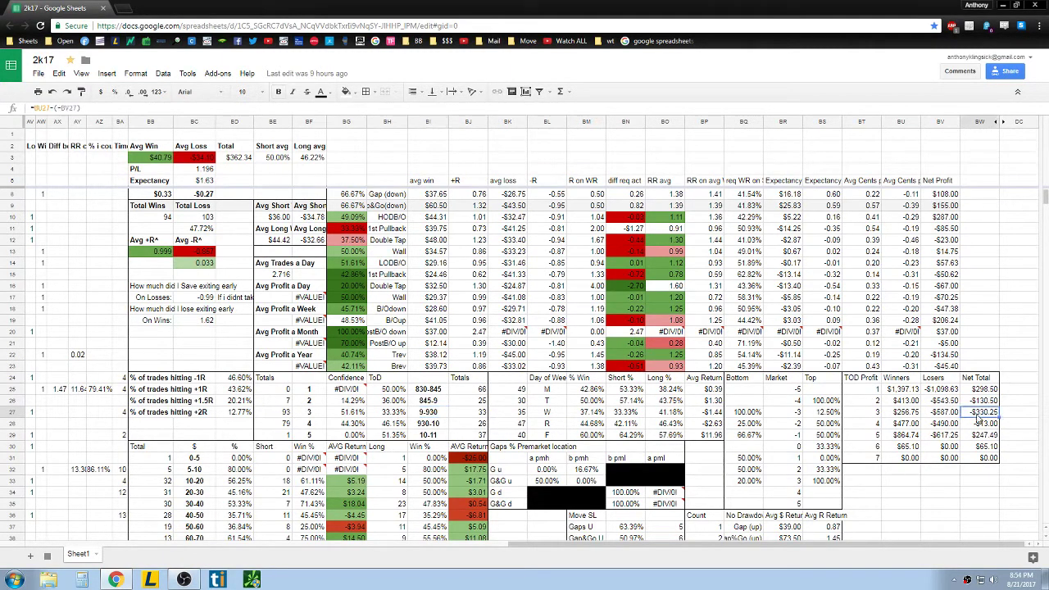
Step: Inspect the dollar-range table from 0-5 to 100+, including the 100+ range's 54.55% win rate
scroll(770, 418, down, 2)
scroll(770, 418, down, 2)
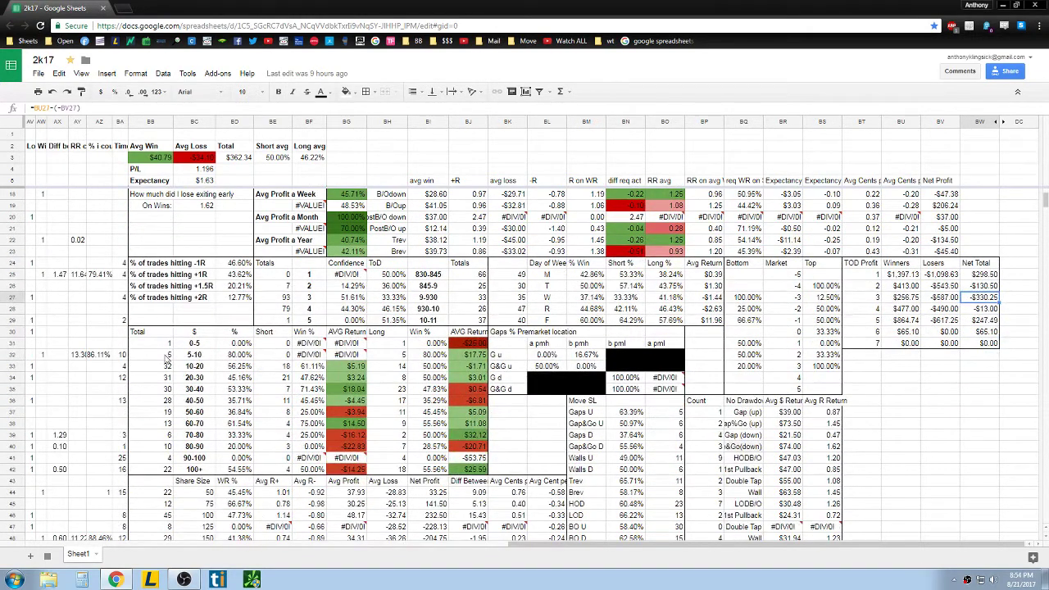
scroll(144, 360, down, 1)
drag(196, 322, 200, 447)
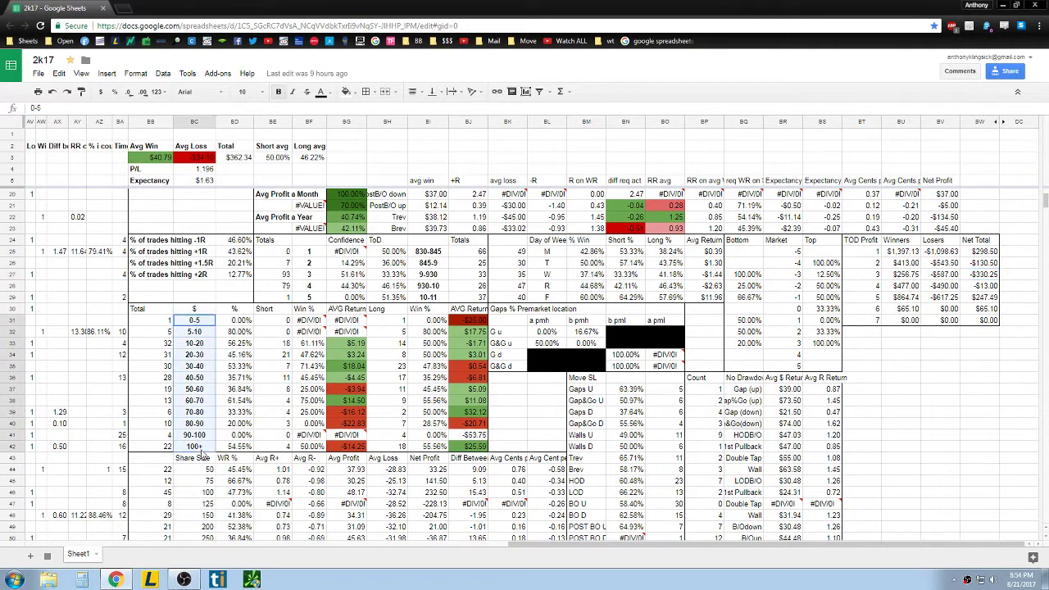
drag(230, 322, 237, 447)
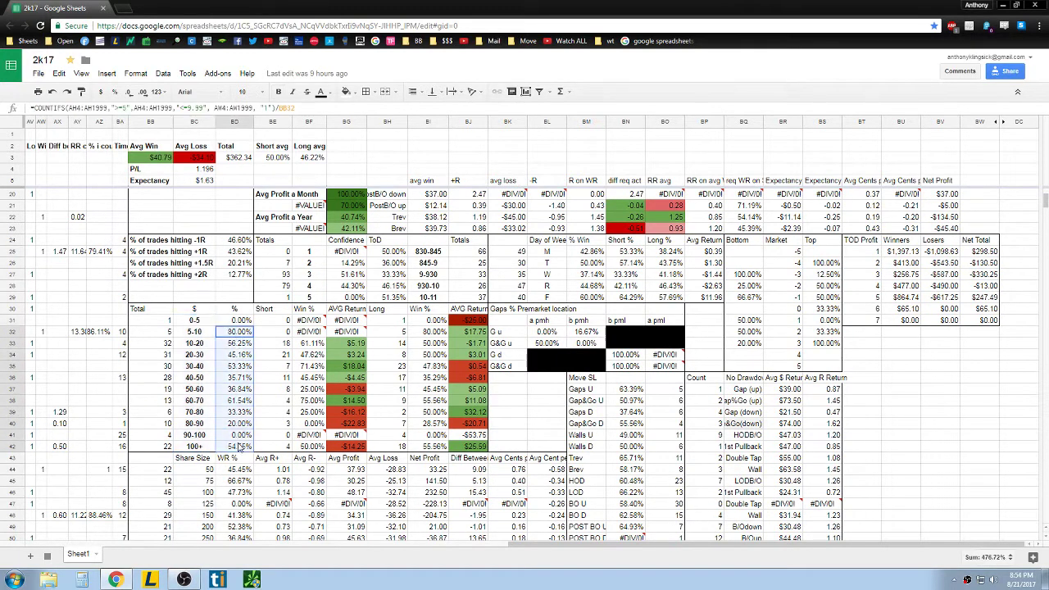
click(237, 447)
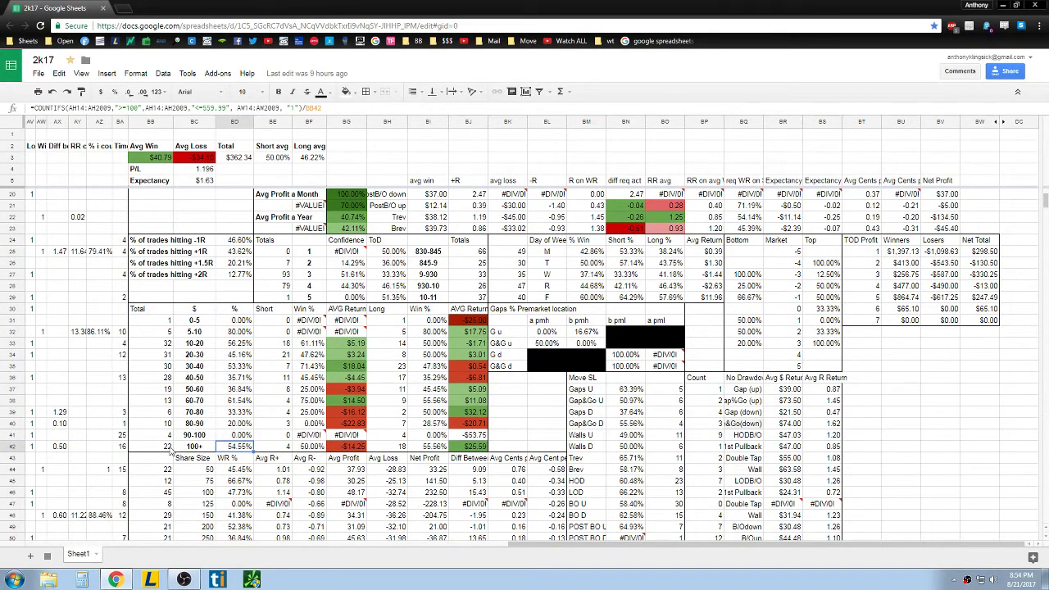
click(169, 448)
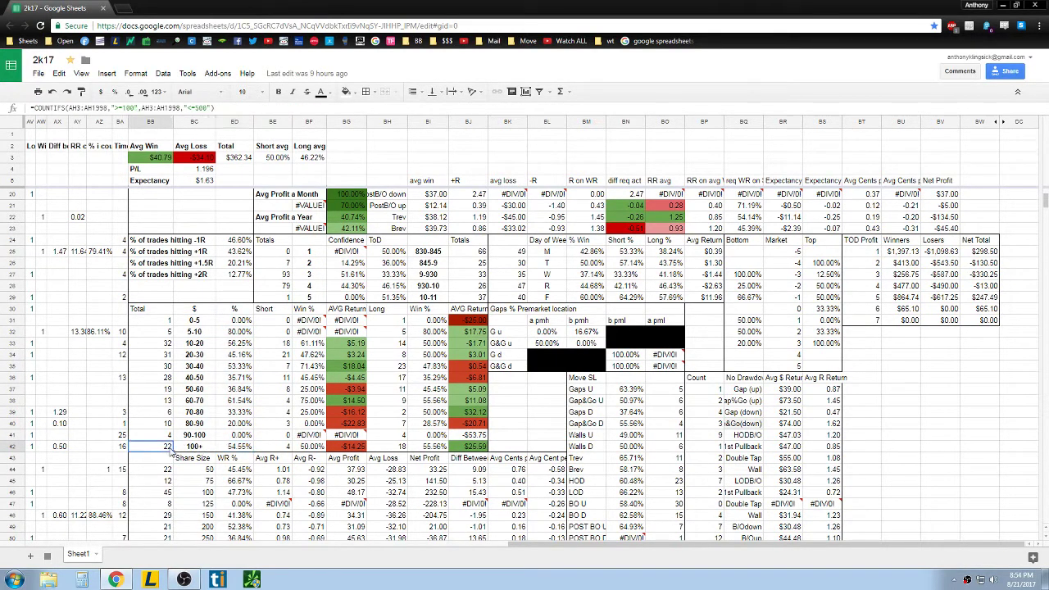
click(236, 447)
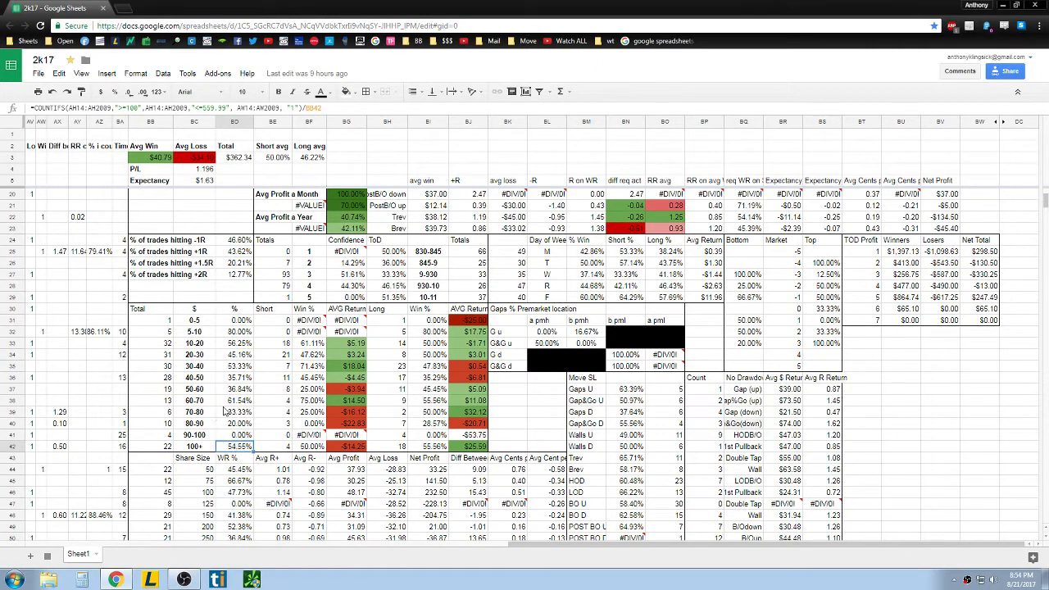
Step: Compare range win rates (60-70 61.54%, 30-40 53.33%, 10-20 56.25%) and the Short and Long counts
drag(170, 402, 241, 404)
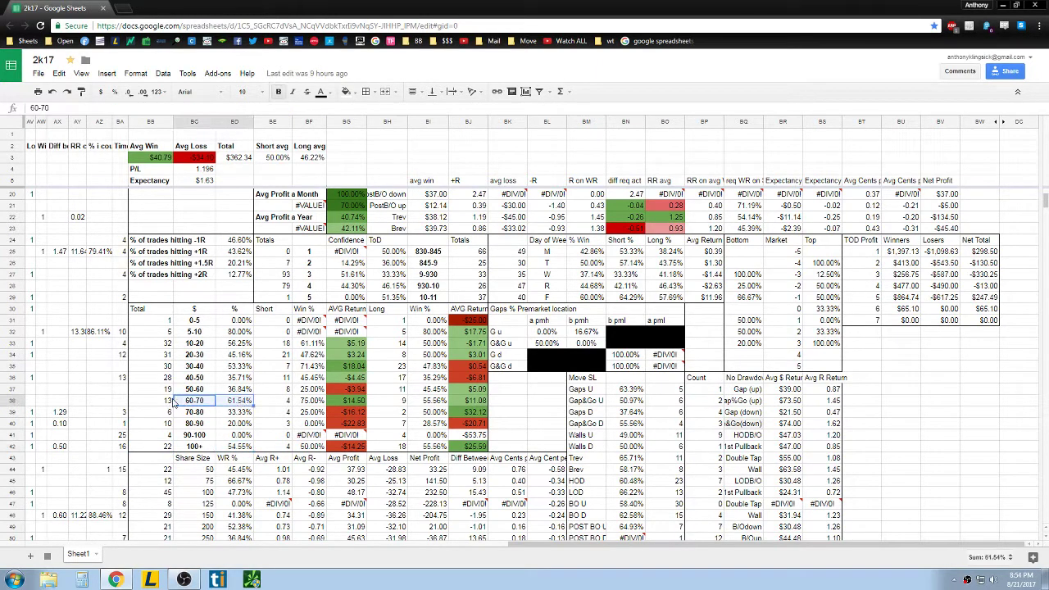
drag(179, 366, 248, 372)
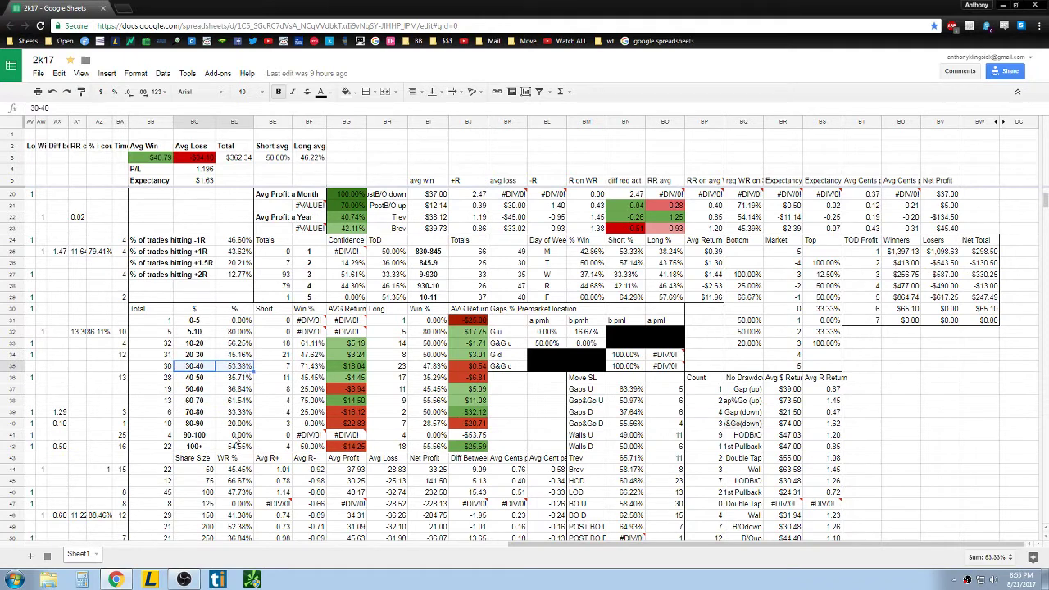
drag(164, 412, 233, 437)
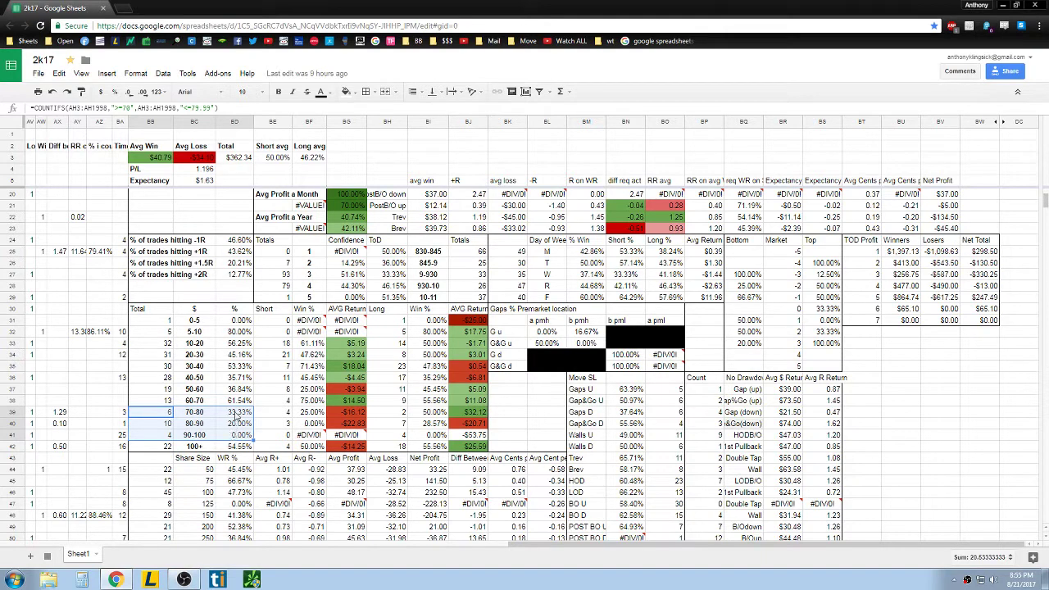
click(240, 449)
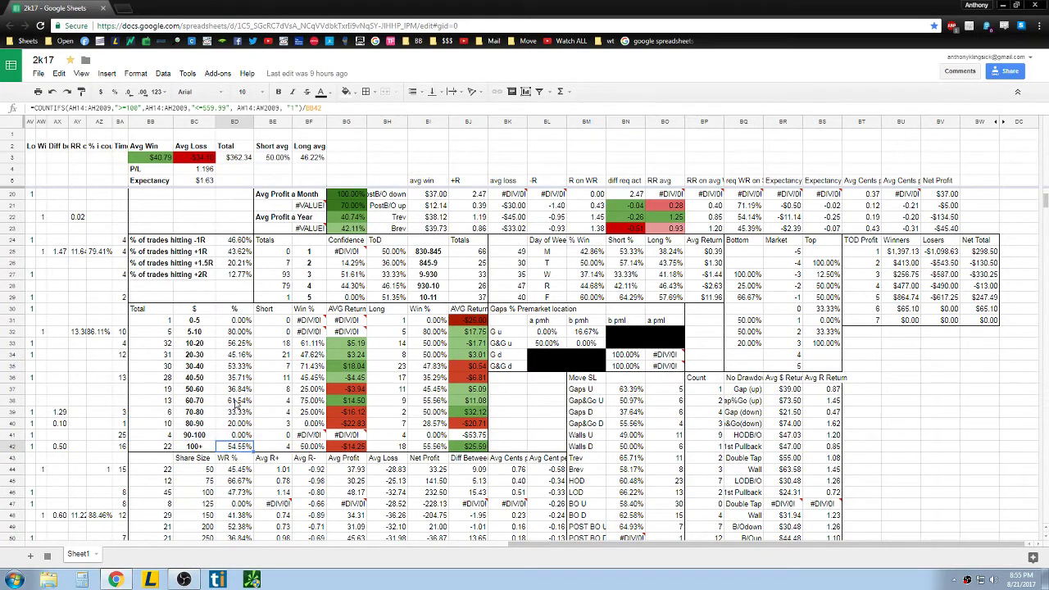
drag(236, 403, 235, 343)
click(235, 344)
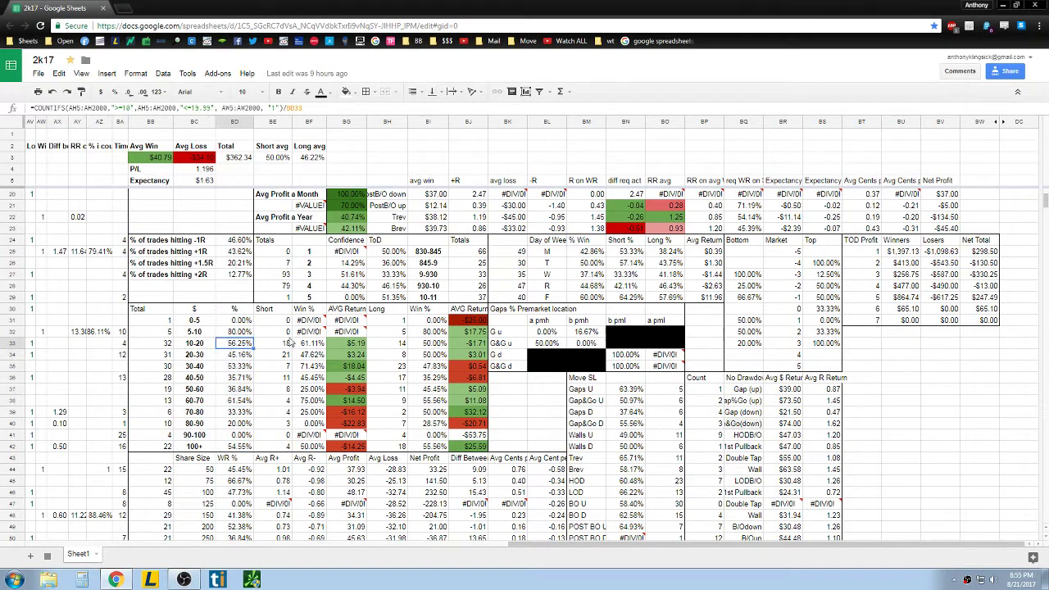
drag(273, 309, 336, 447)
drag(377, 309, 463, 449)
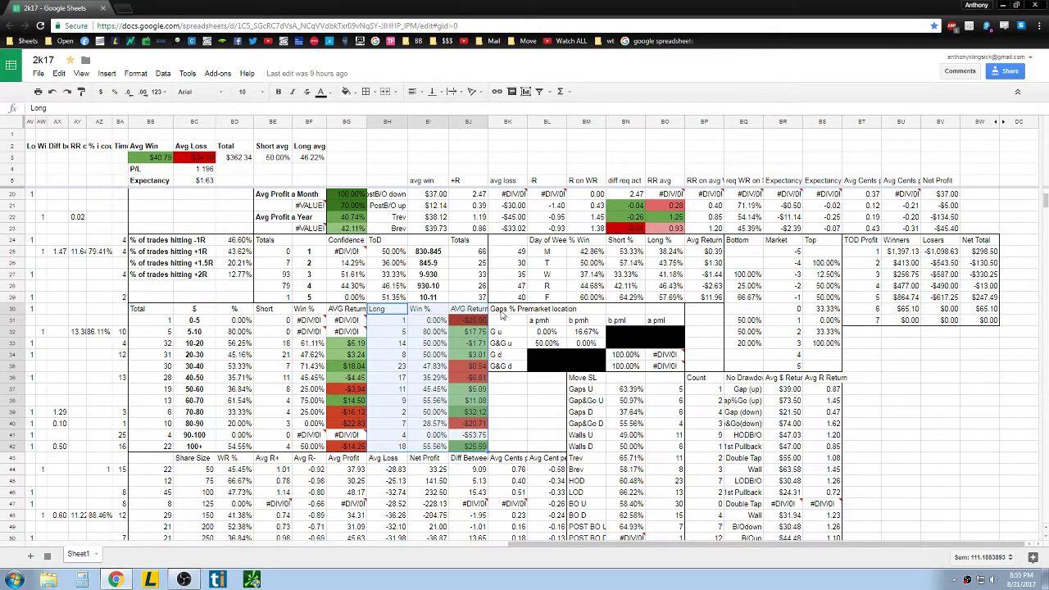
Step: Inspect the Gaps % Premarket table, its dblsize, a/pmhi and b/pml headers, and the 0.00% and 16.67% formulas
drag(502, 315, 627, 360)
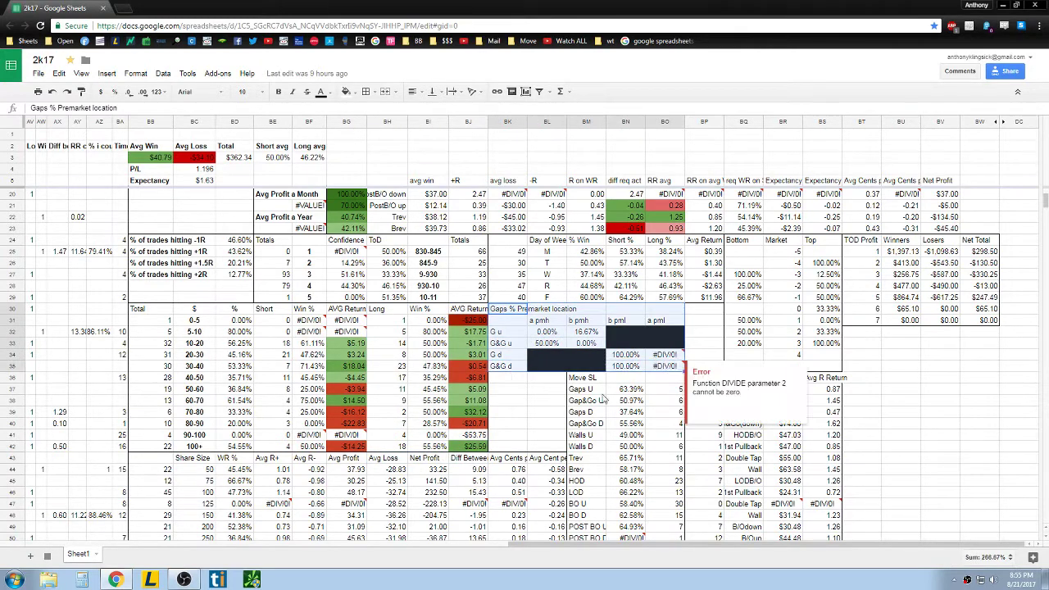
drag(612, 546, 206, 484)
click(162, 148)
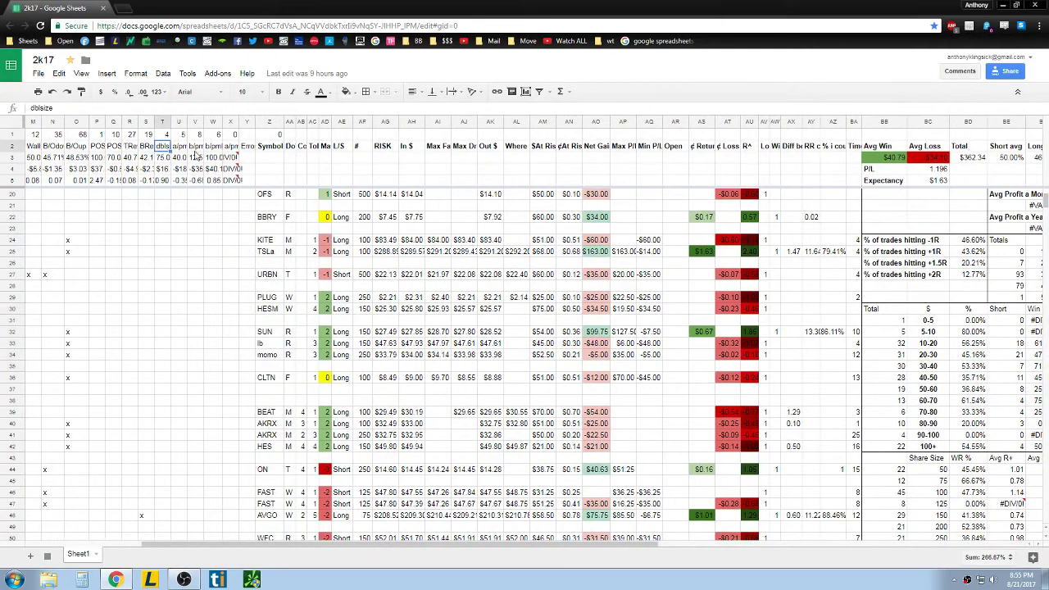
key(Right)
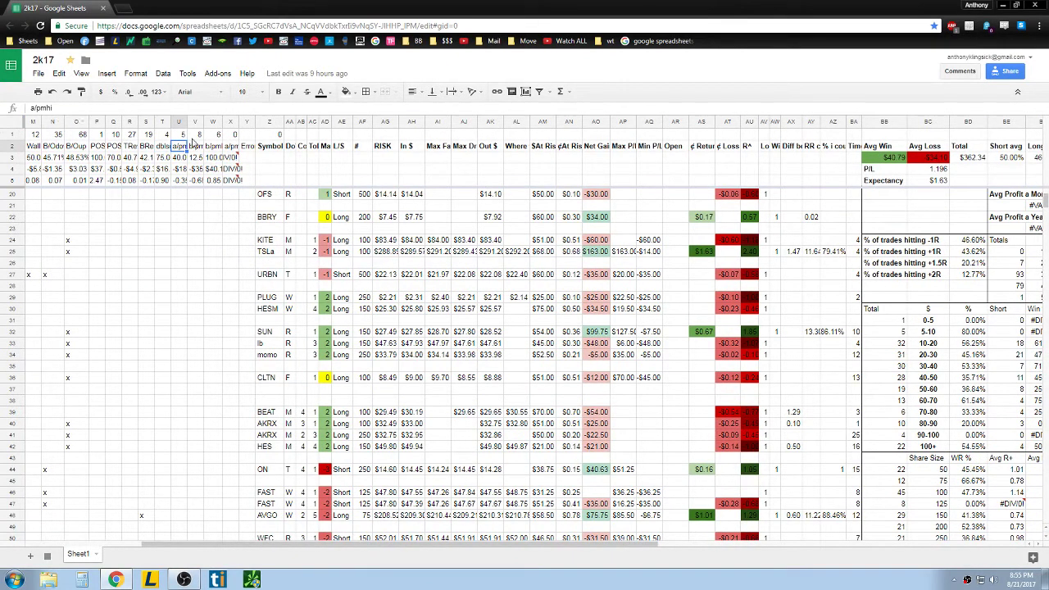
key(Right)
key(Right)
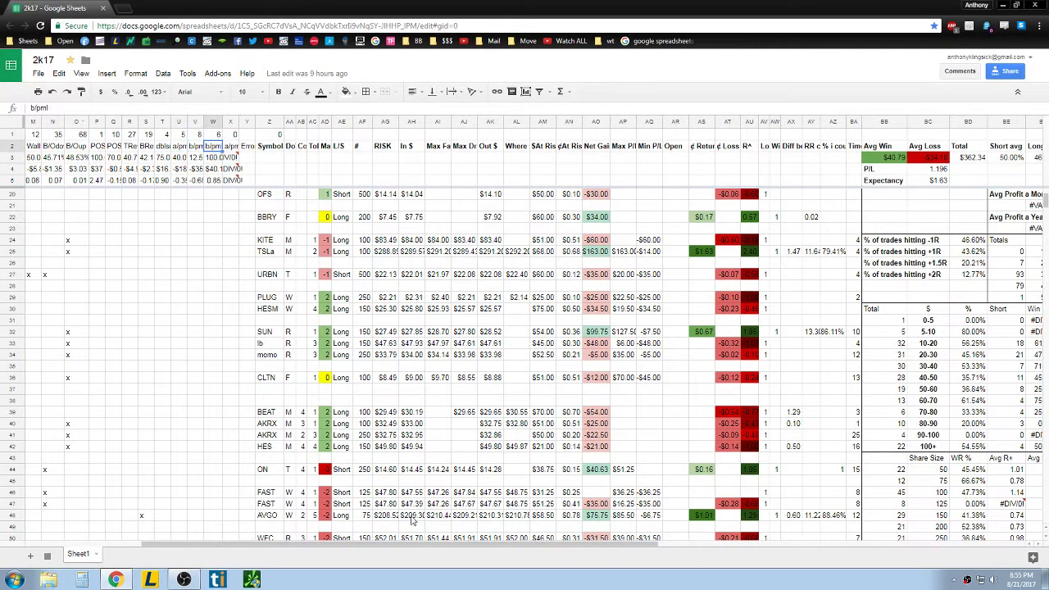
drag(408, 551, 750, 550)
click(592, 274)
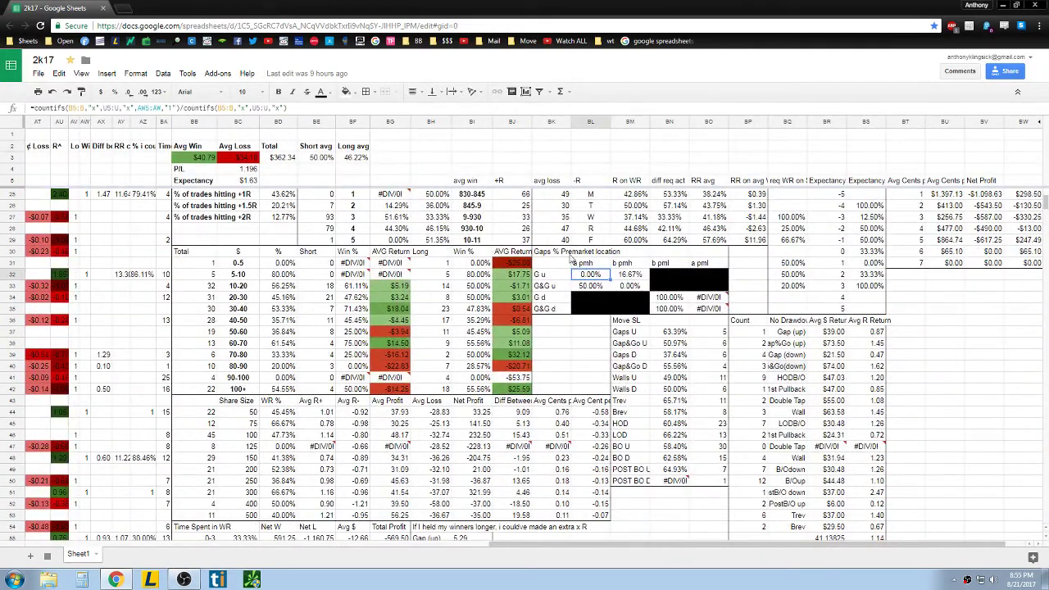
click(591, 263)
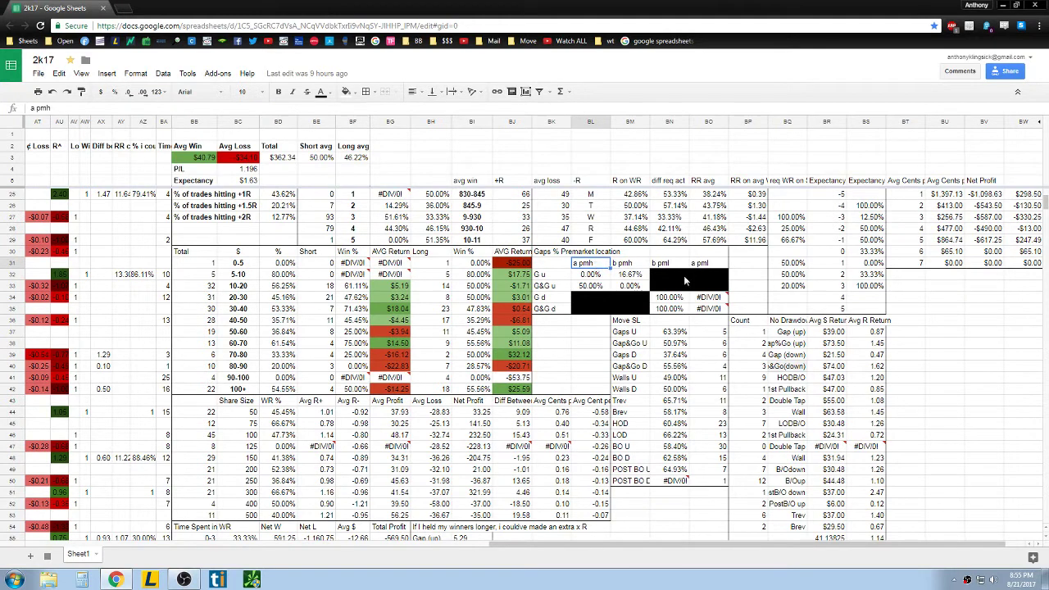
click(625, 276)
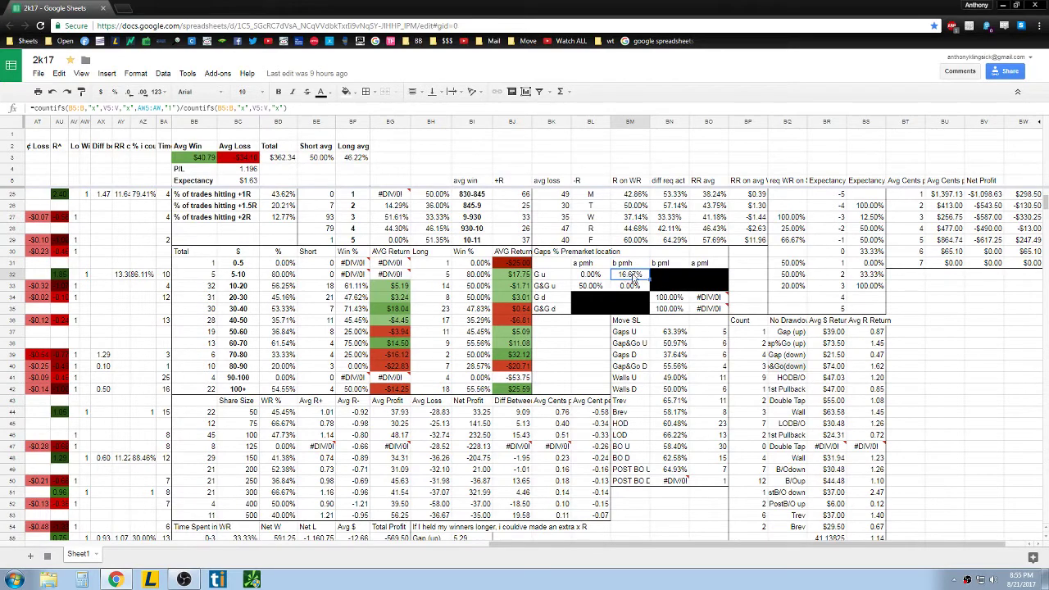
drag(604, 552, 144, 233)
Step: Inspect the COUNTIF count formulas in row 1, including column X's
drag(234, 140, 287, 139)
click(246, 137)
double_click(298, 134)
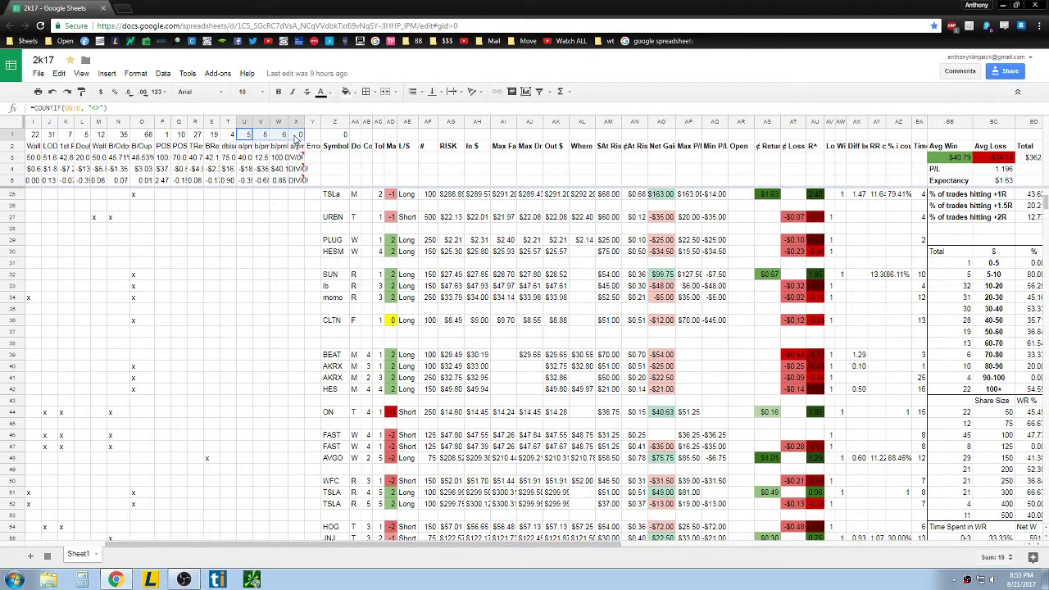
click(311, 366)
drag(364, 544, 478, 552)
scroll(713, 473, right, 10)
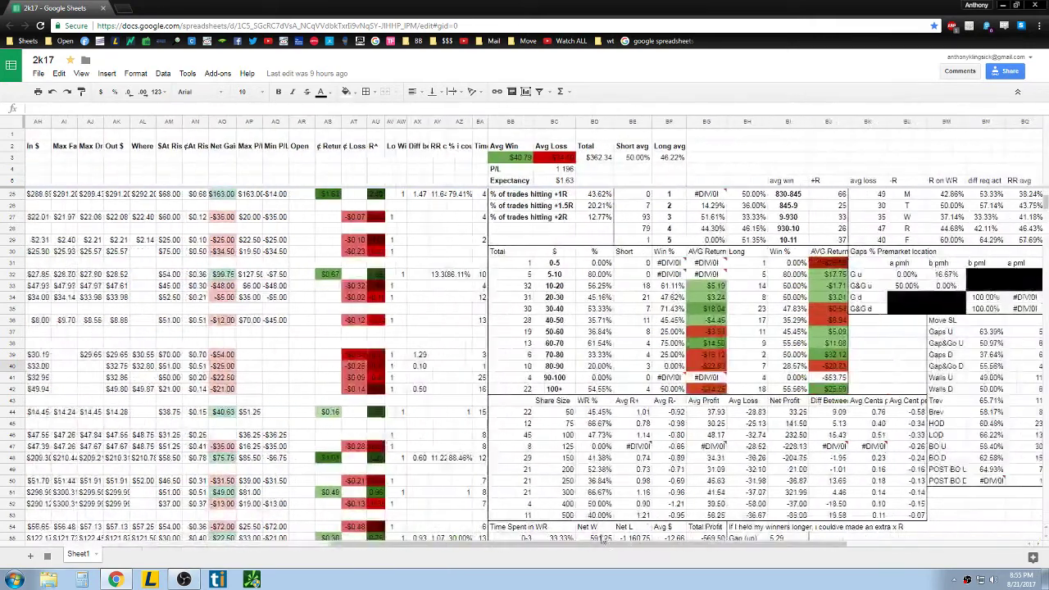
scroll(712, 472, down, 1)
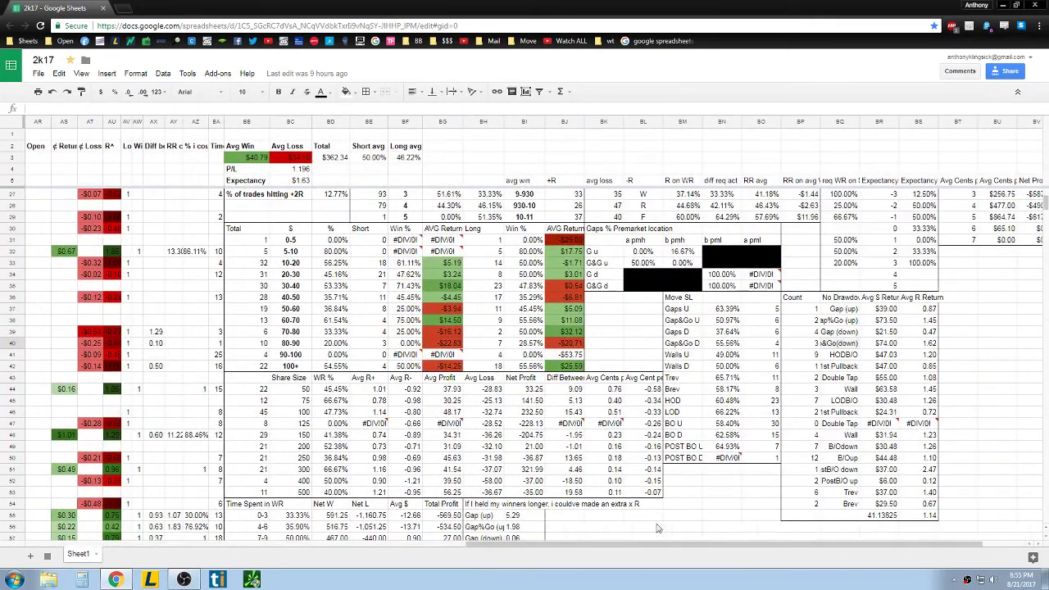
scroll(685, 547, right, 1)
scroll(684, 547, right, 1)
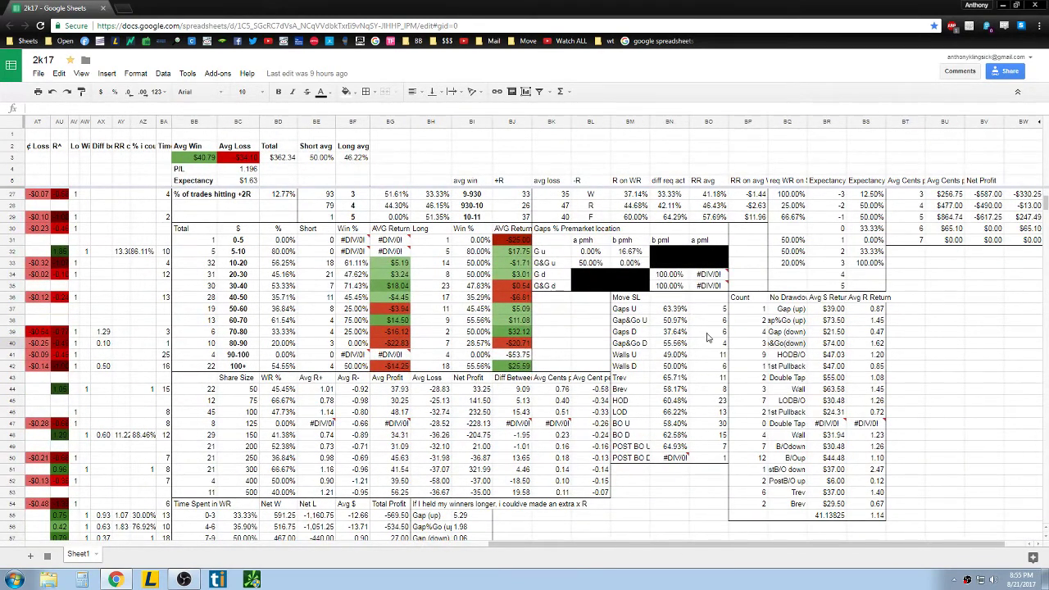
scroll(711, 279, up, 3)
scroll(713, 299, down, 5)
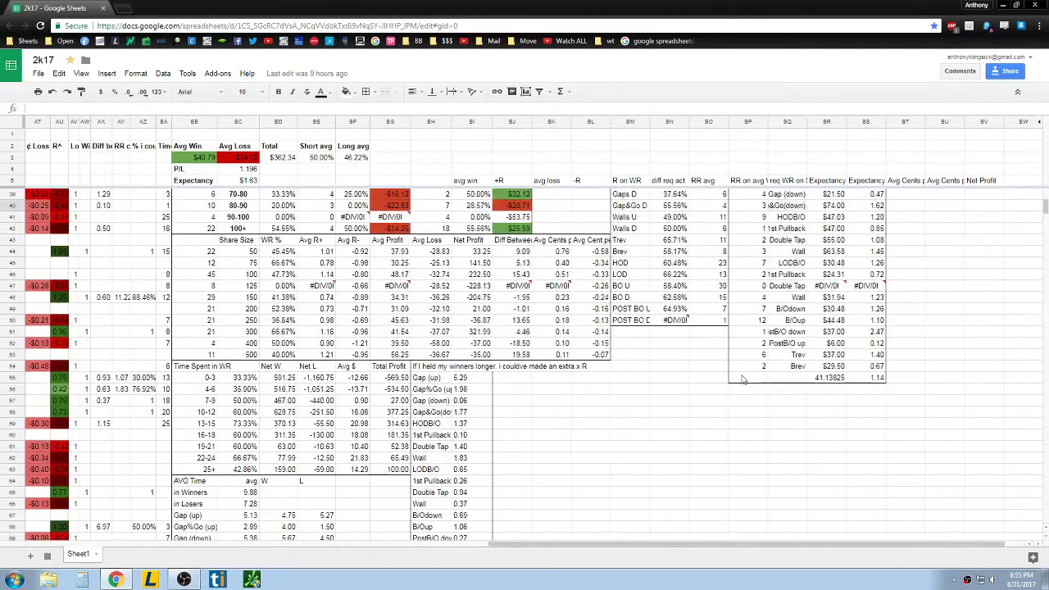
scroll(672, 366, up, 3)
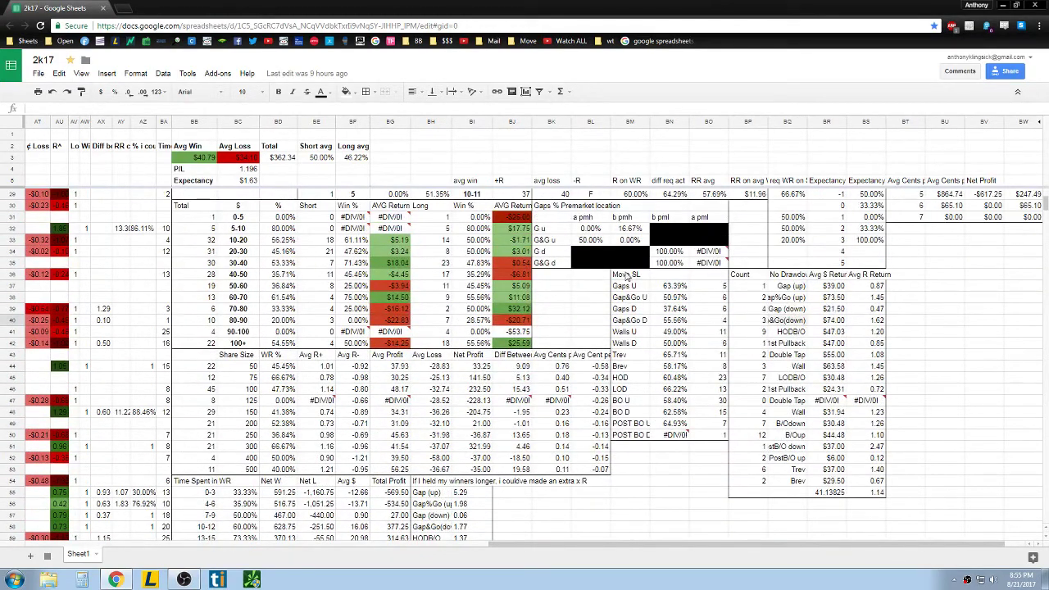
Step: Review the Move SL table: the 64.93% win rate, HOD vs LOD rates, and Gap&Go U's formula
click(628, 276)
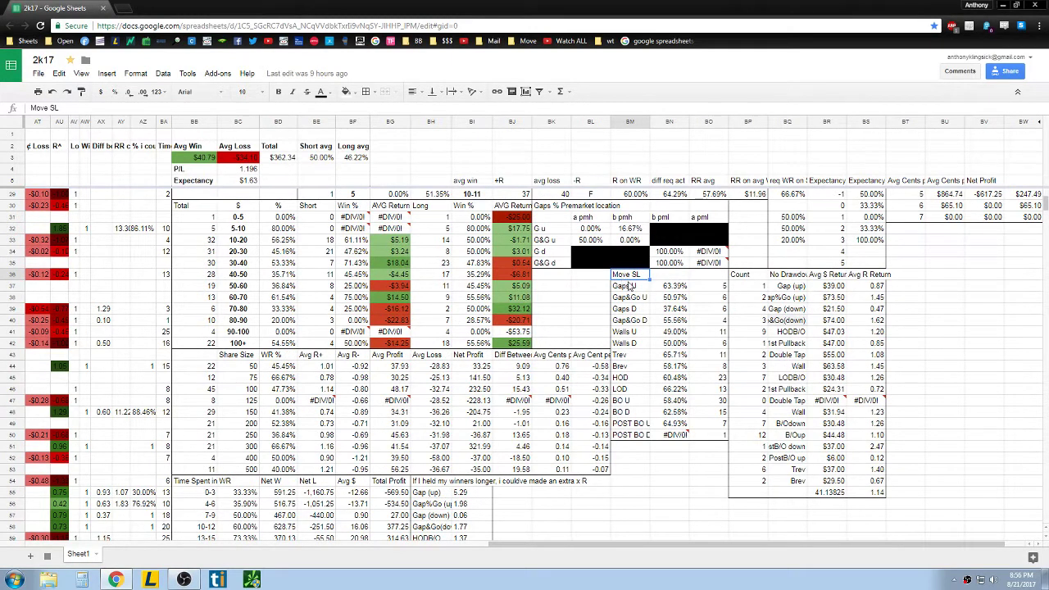
drag(626, 285, 701, 436)
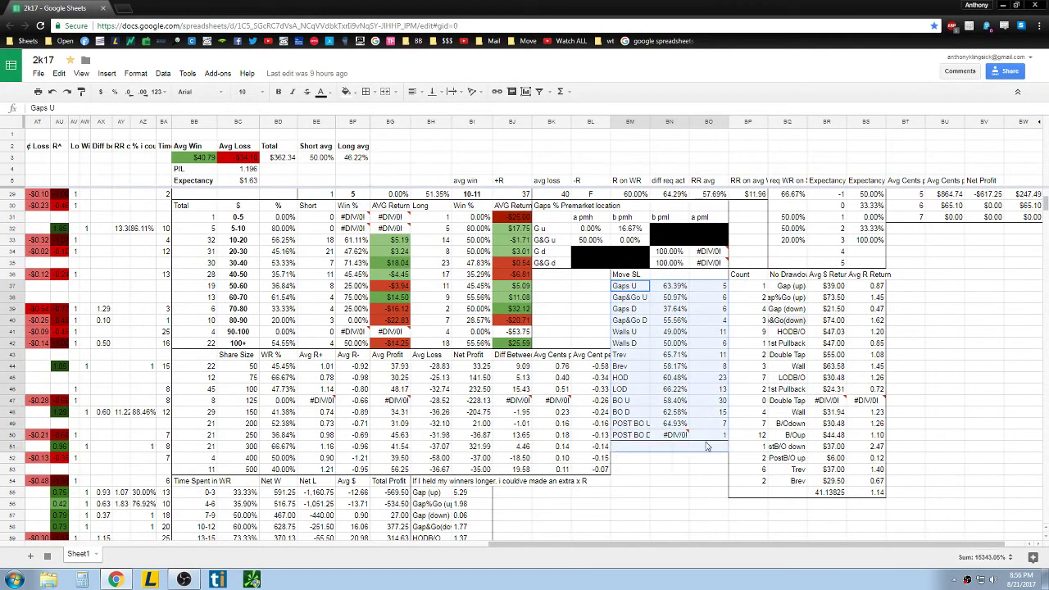
click(686, 423)
click(621, 389)
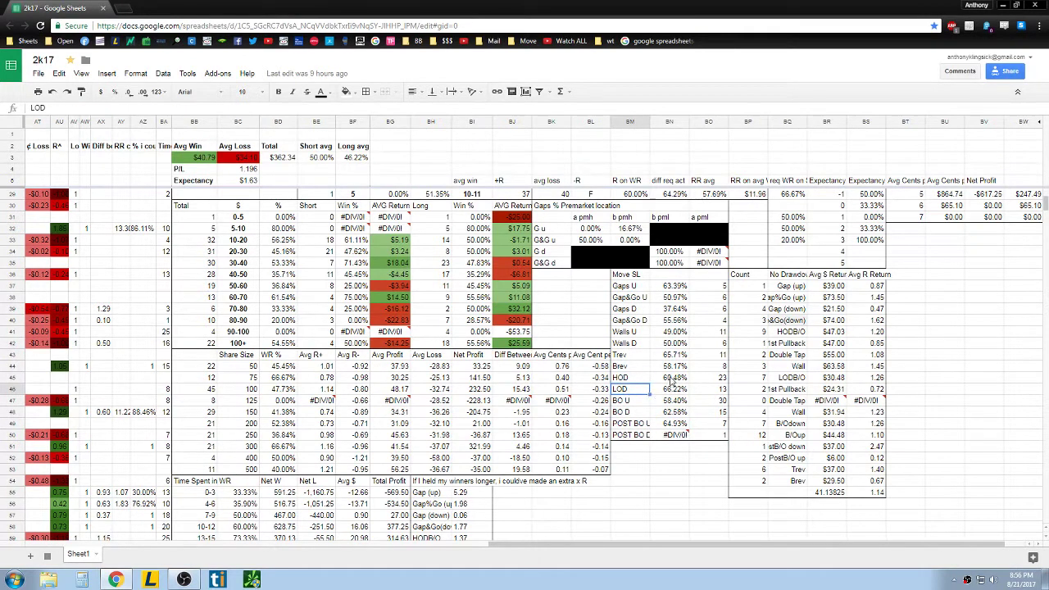
drag(672, 379, 679, 393)
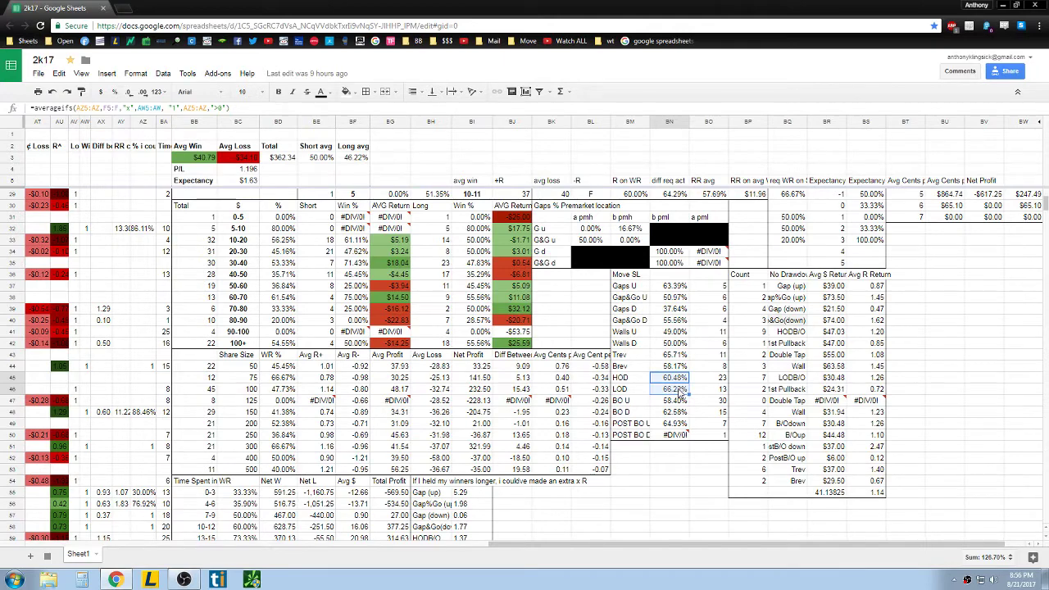
scroll(679, 394, down, 8)
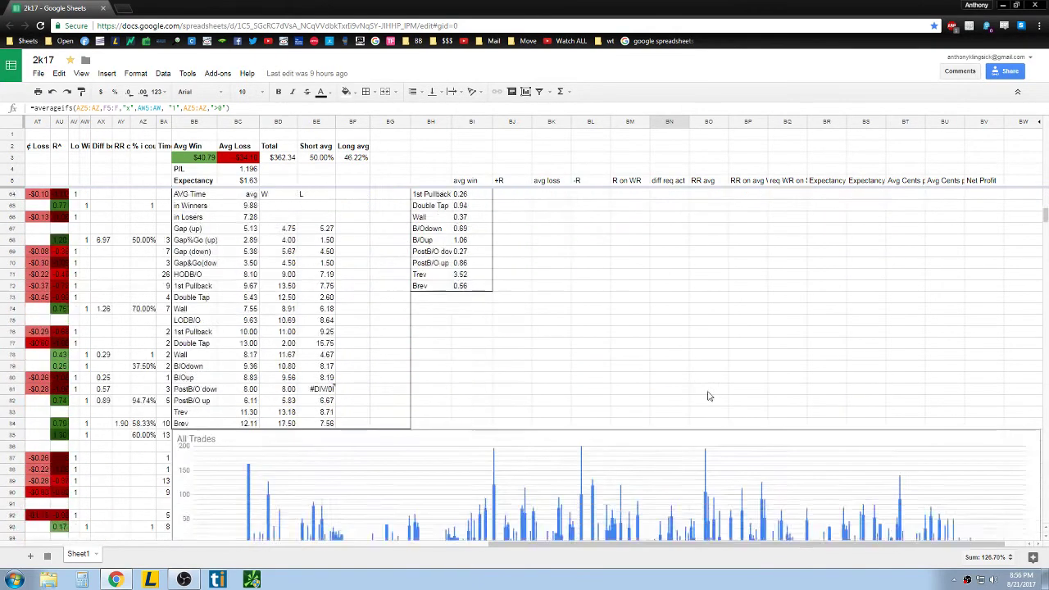
scroll(445, 411, up, 8)
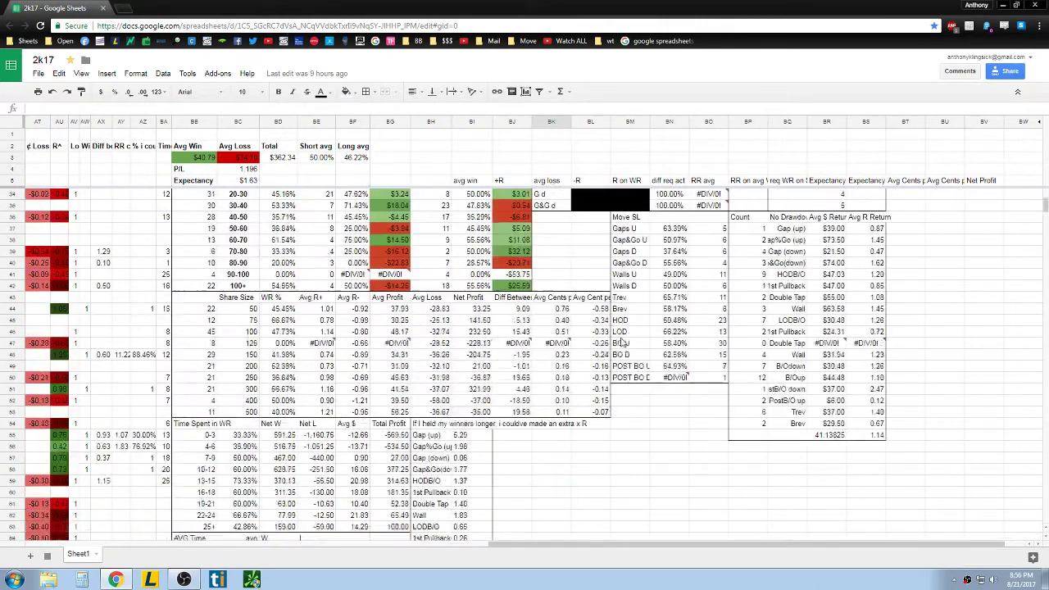
click(664, 298)
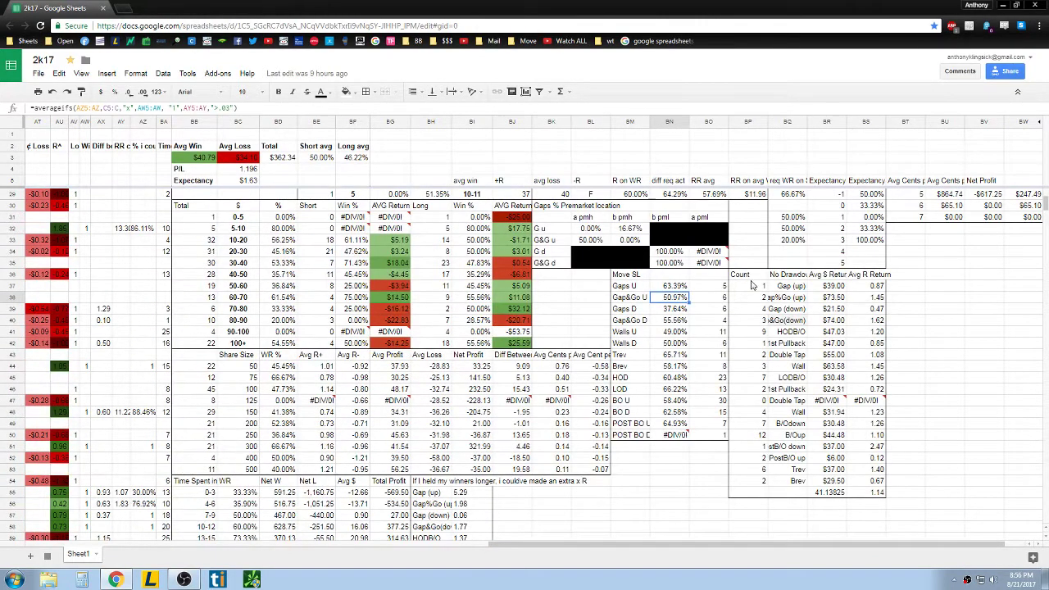
Step: Review the drawdown Count table's No Drawdown Trades, Avg $ Return and Avg R Return headings
drag(747, 279, 876, 497)
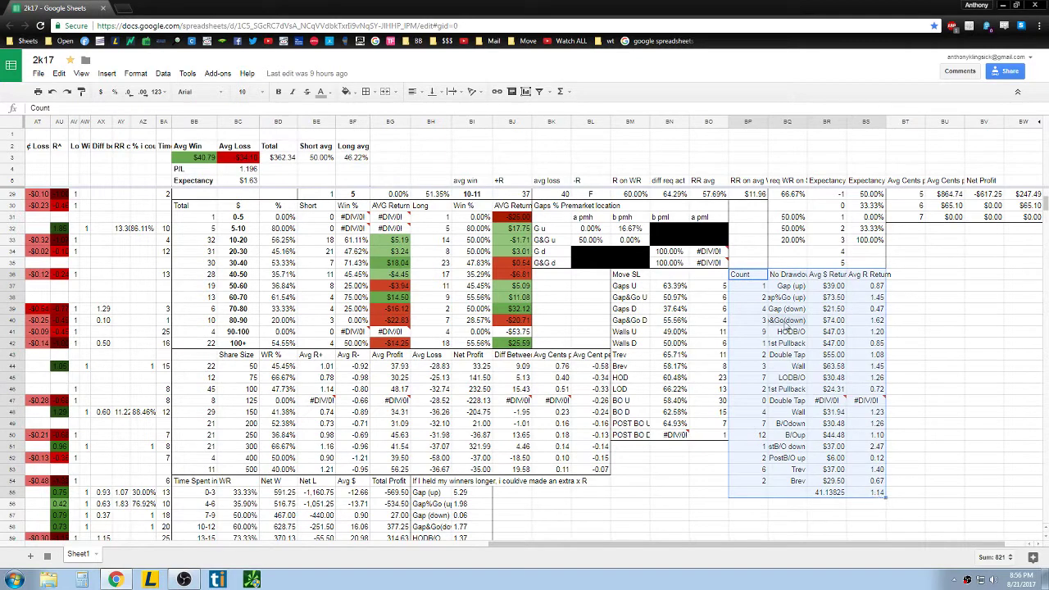
click(745, 288)
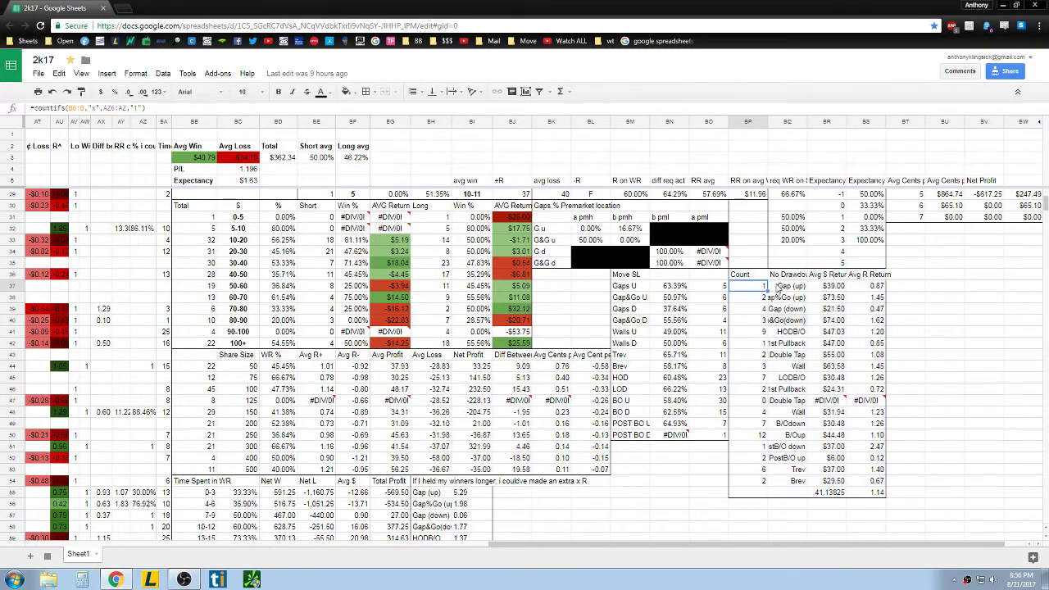
click(784, 278)
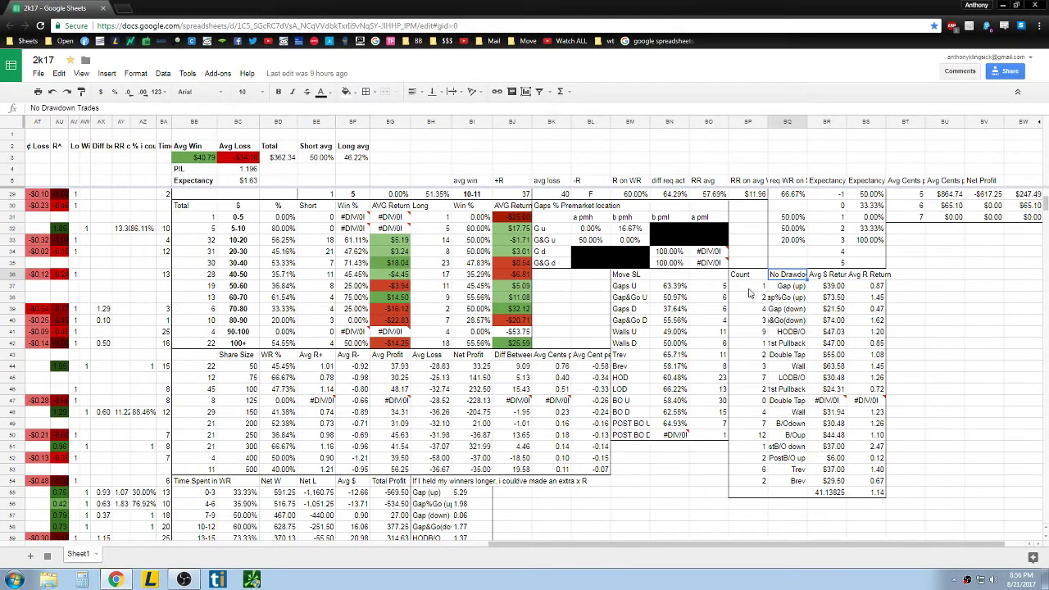
click(826, 276)
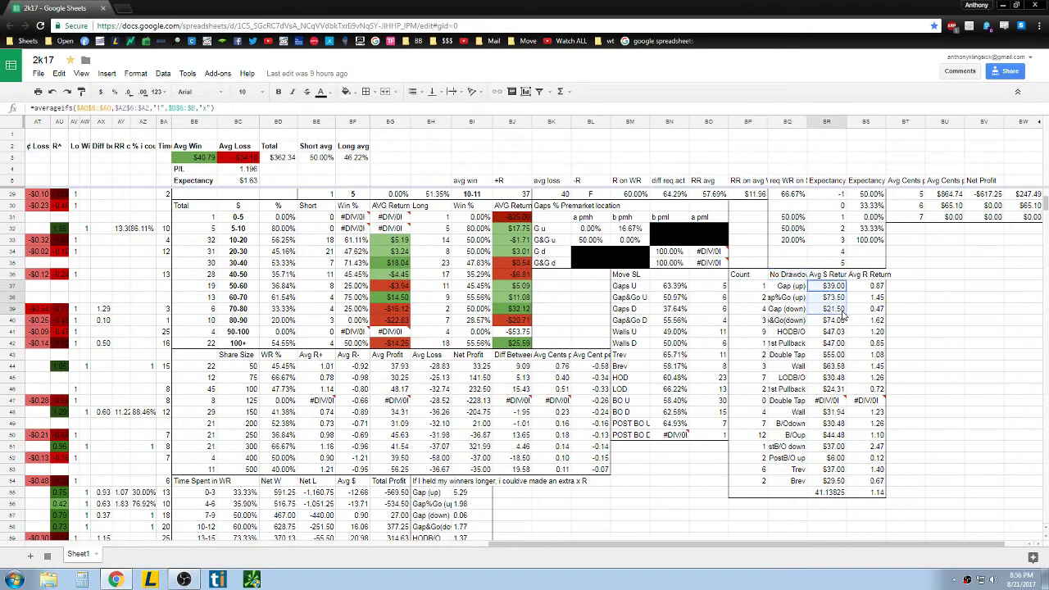
click(883, 278)
click(920, 279)
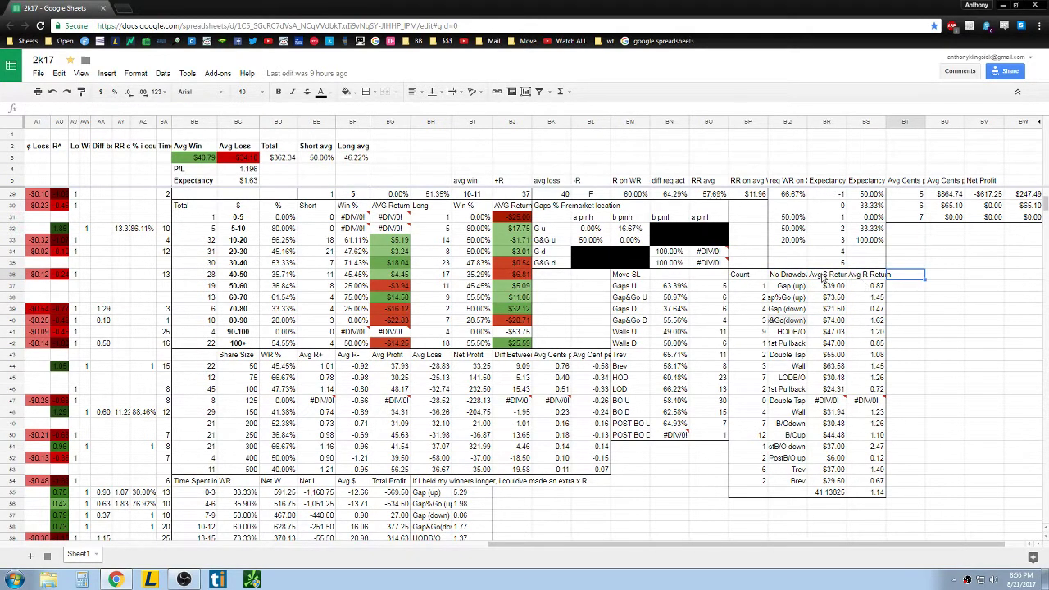
click(822, 277)
click(855, 278)
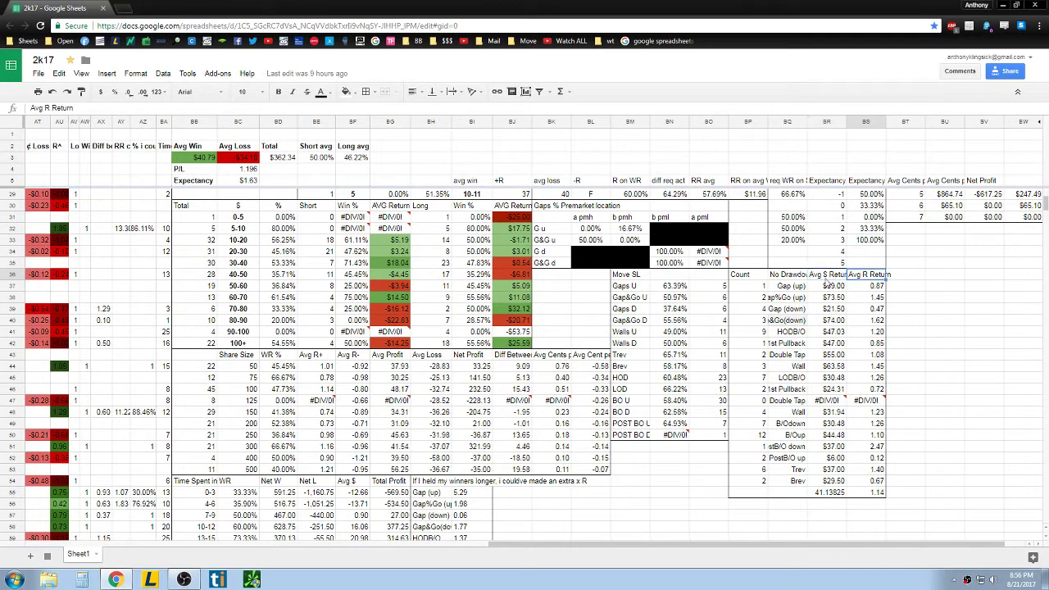
click(773, 279)
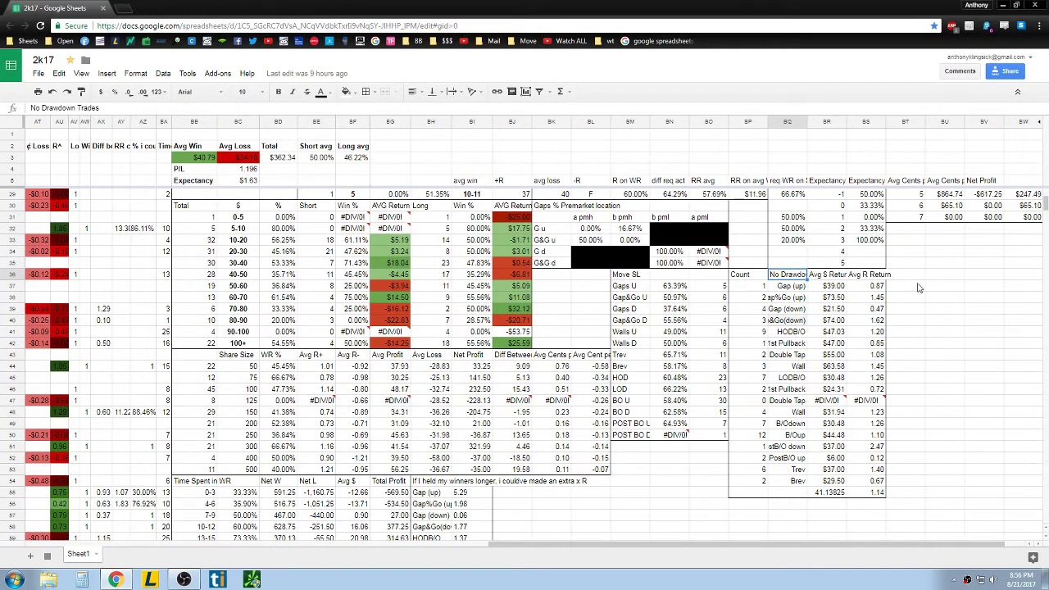
Step: Inspect the Share Size table: the 500-share Avg Cents formula and the 250-share 36.84% win rate
scroll(596, 385, down, 2)
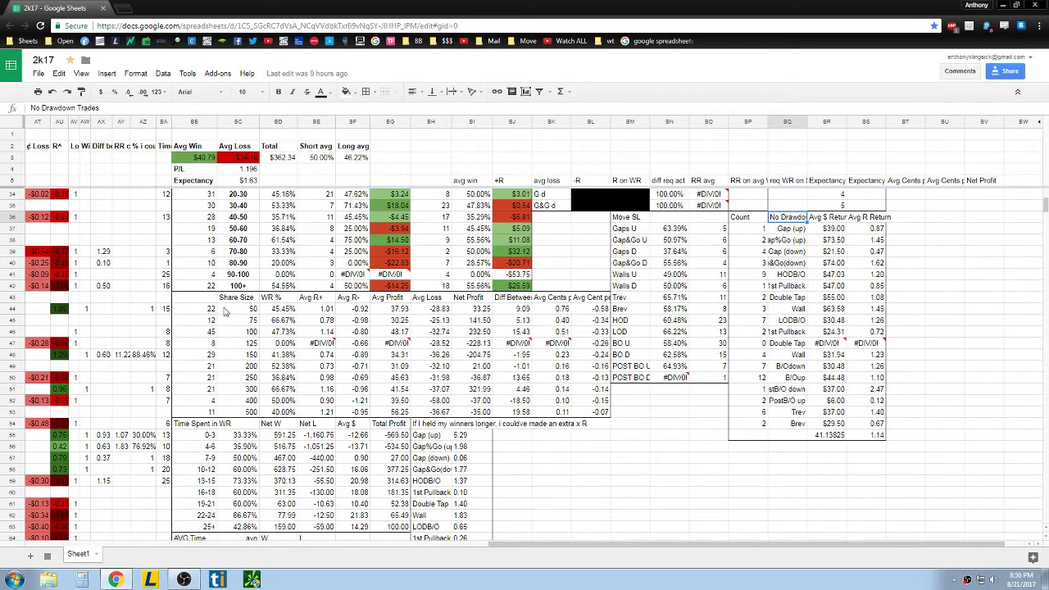
drag(210, 308, 598, 415)
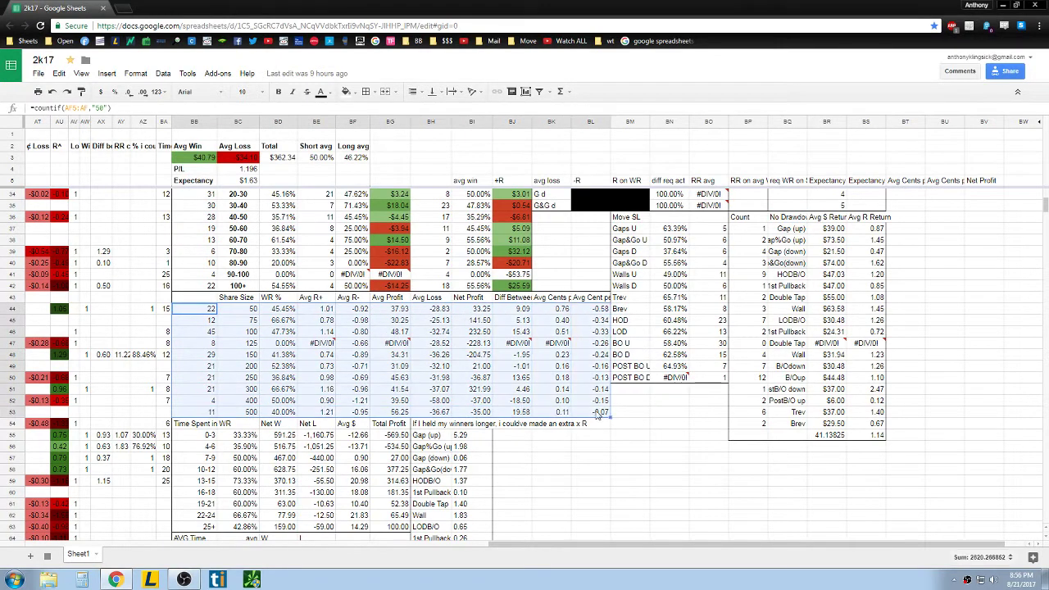
click(598, 413)
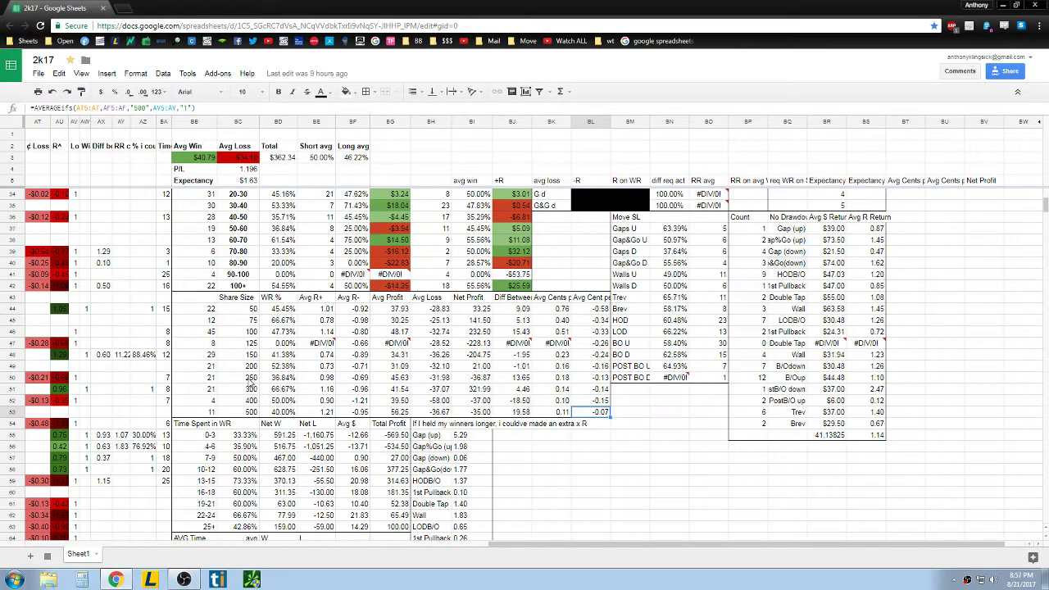
click(251, 380)
click(281, 382)
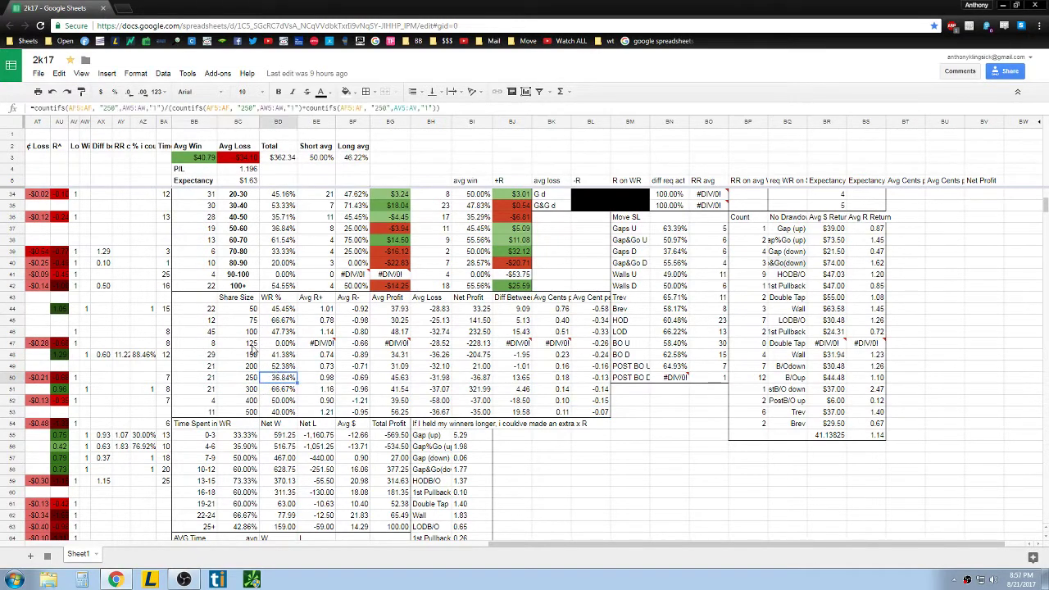
click(245, 345)
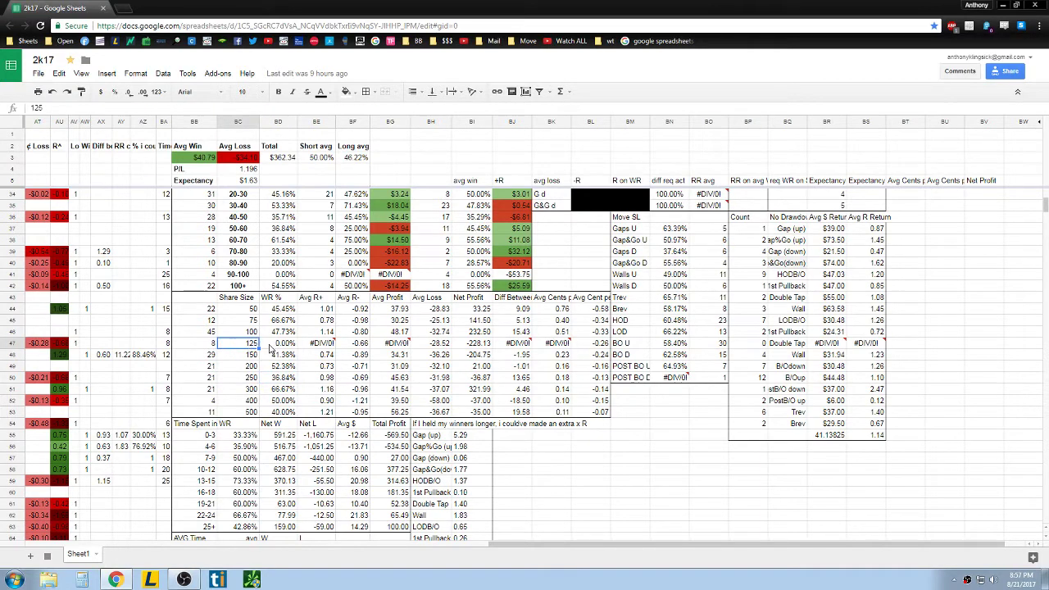
click(249, 380)
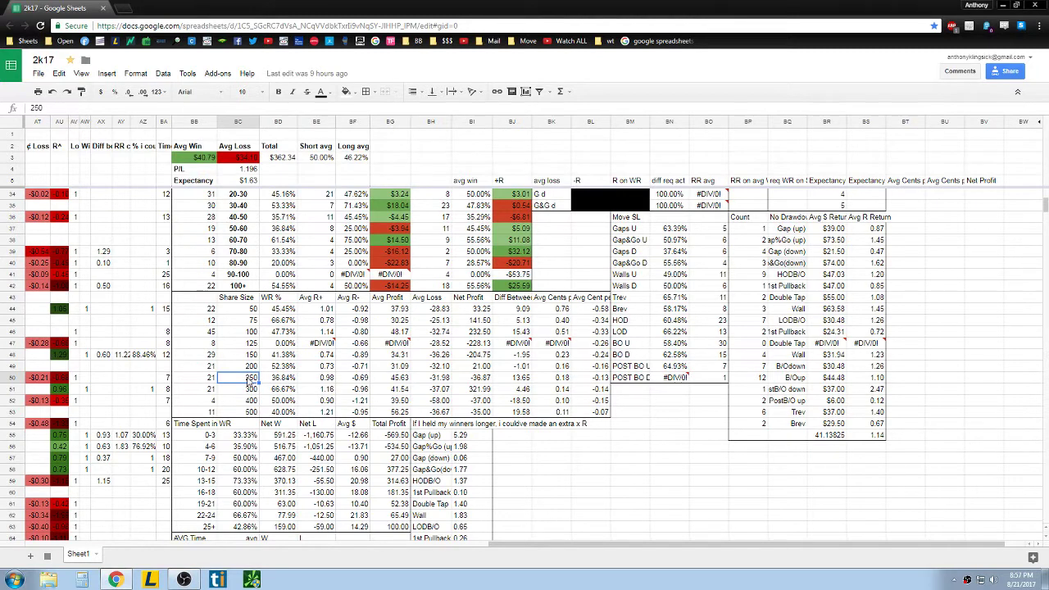
click(275, 381)
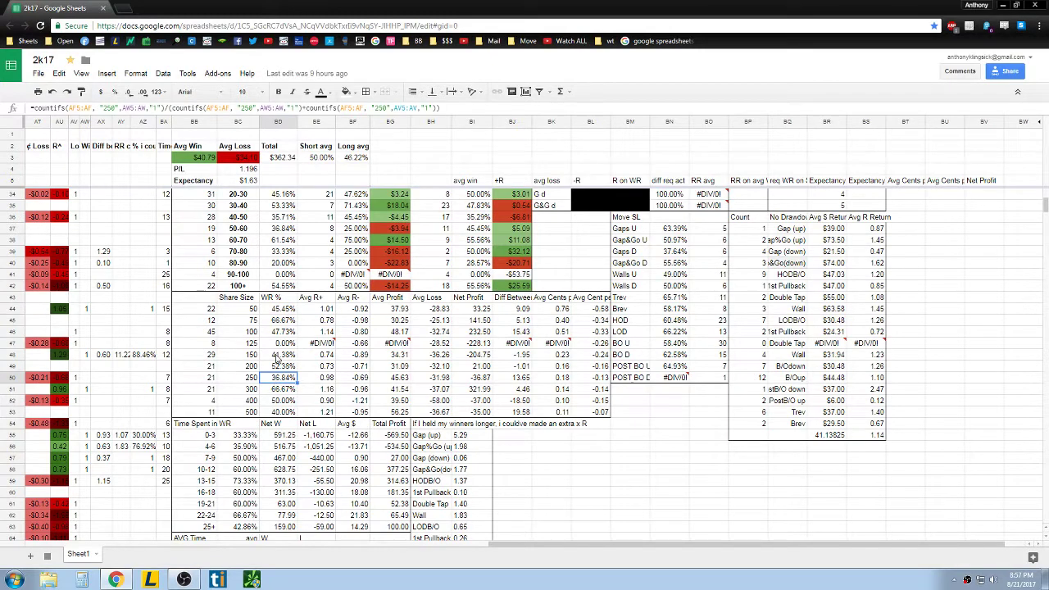
Step: Review share sizes 50 to 500 and the WR % column's win-rate formulas
drag(244, 309, 241, 412)
click(235, 387)
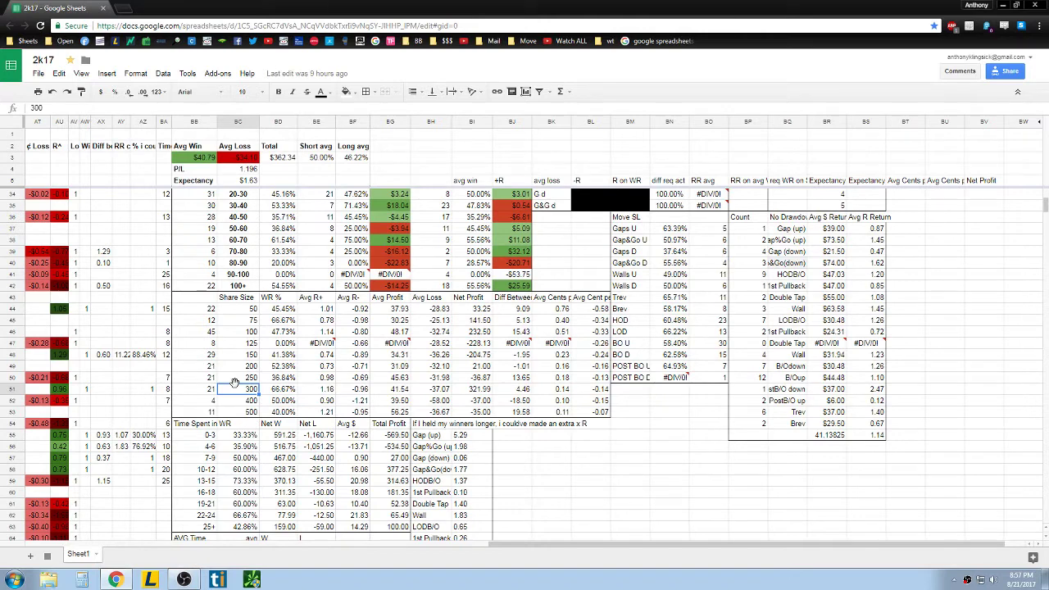
click(283, 378)
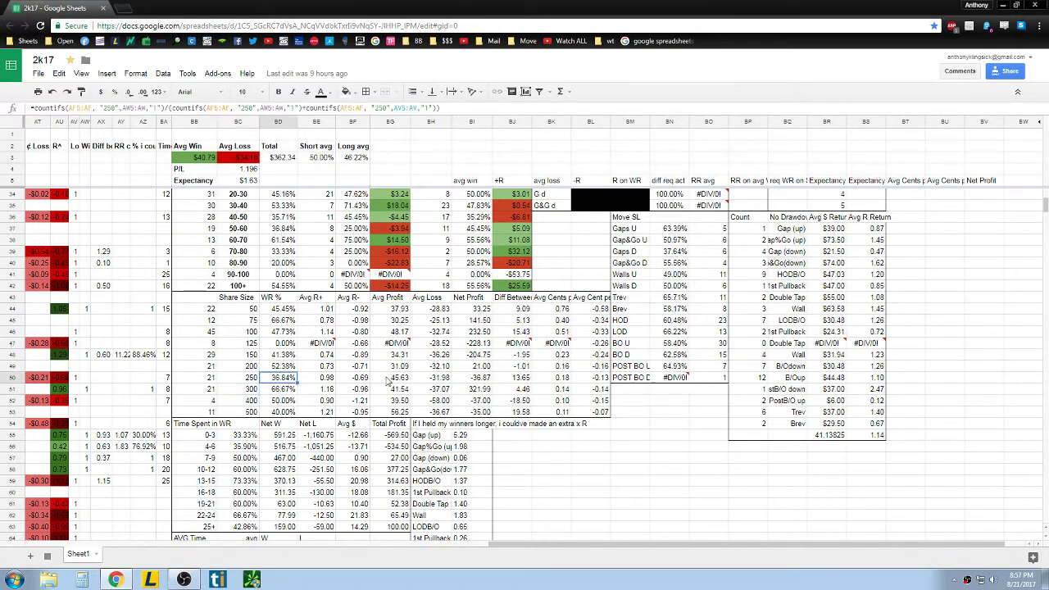
drag(271, 311, 285, 413)
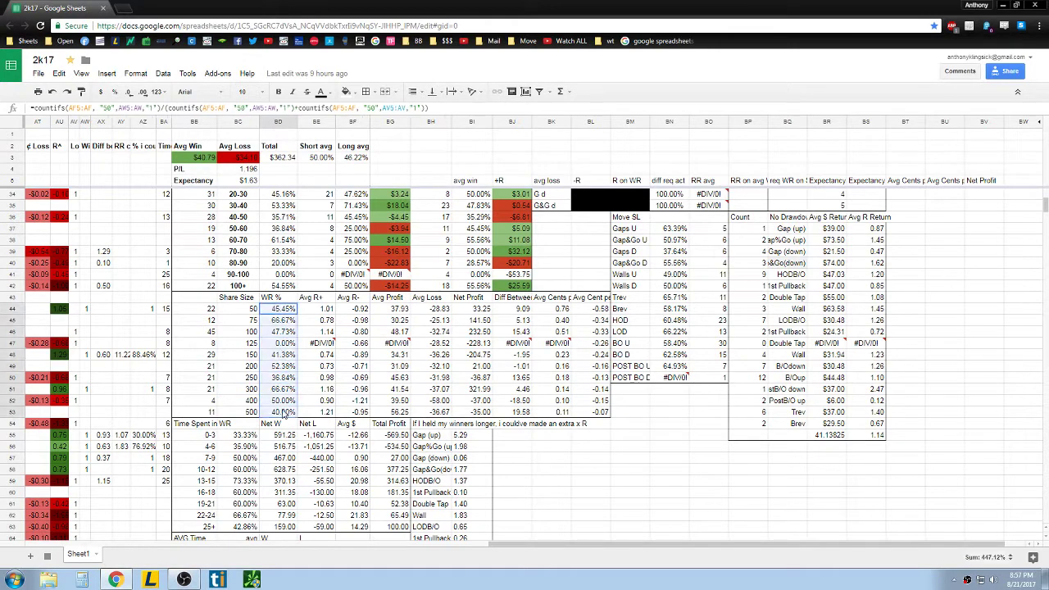
click(283, 414)
Step: Inspect the countif formulas behind each share size's trade count
scroll(550, 385, down, 3)
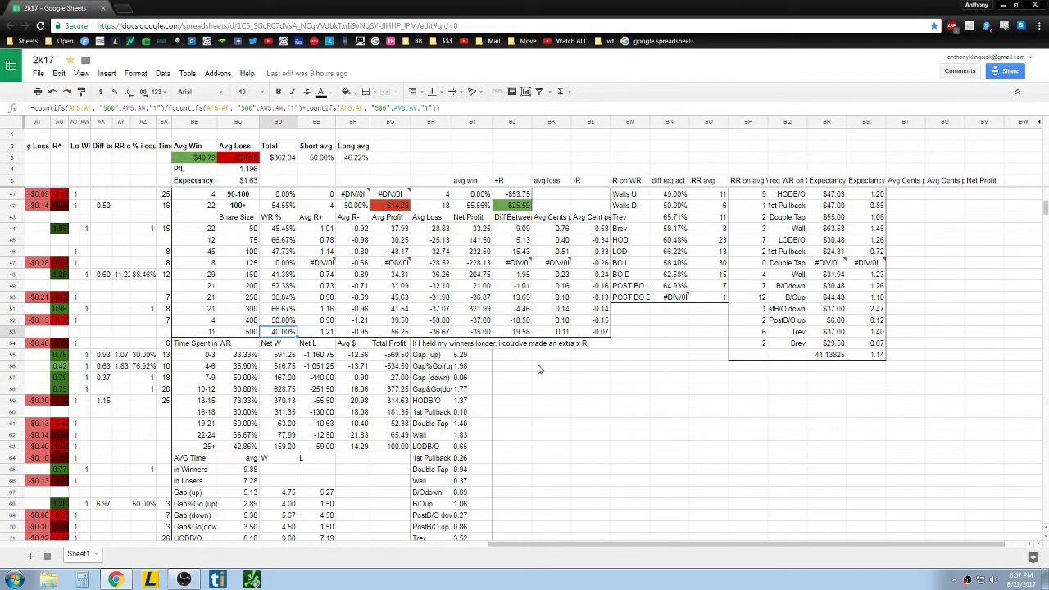
drag(205, 331, 194, 236)
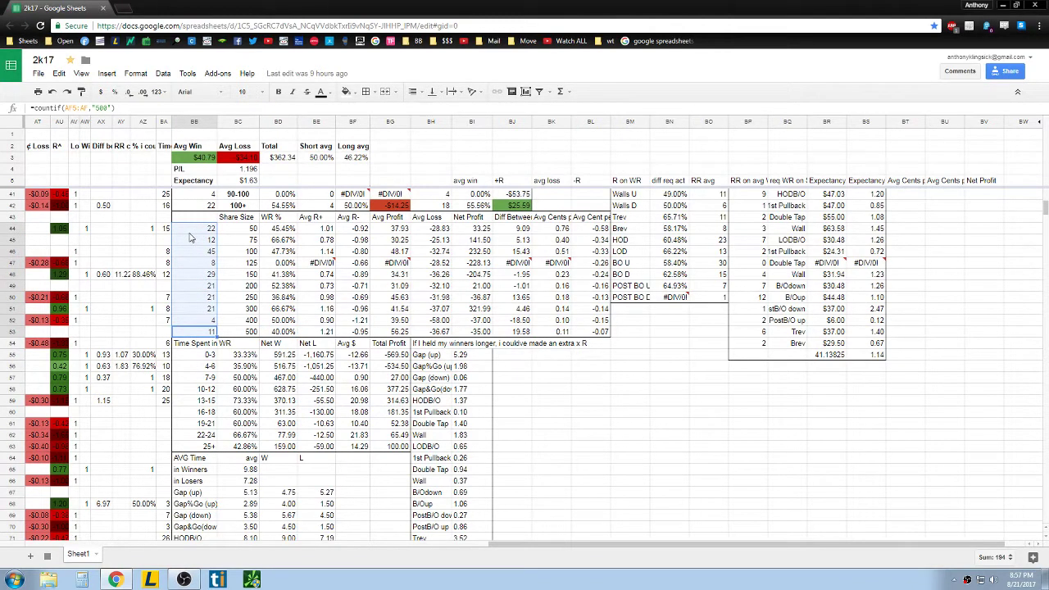
click(210, 230)
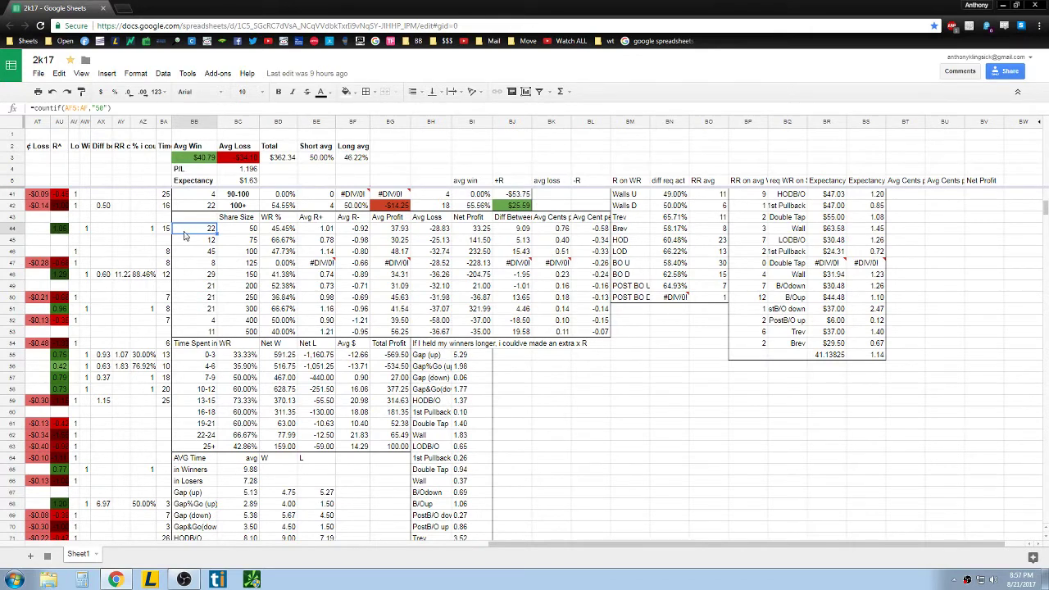
drag(196, 243, 197, 331)
click(590, 492)
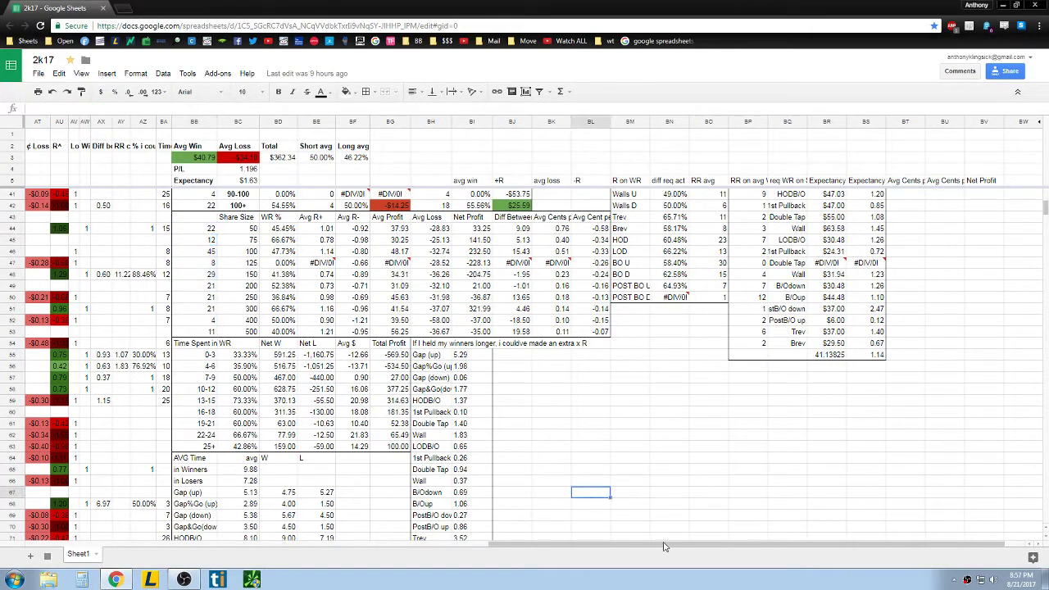
drag(211, 229, 213, 331)
click(557, 389)
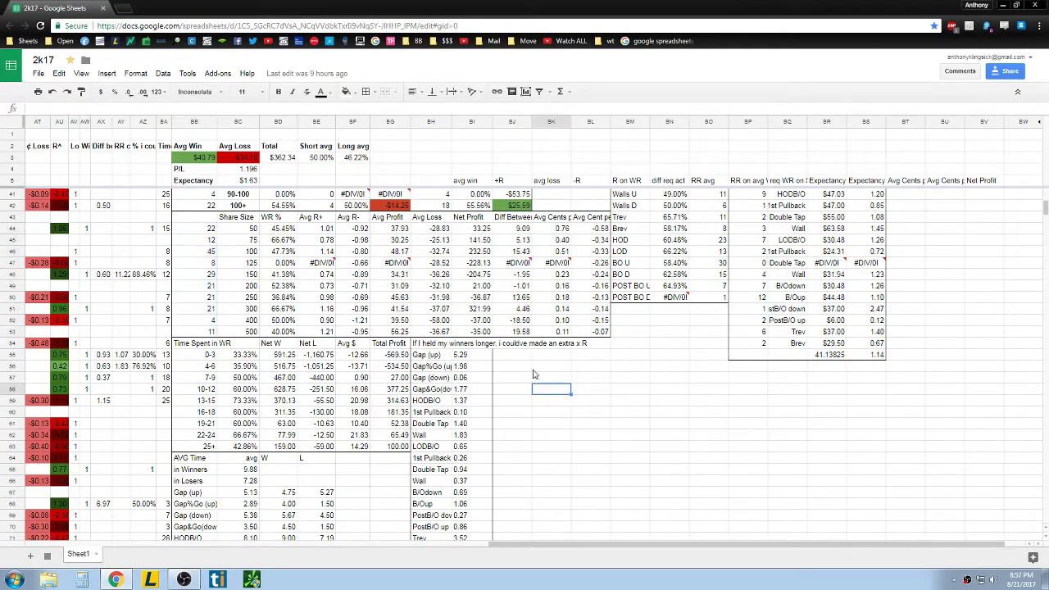
scroll(439, 345, down, 2)
scroll(439, 345, up, 1)
drag(536, 545, 6, 545)
Step: Review the time-in-trade table's ranges from 0-3 and 4-6 through 25+
scroll(494, 495, right, 10)
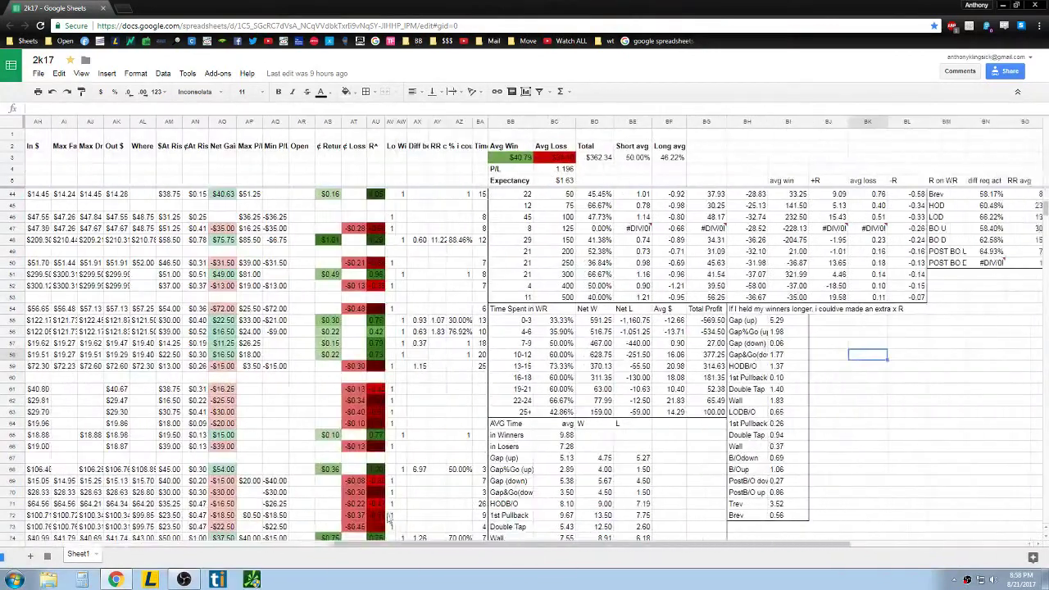
scroll(494, 494, right, 3)
scroll(489, 385, down, 3)
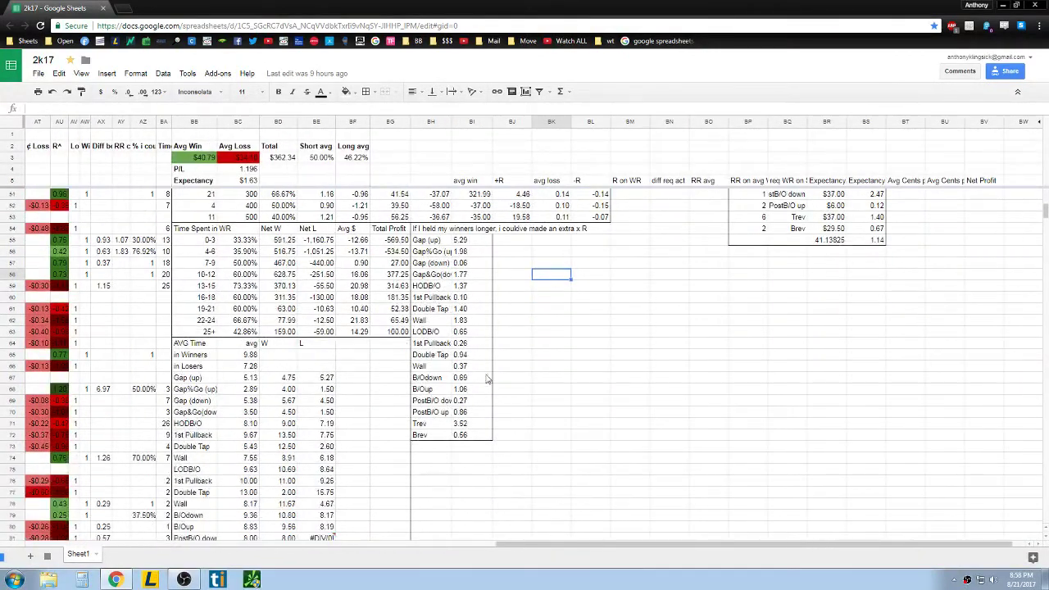
scroll(473, 319, down, 1)
scroll(367, 276, up, 4)
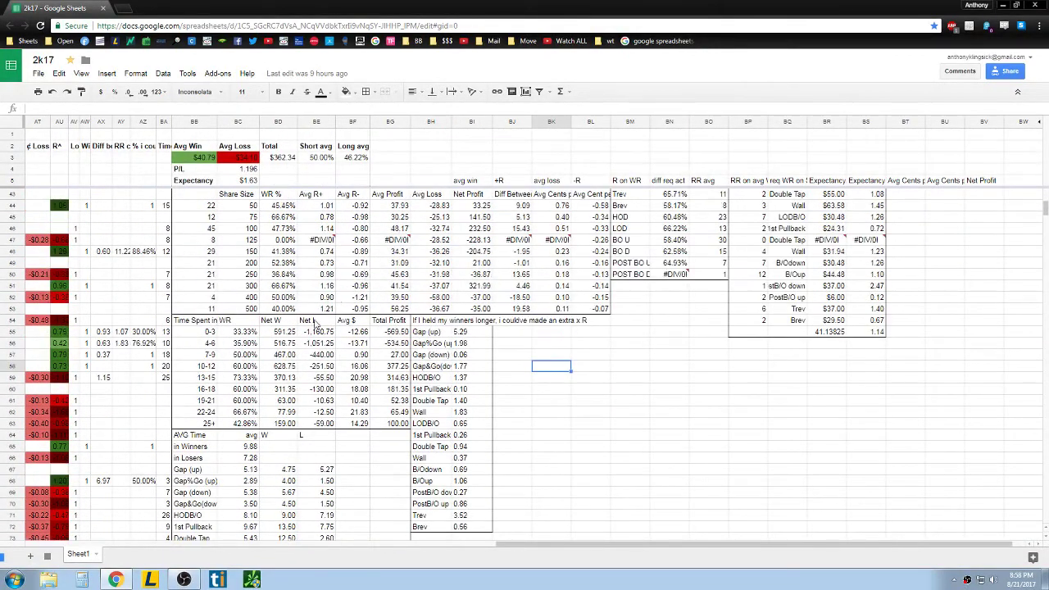
scroll(310, 328, down, 1)
drag(192, 297, 408, 407)
click(215, 322)
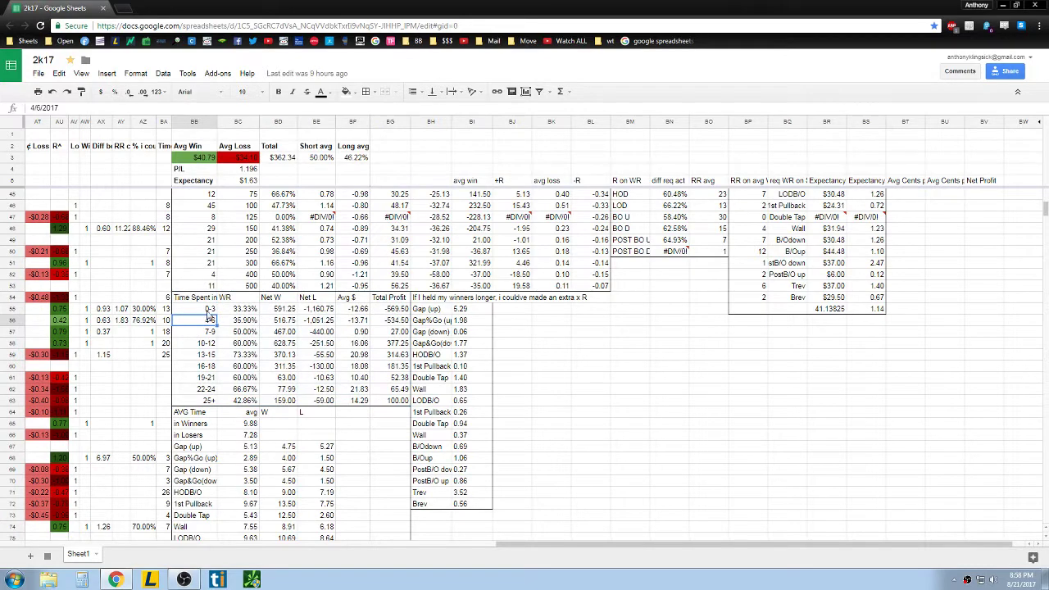
drag(207, 312, 395, 324)
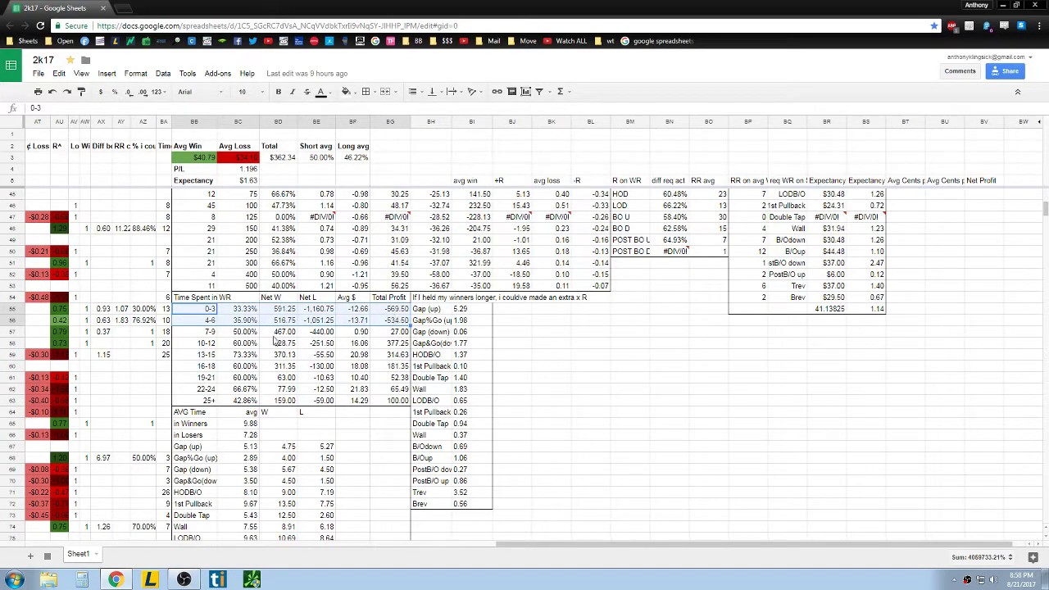
drag(207, 324, 393, 402)
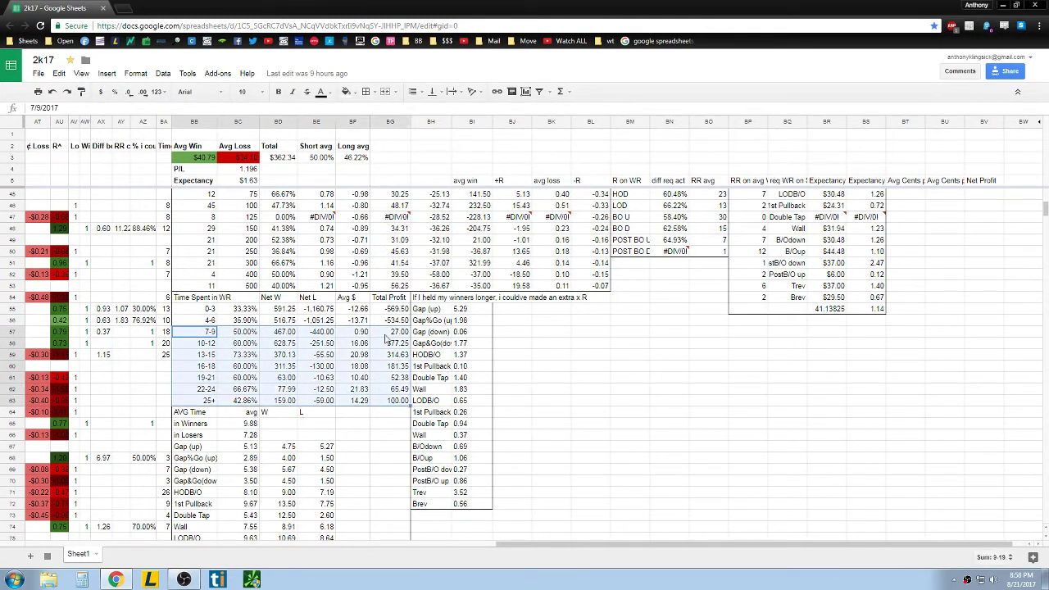
drag(205, 311, 390, 326)
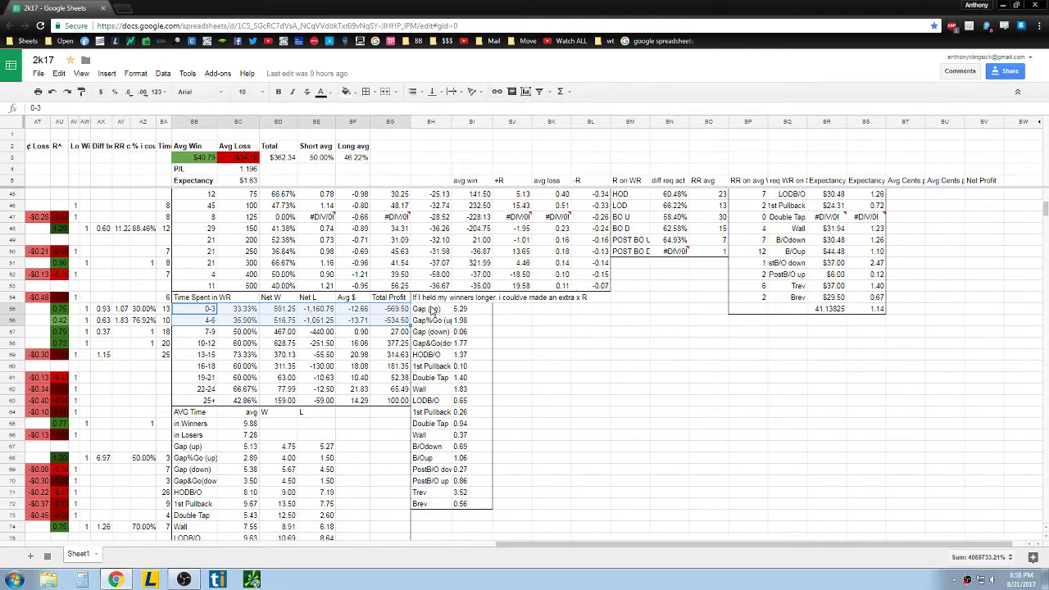
Step: Inspect the held-winners table heading and the formula behind the Gap (up) value
click(427, 300)
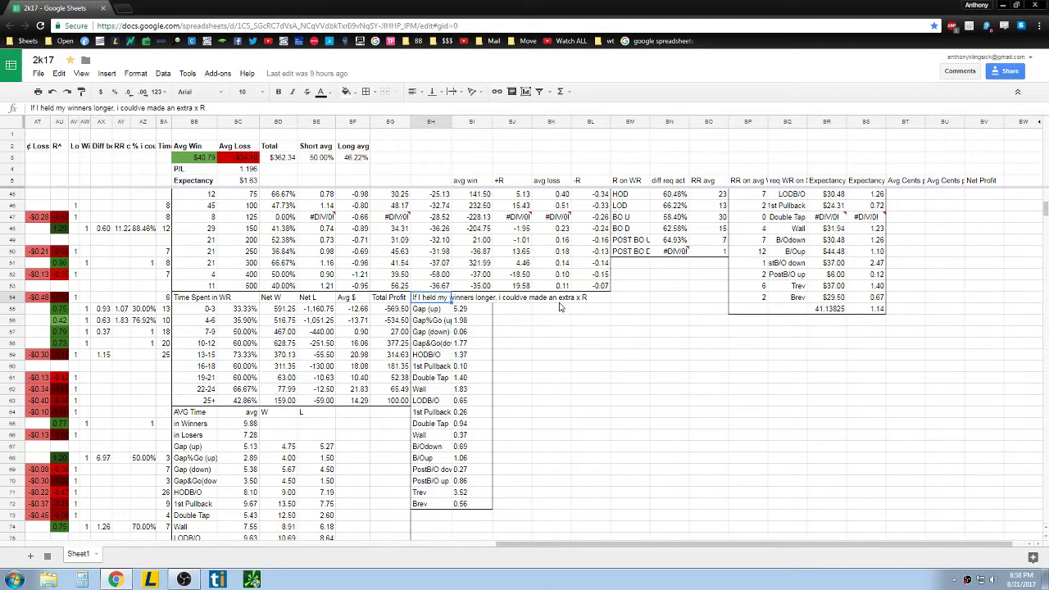
key(Down)
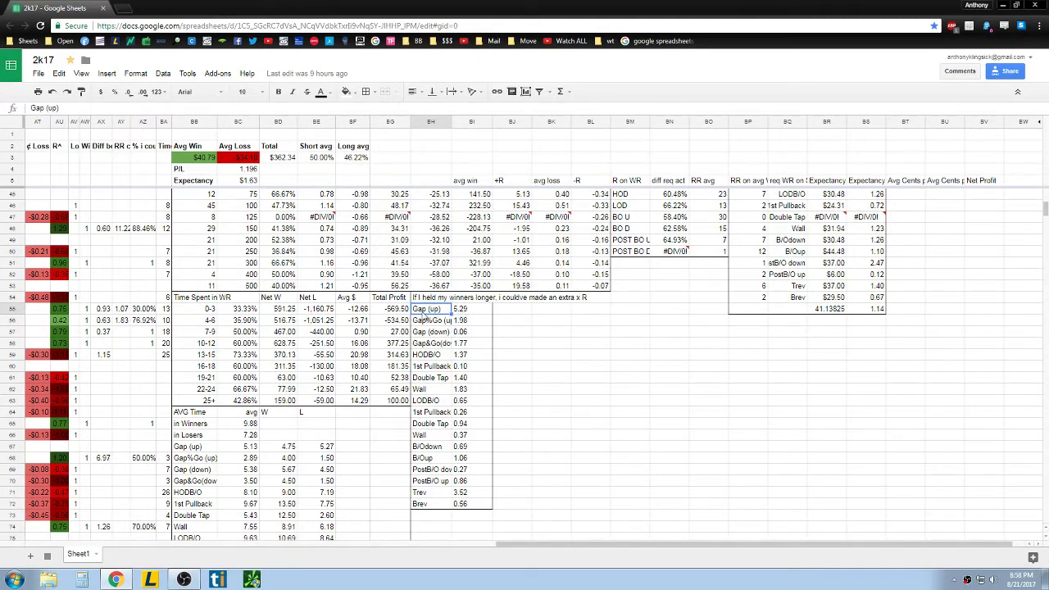
click(461, 310)
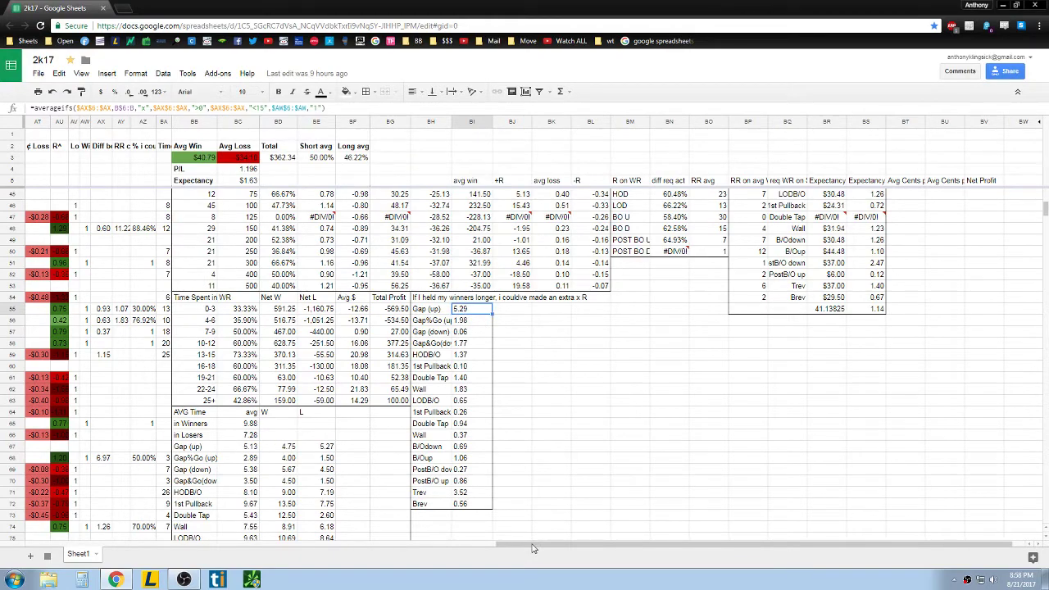
drag(531, 544, 194, 523)
scroll(194, 523, down, 3)
scroll(440, 299, up, 8)
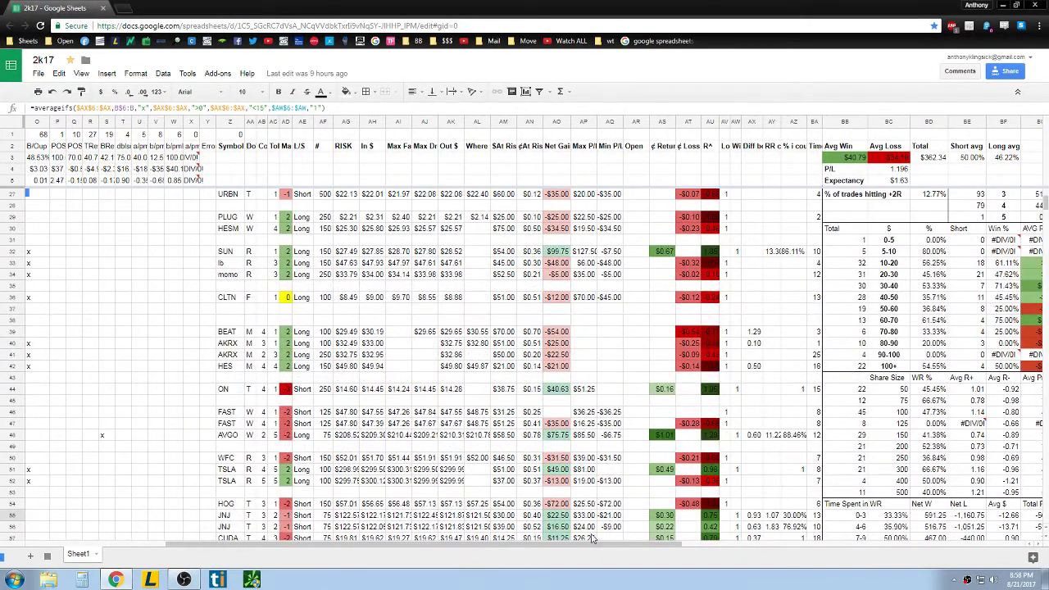
Step: Check the held-winners Gap%Go value 1.98 and Gap (down) value 0.06
drag(585, 546, 891, 531)
scroll(891, 531, right, 2)
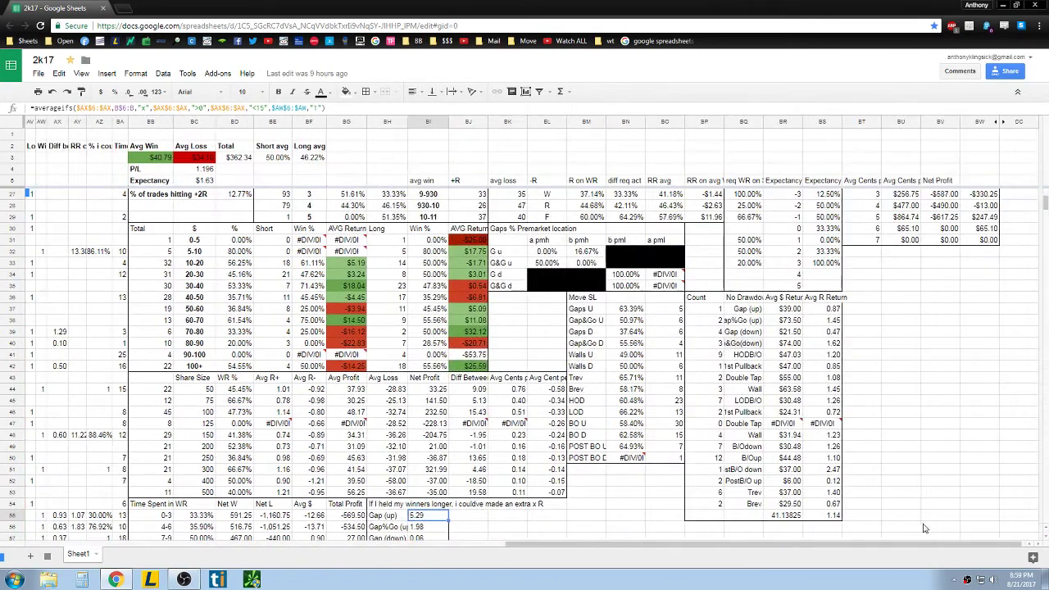
scroll(567, 332, down, 5)
scroll(567, 332, down, 3)
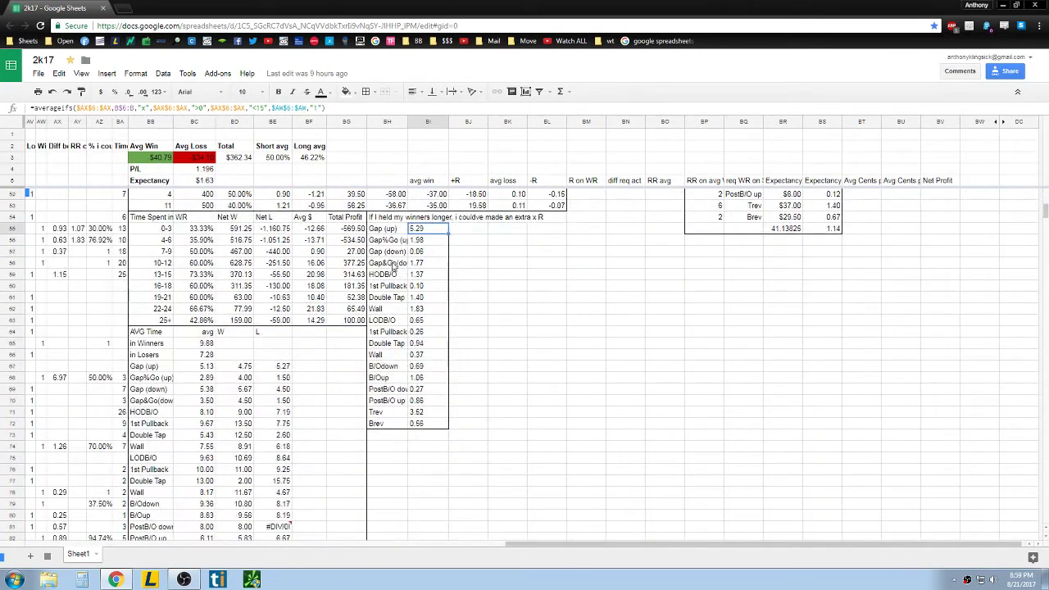
click(397, 243)
click(416, 244)
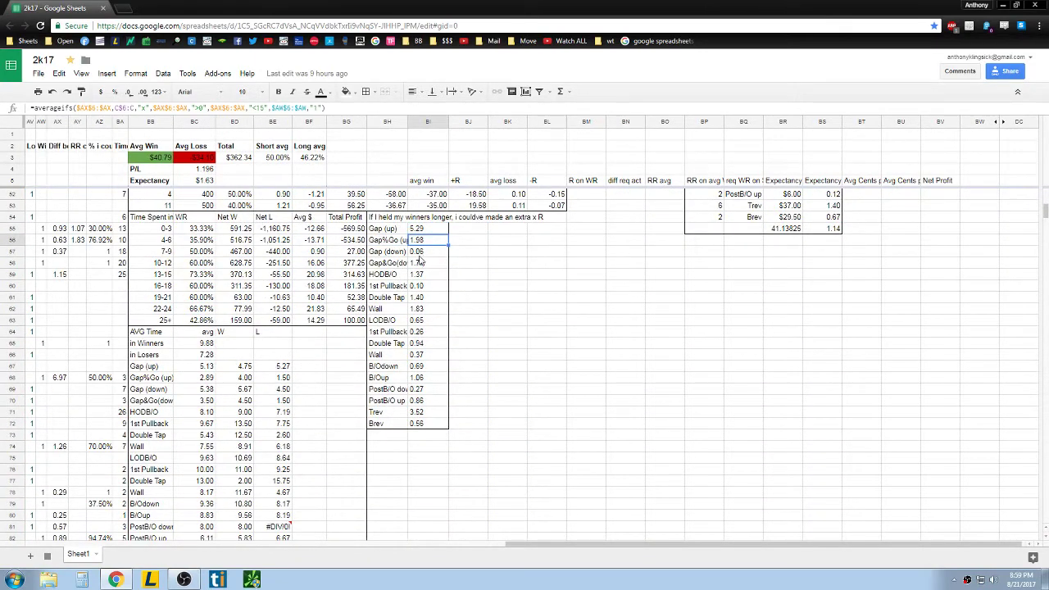
click(420, 252)
scroll(440, 348, up, 2)
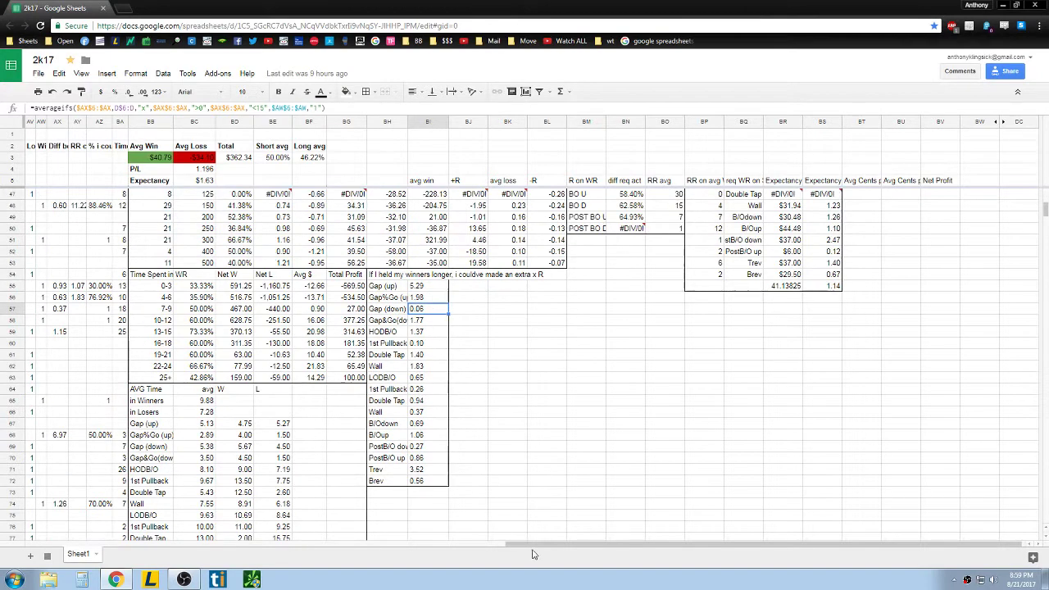
scroll(530, 550, left, 2)
scroll(531, 550, down, 1)
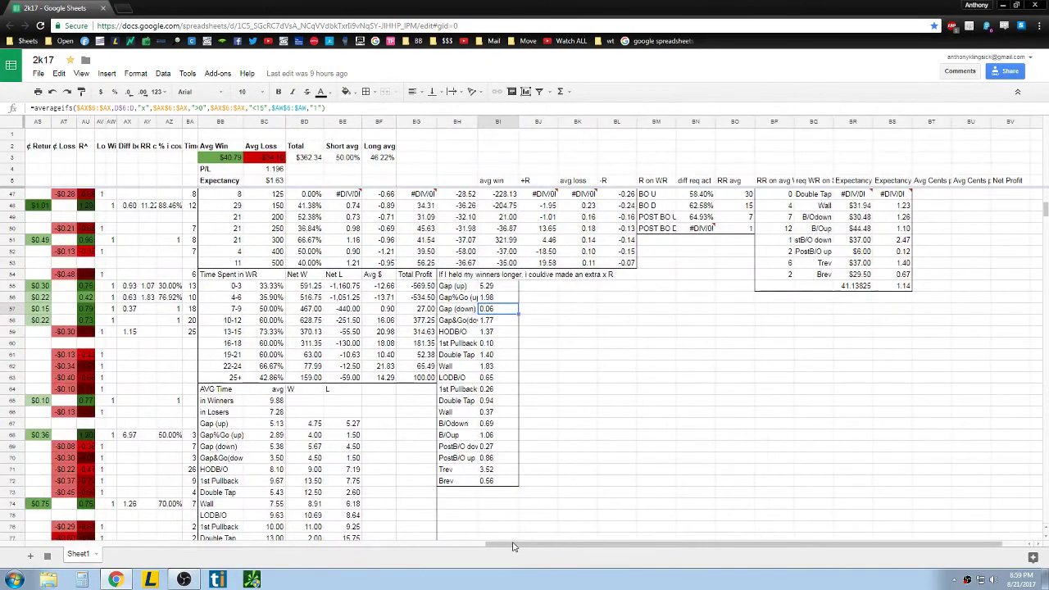
click(535, 324)
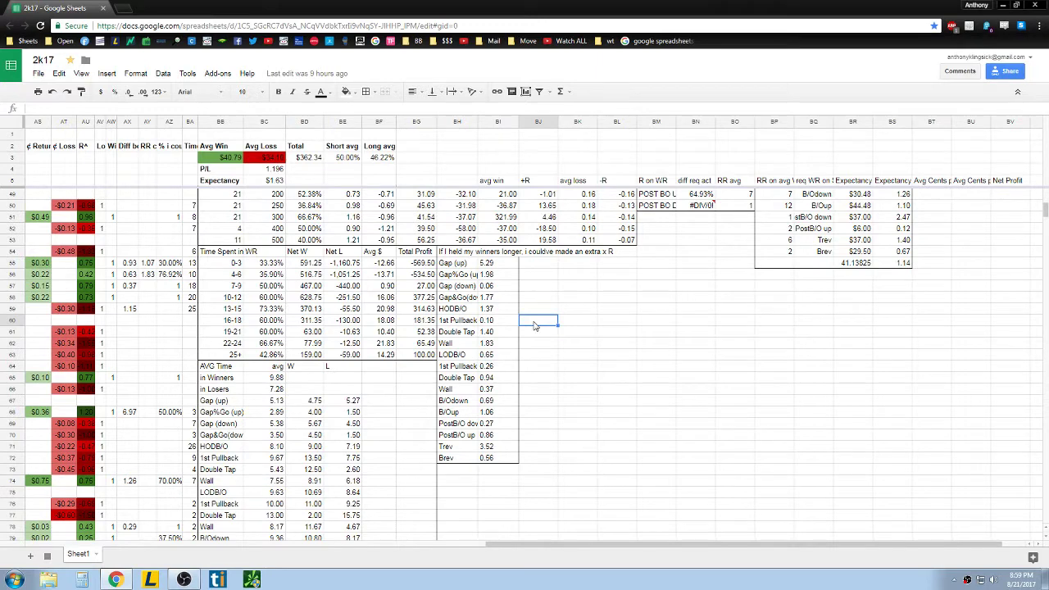
Step: Inspect the AVG Time table: 9.88 in winners, Gap (up) averageifs, and Gap%Go (up) winners 4.00 and losers
scroll(492, 319, down, 2)
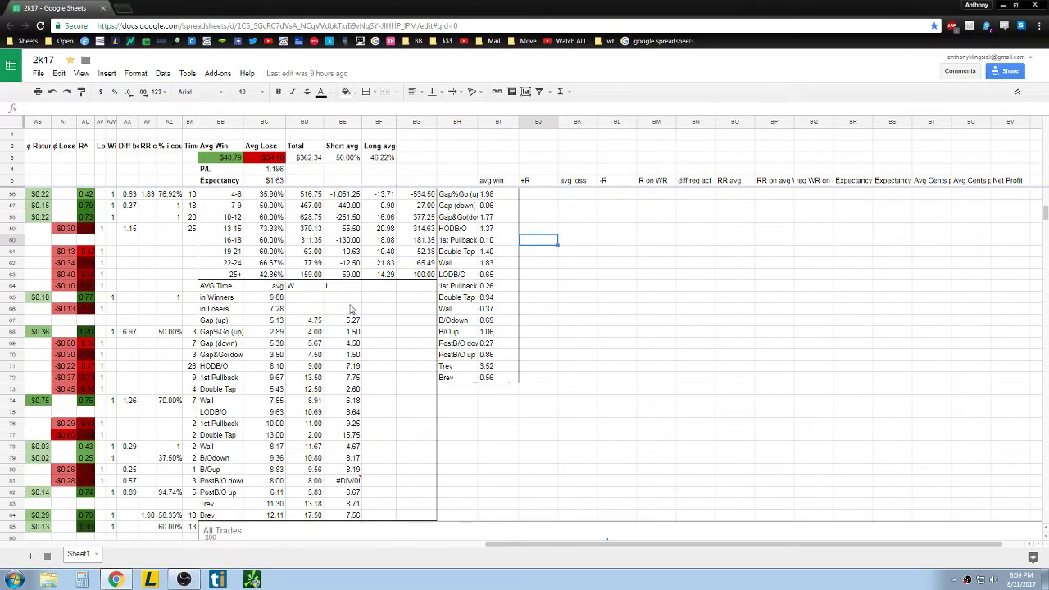
scroll(344, 308, down, 1)
scroll(278, 284, up, 1)
click(229, 299)
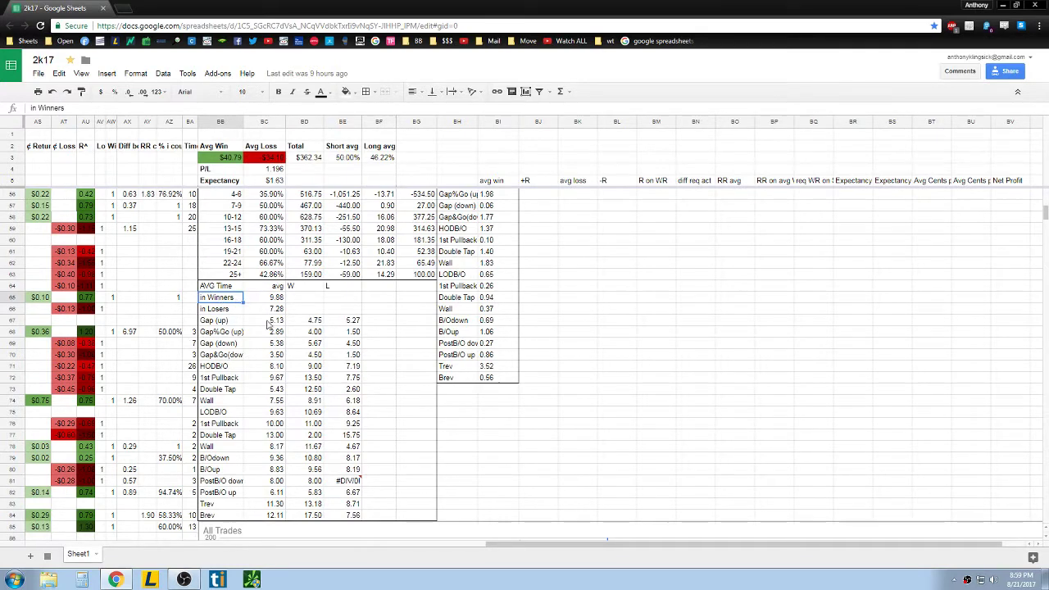
click(269, 300)
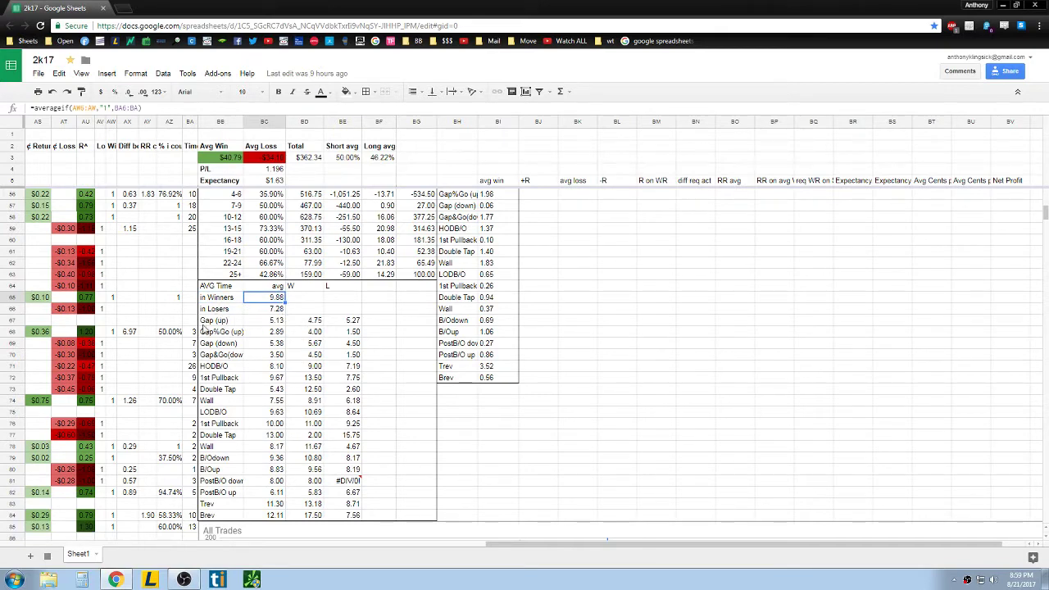
click(206, 325)
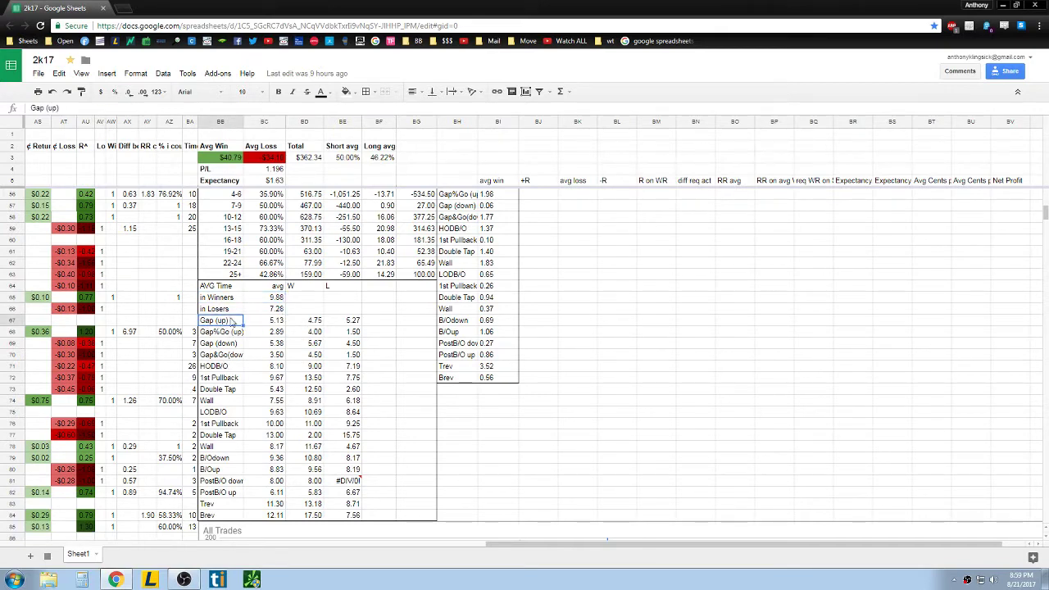
click(302, 323)
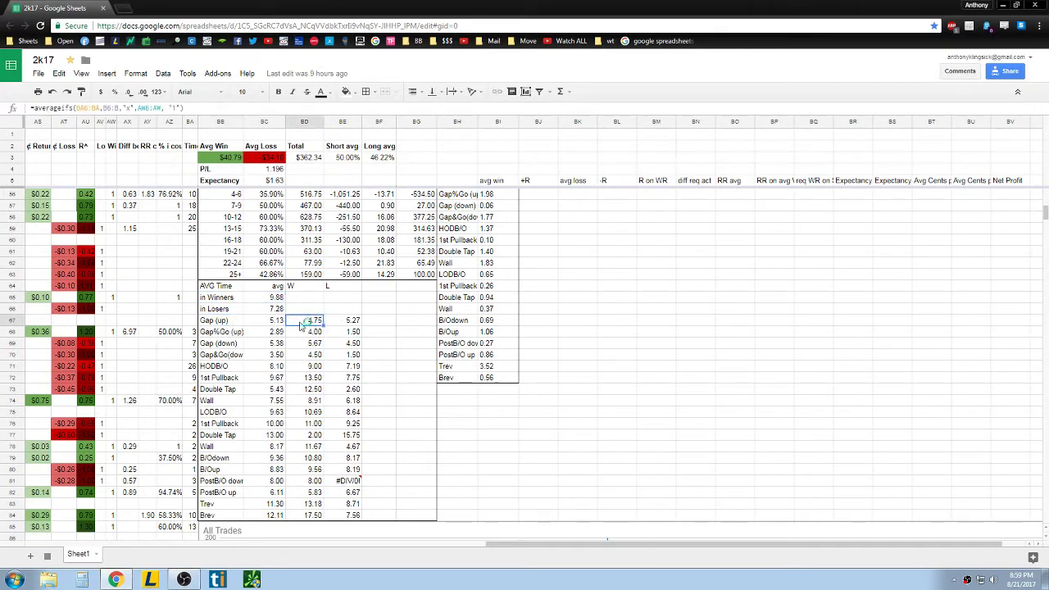
click(226, 335)
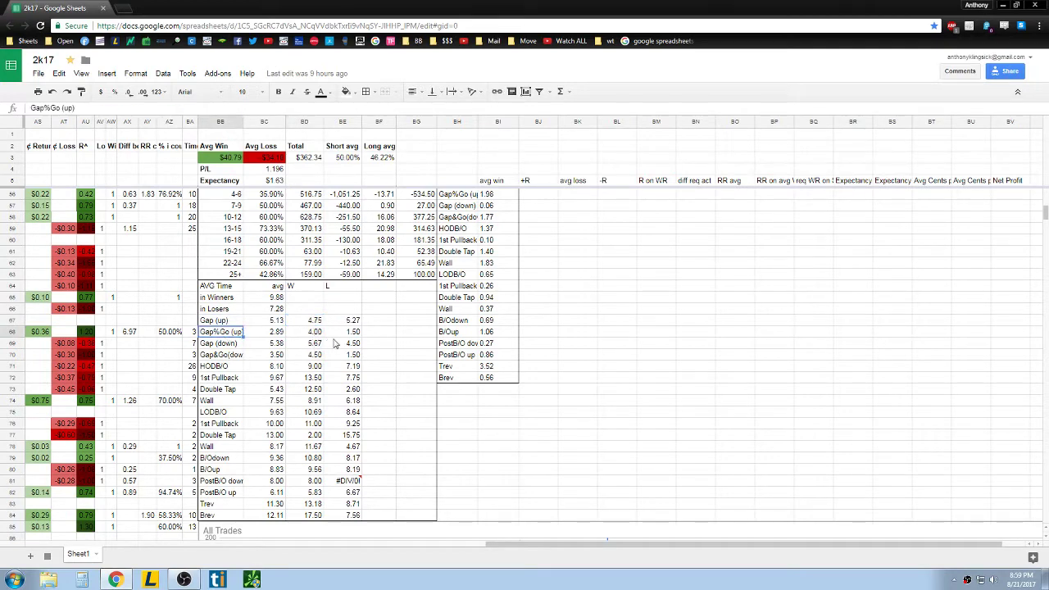
click(341, 332)
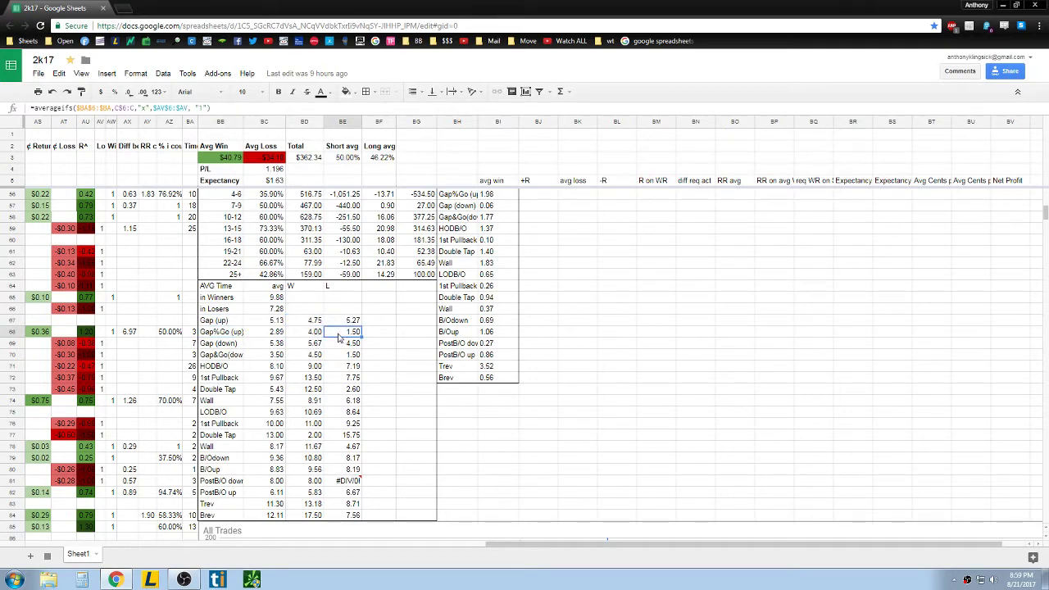
key(Left)
key(Left)
key(Left)
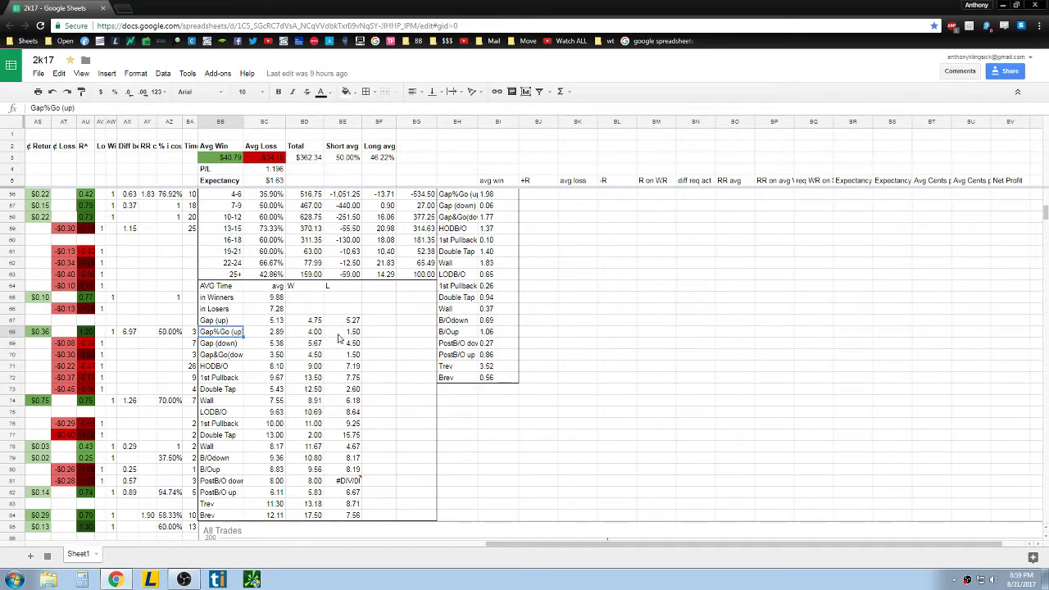
click(344, 335)
click(317, 337)
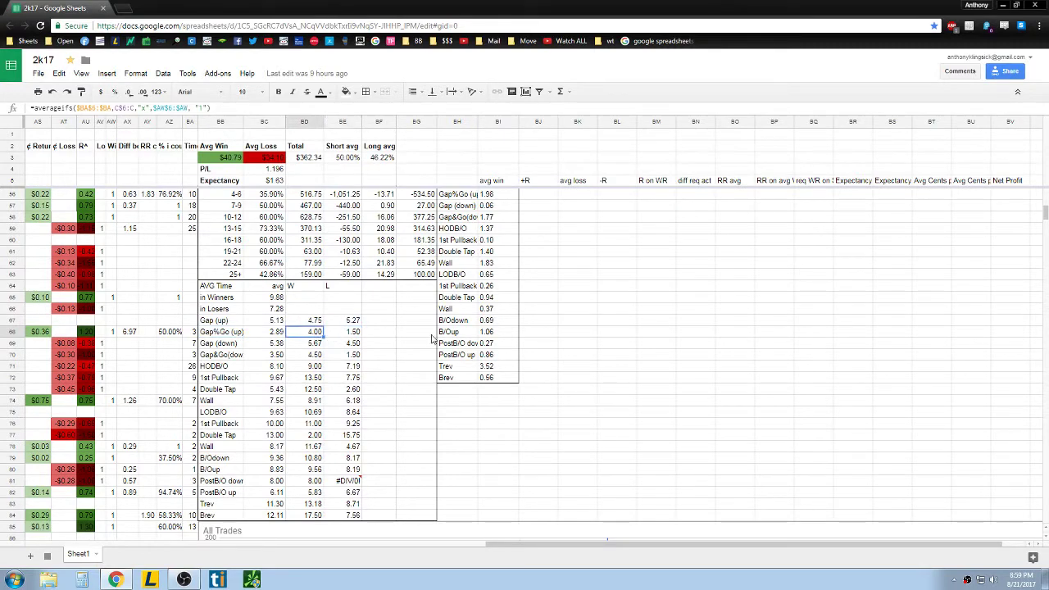
Step: Revisit the Max Favorable and Max Drawdown column headings
scroll(423, 344, down, 2)
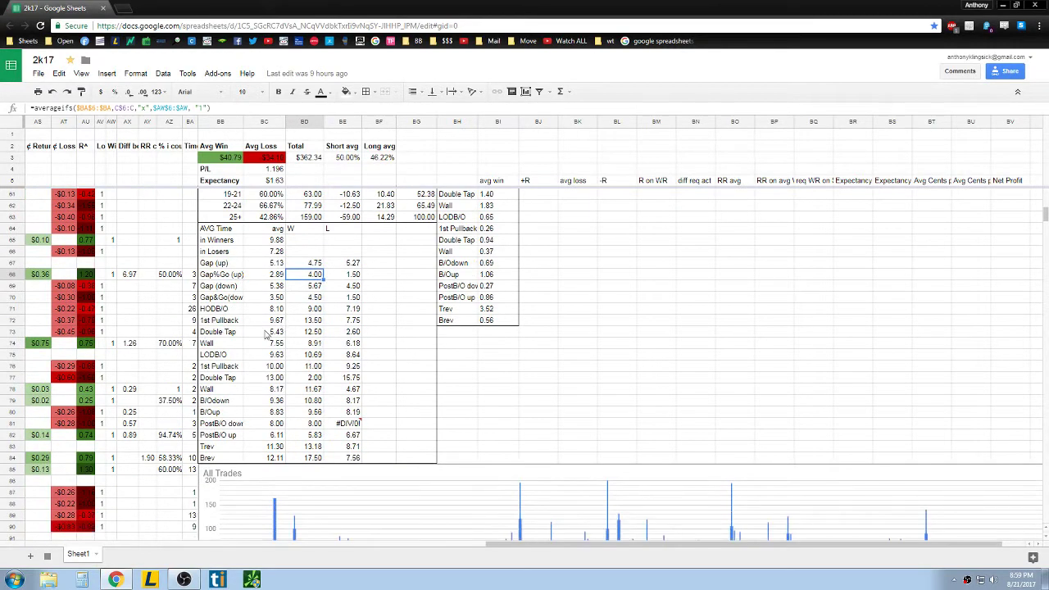
scroll(350, 336, down, 3)
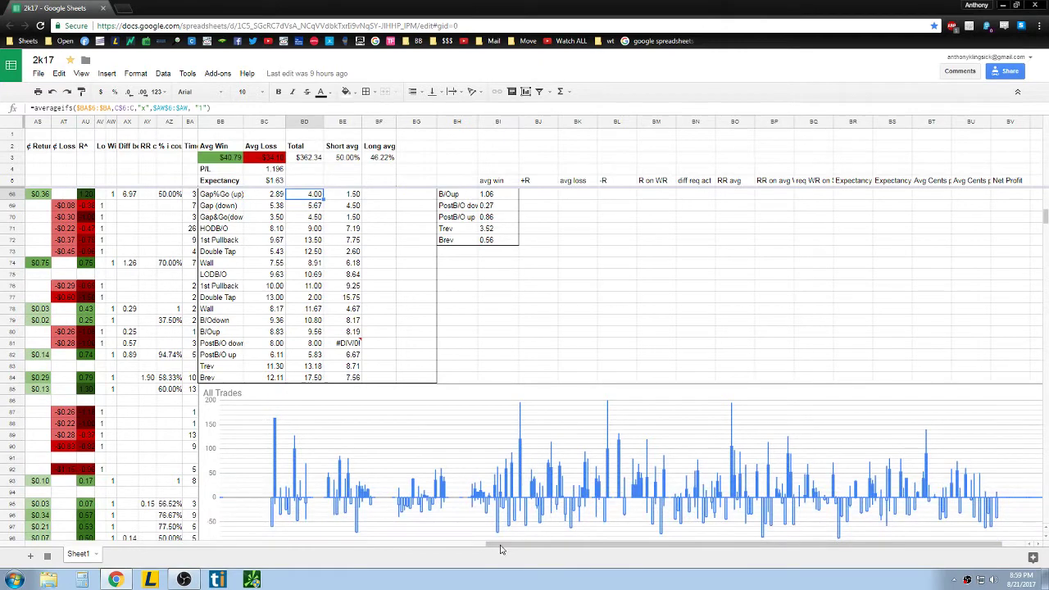
scroll(532, 549, right, 2)
scroll(560, 389, down, 3)
scroll(514, 294, up, 2)
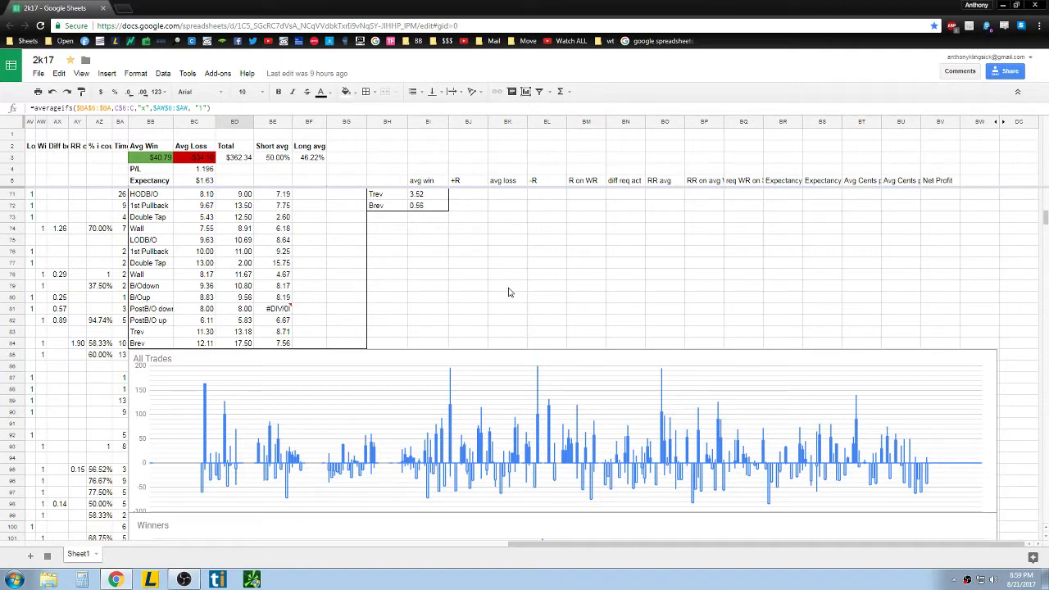
scroll(508, 292, down, 2)
scroll(529, 548, left, 10)
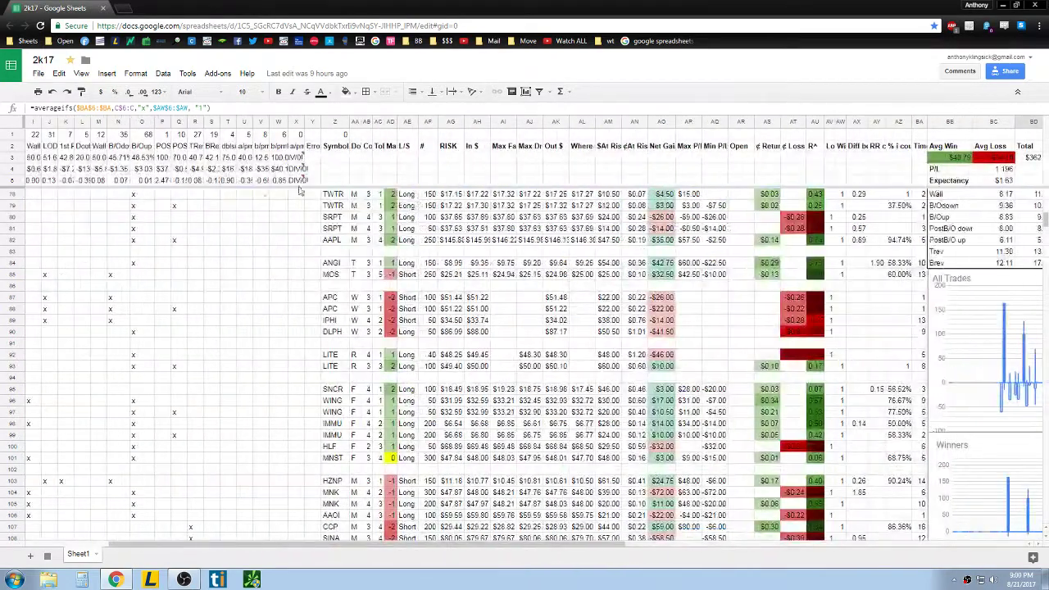
click(532, 150)
click(511, 150)
click(534, 148)
scroll(596, 547, right, 10)
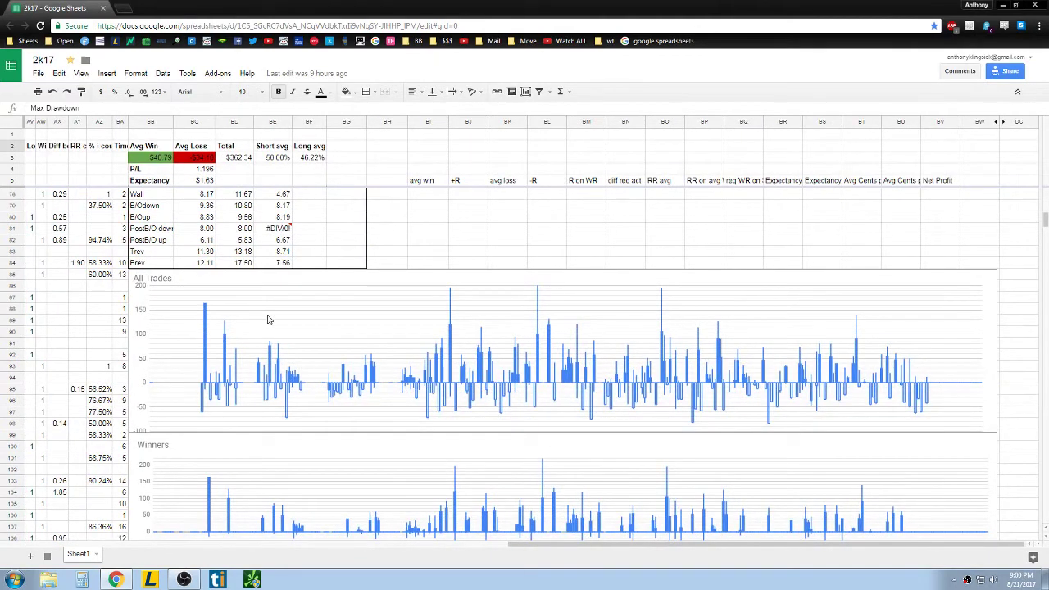
Step: Look through the All Trades chart's data settings in the chart editor, then close it
click(346, 311)
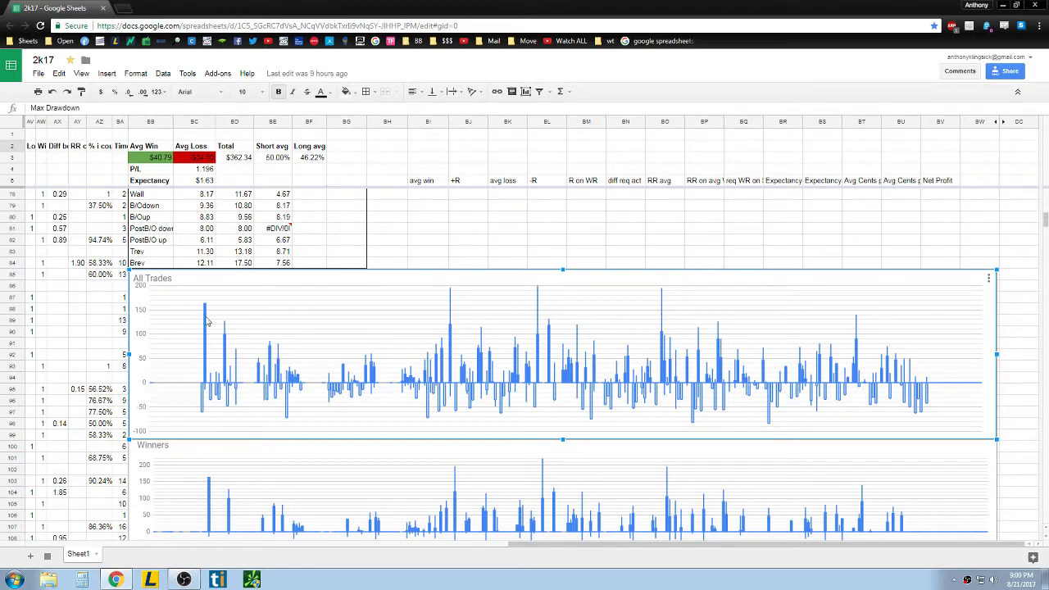
click(988, 279)
click(928, 295)
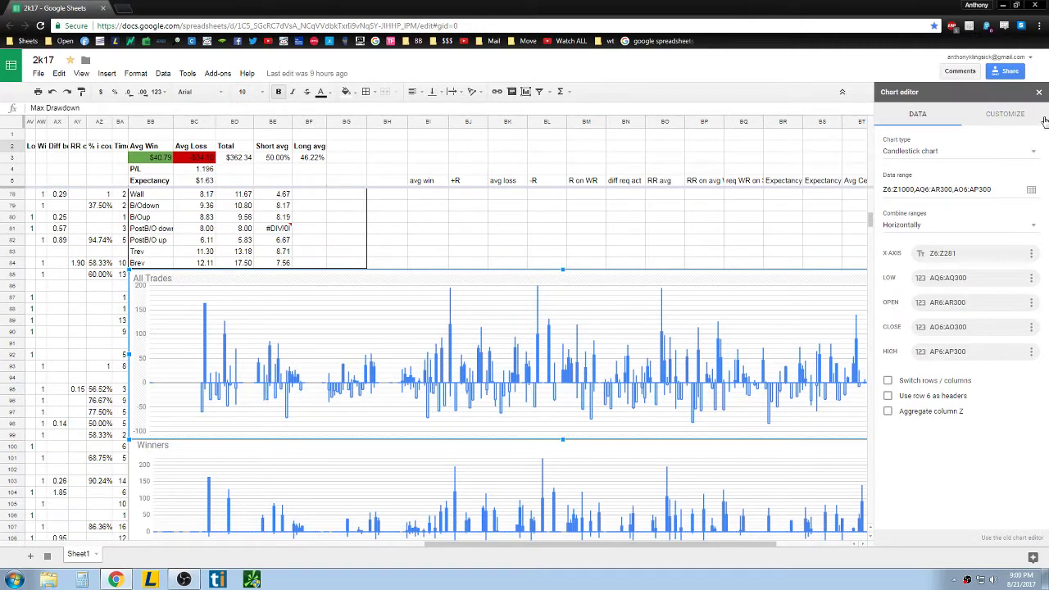
click(1038, 91)
Step: Scroll below the All Trades chart to bring the Winners, Losers and Top Reversals charts into view
scroll(144, 403, down, 1)
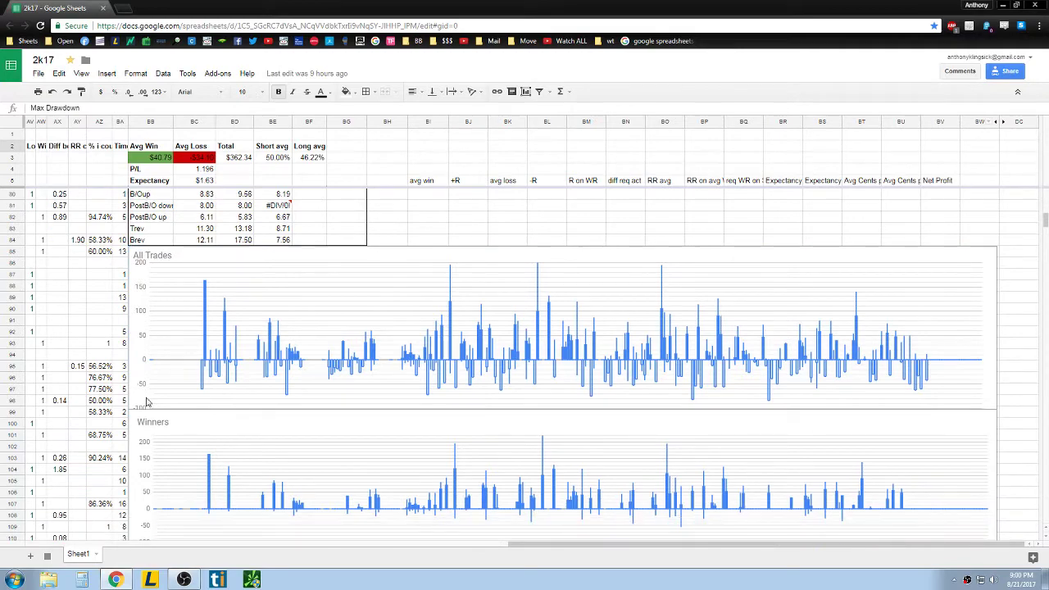
scroll(638, 330, down, 1)
scroll(575, 290, up, 1)
scroll(460, 310, down, 6)
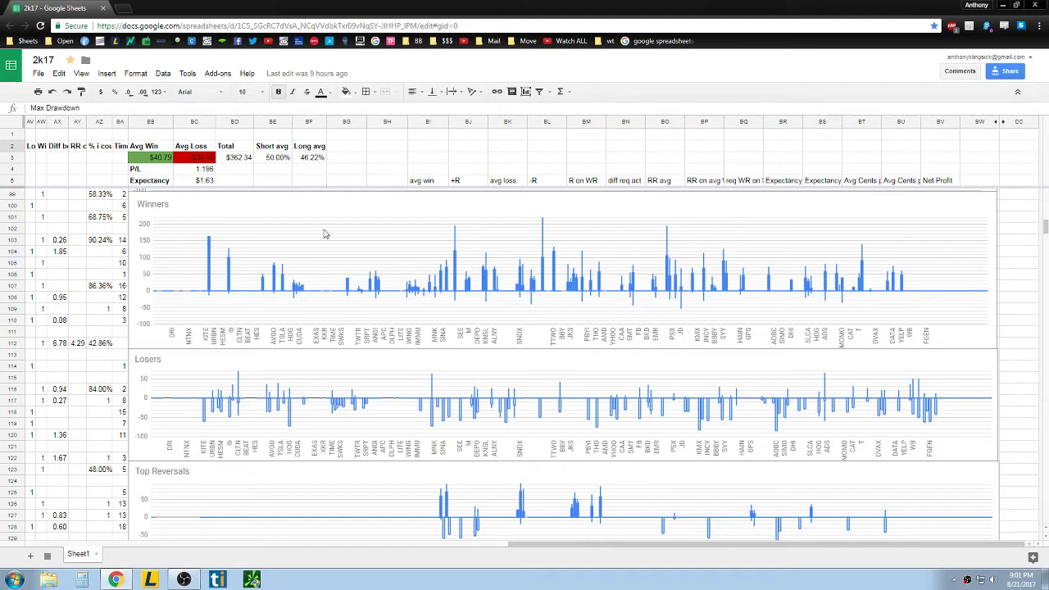
Step: Stretch the Winners chart slightly wider to the right
click(998, 229)
drag(998, 273, 1015, 271)
click(1016, 273)
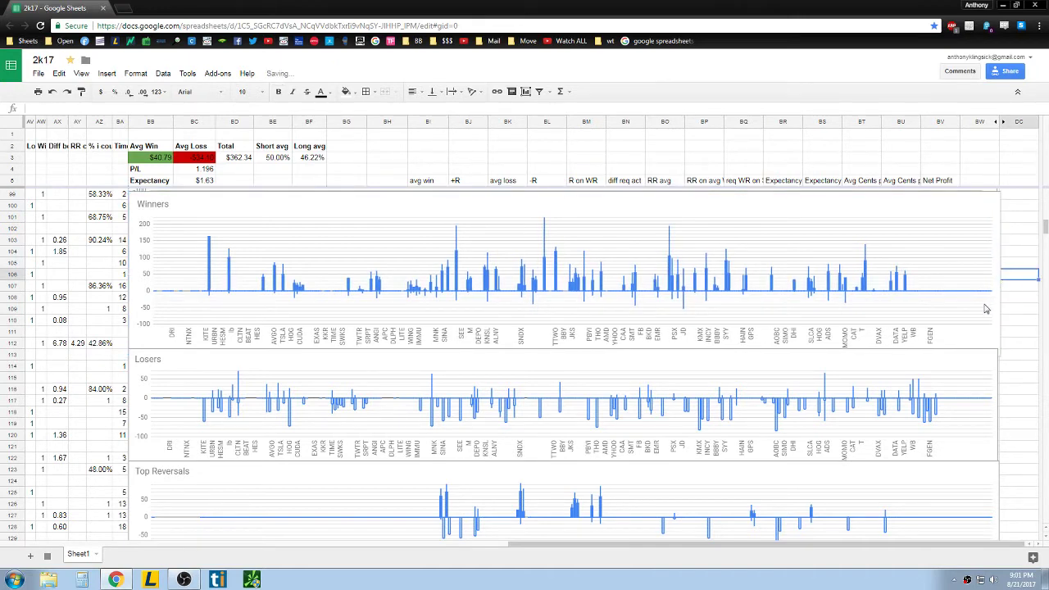
Step: Scroll through the per-setup charts down to Gaps and back
scroll(524, 318, down, 1)
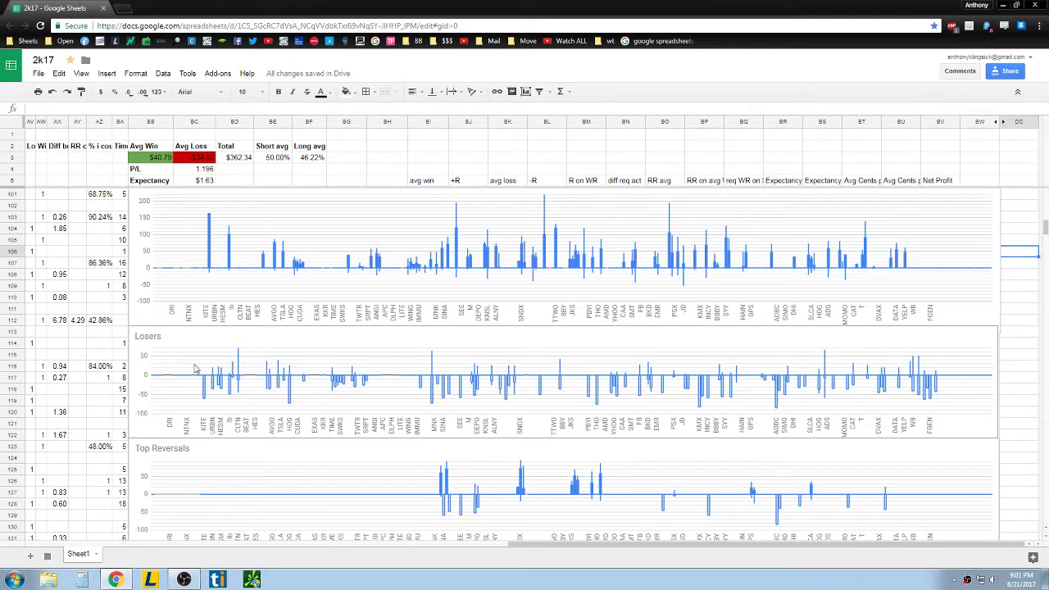
scroll(274, 405, down, 2)
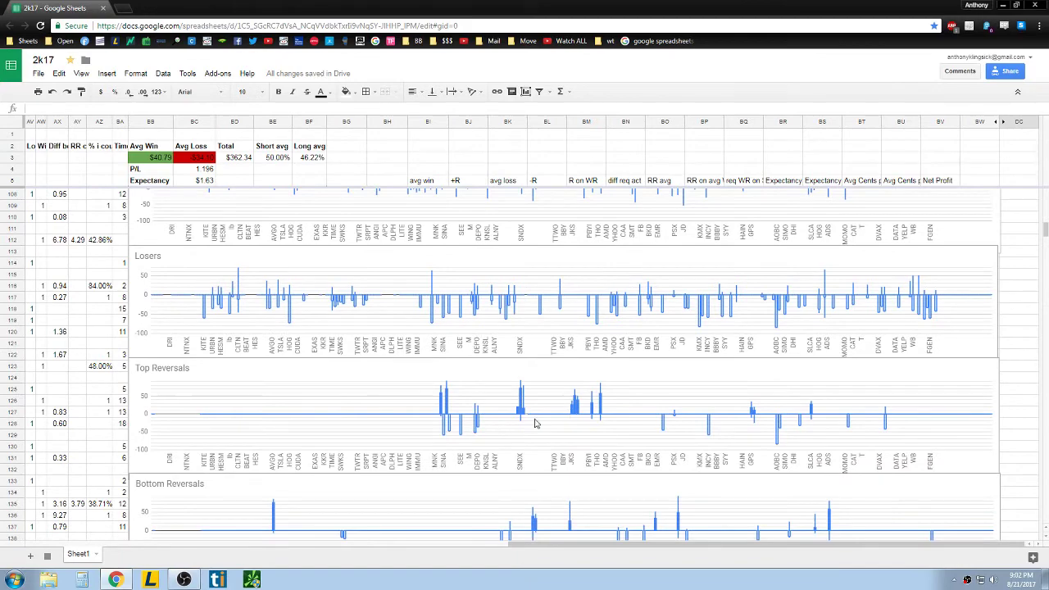
scroll(534, 423, down, 10)
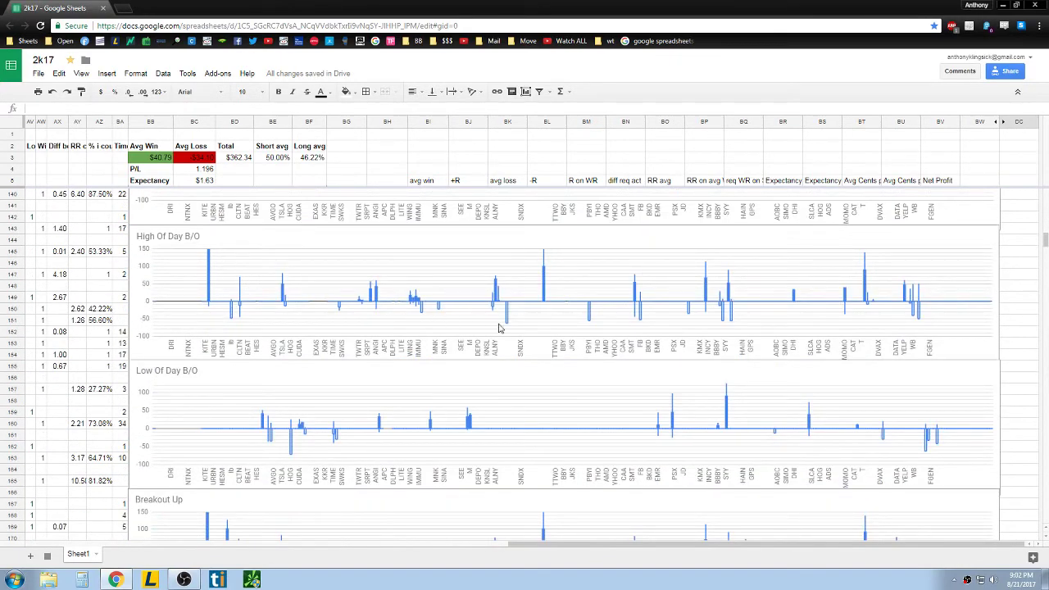
scroll(439, 336, down, 6)
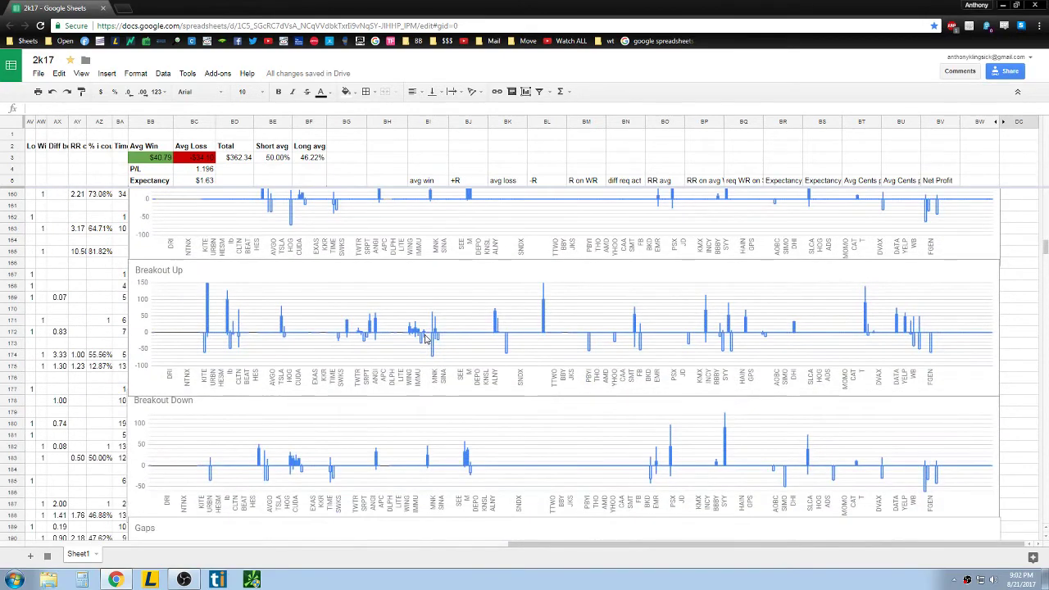
scroll(410, 338, down, 2)
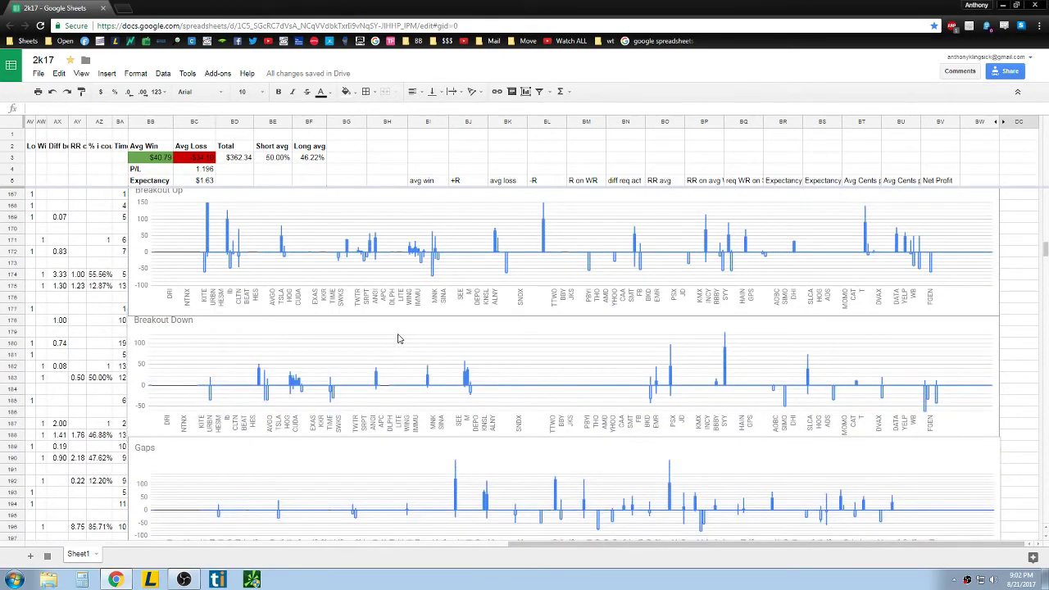
scroll(399, 339, down, 5)
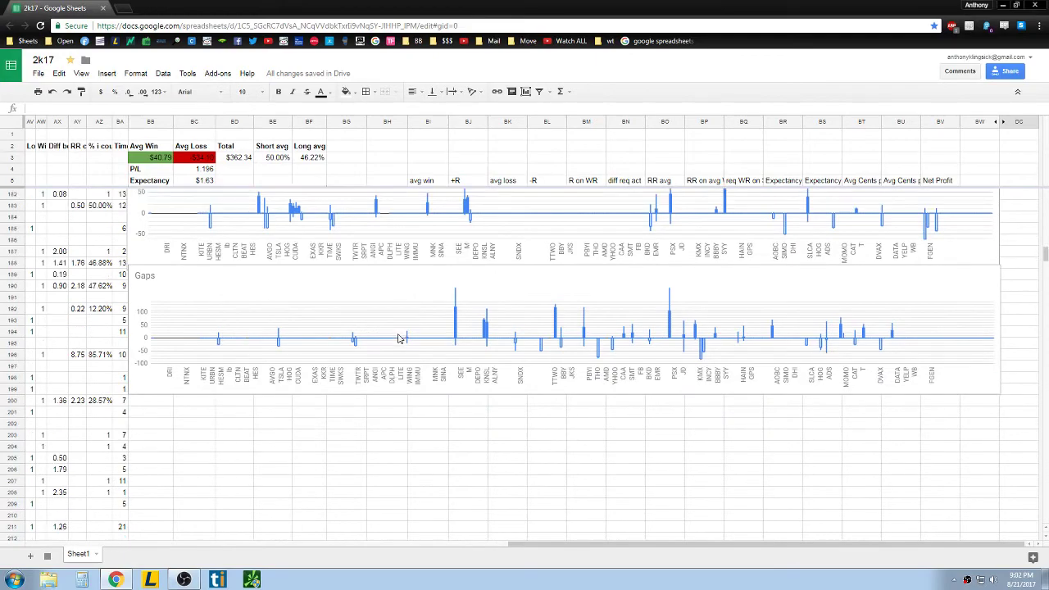
scroll(399, 339, up, 20)
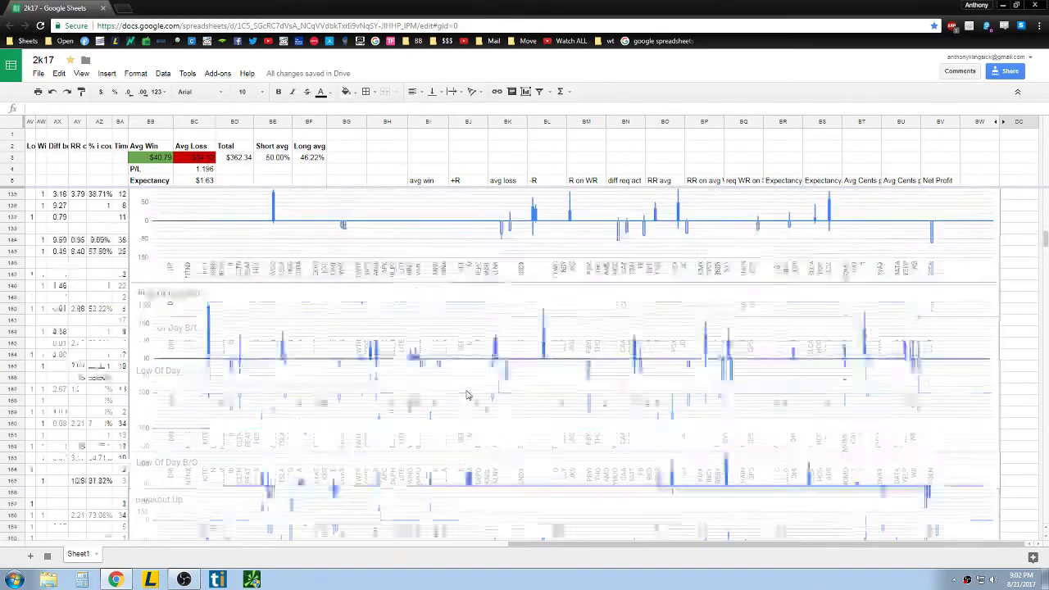
scroll(467, 395, up, 20)
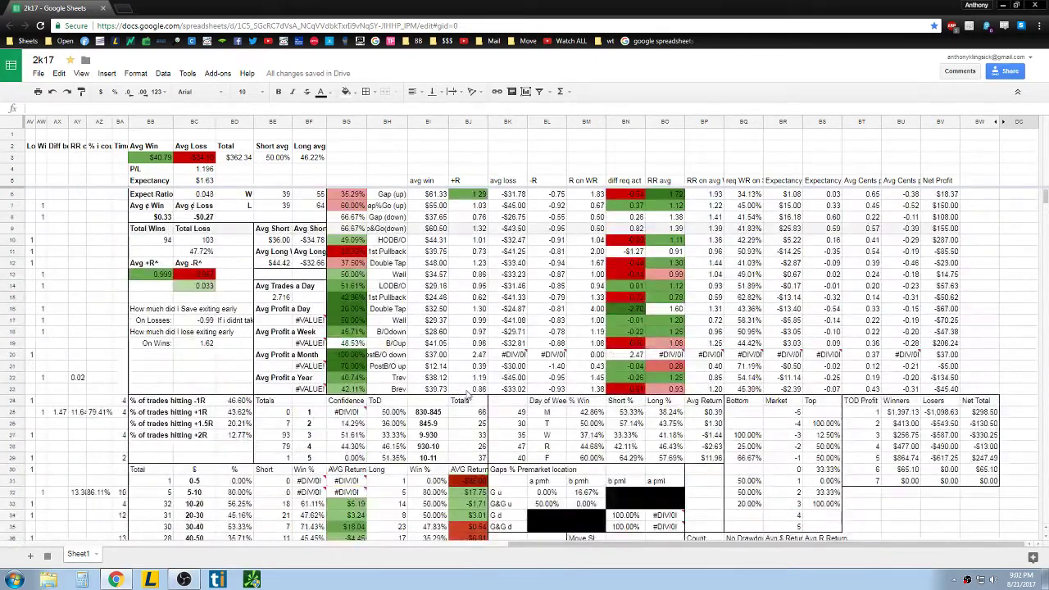
scroll(500, 398, down, 15)
Step: Inspect the data ranges behind the All Trades and High Of Day B/O charts
click(872, 367)
click(991, 336)
click(881, 314)
scroll(906, 369, down, 14)
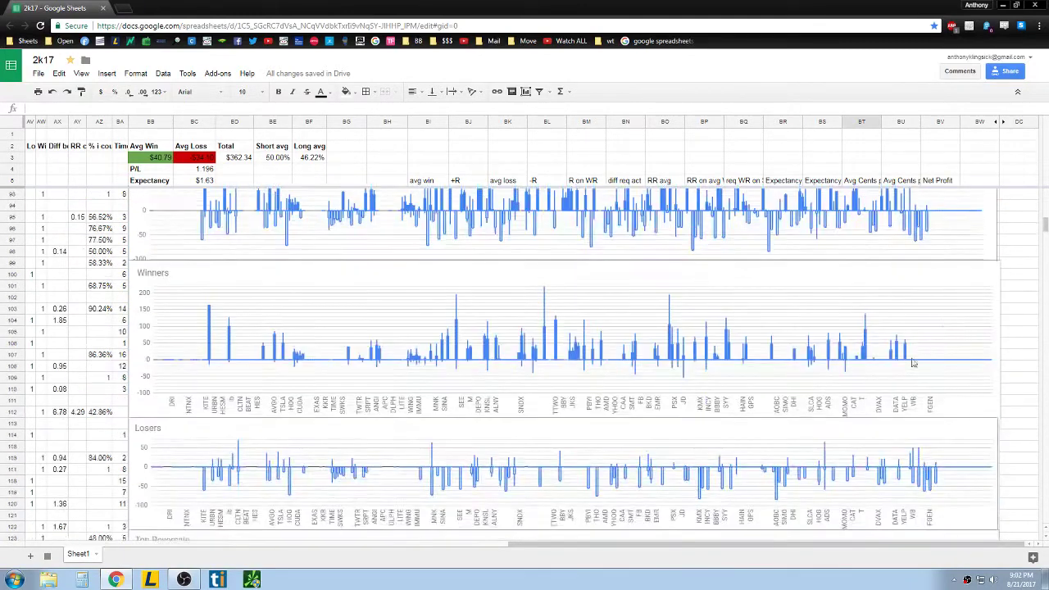
scroll(875, 405, down, 3)
click(974, 392)
click(990, 372)
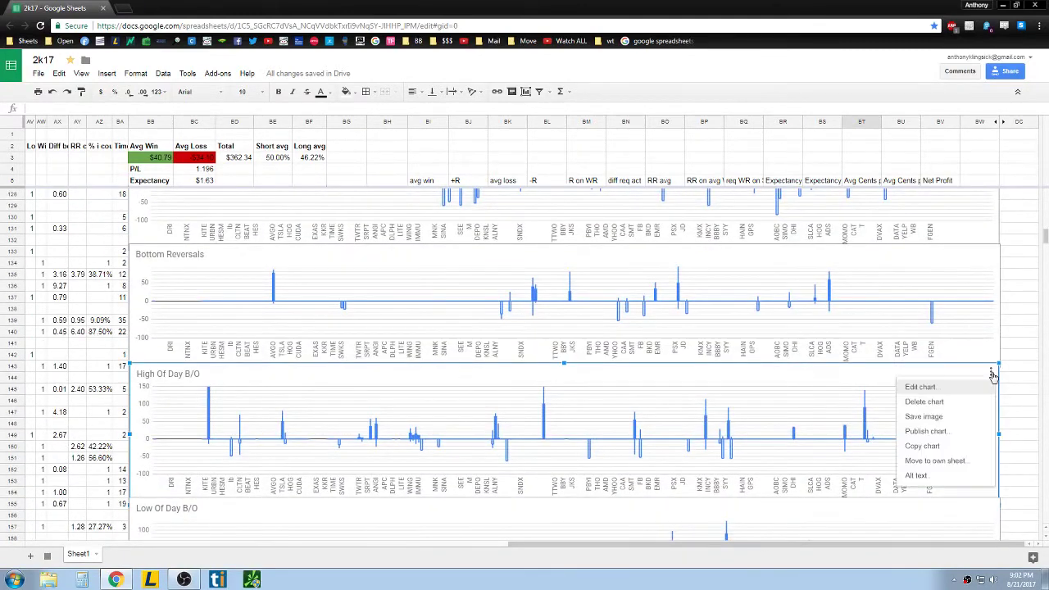
click(920, 387)
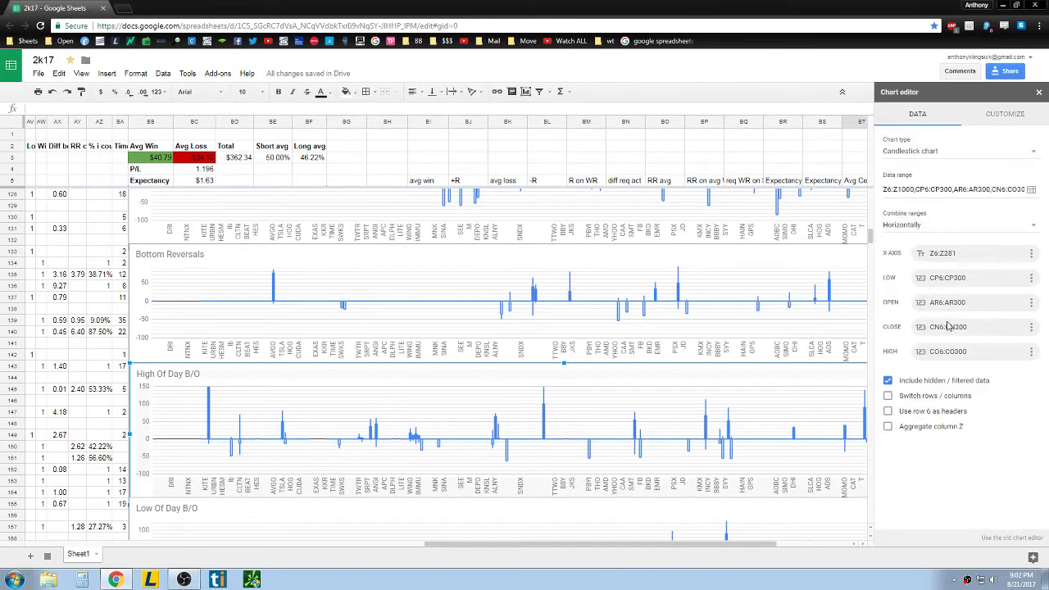
click(1038, 92)
Step: Unhide the columns hidden after column BW
scroll(838, 291, up, 3)
scroll(837, 291, up, 10)
click(1000, 123)
Step: Bring helper columns BY–CX into view and check the formula in BZ7
click(687, 547)
scroll(717, 304, up, 8)
scroll(717, 305, up, 1)
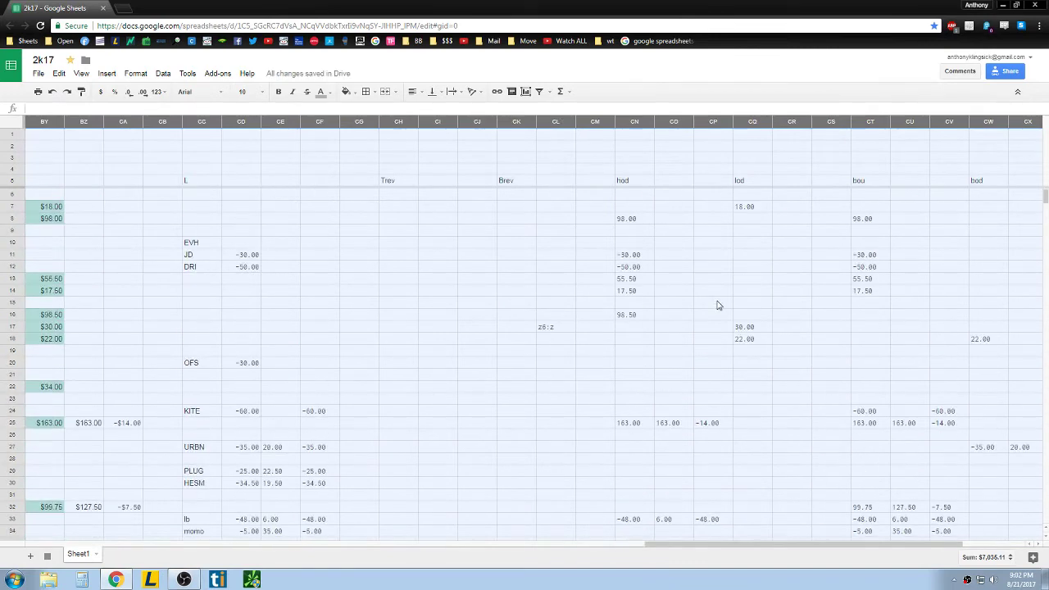
click(84, 206)
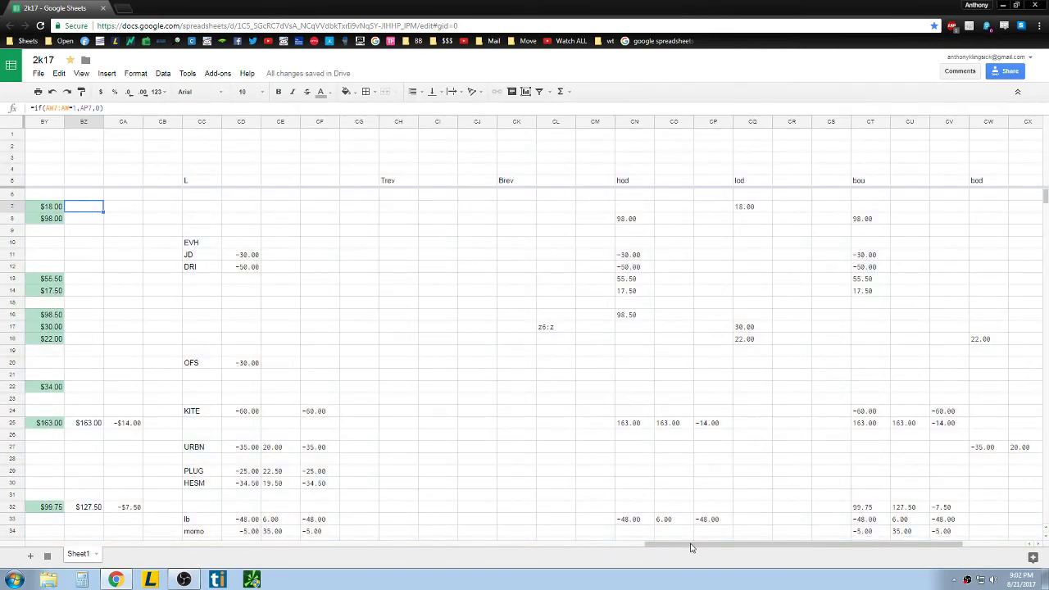
drag(691, 547, 628, 547)
Step: Check the IF formulas along row 6 from BX6 to the hod column
click(236, 196)
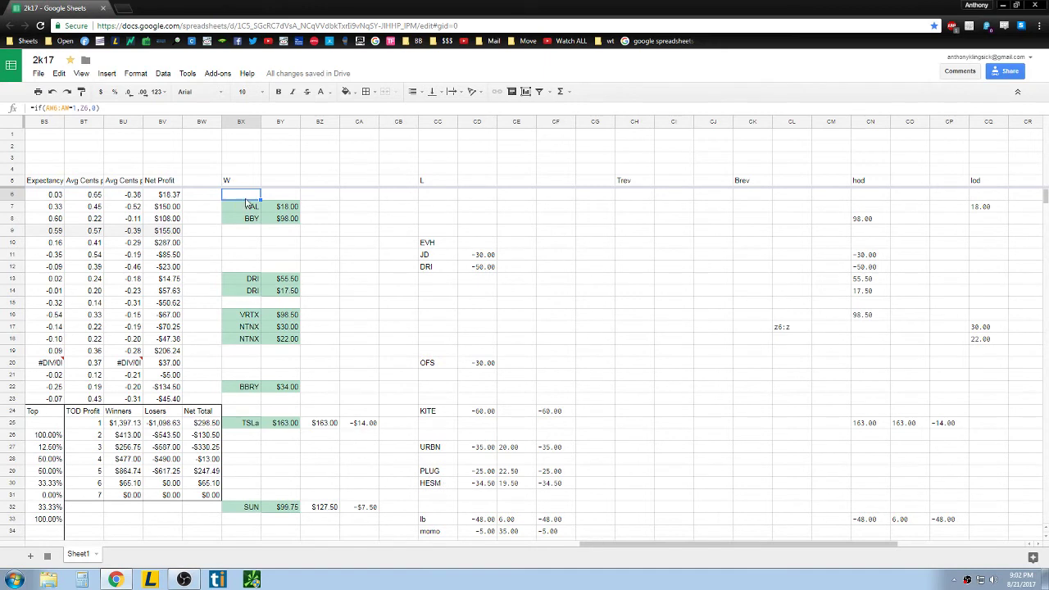
click(273, 196)
click(251, 197)
key(Right)
key(Right)
key(Right)
key(Right)
key(Right)
key(Right)
key(Right)
key(Right)
key(Right)
key(Right)
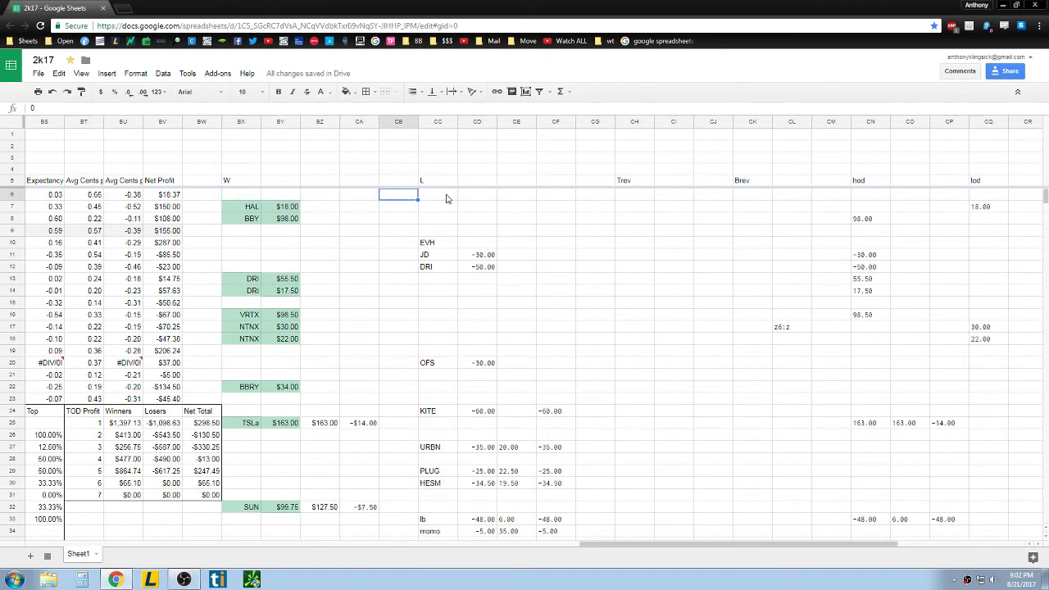
key(Right)
key(Right)
key(Right)
key(Right)
key(Right)
key(Right)
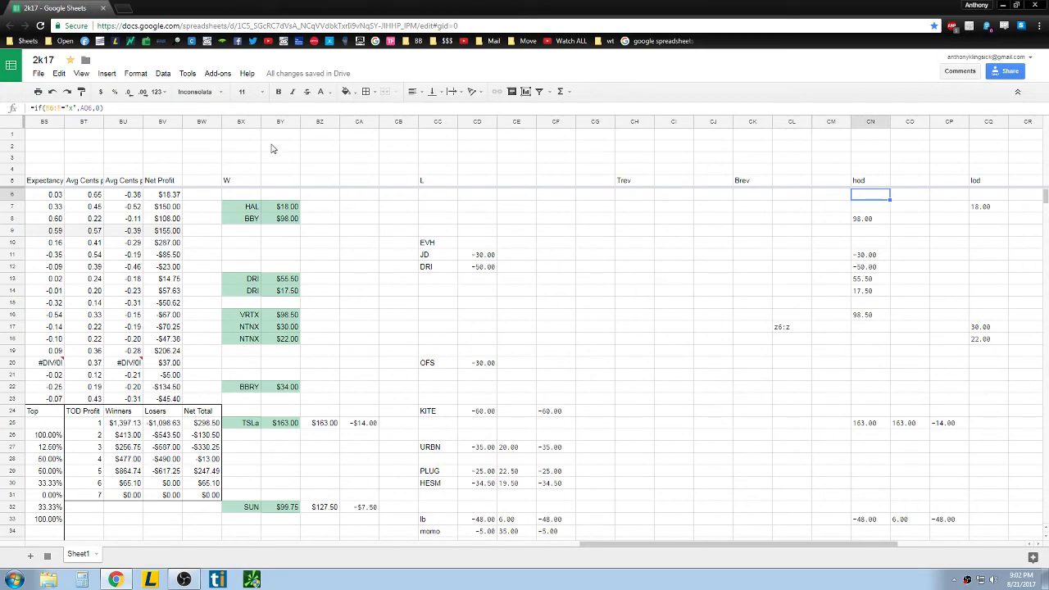
Step: Move to the Time Spent in WR and AVG Time tables around row 50
drag(615, 547, 468, 536)
scroll(635, 394, down, 3)
scroll(635, 394, right, 10)
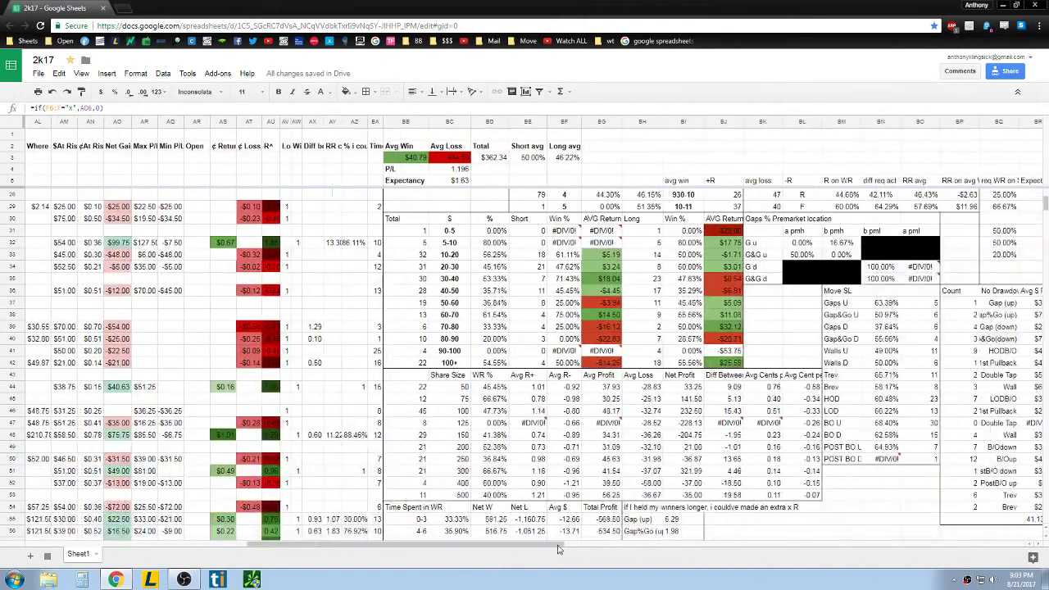
scroll(635, 394, down, 5)
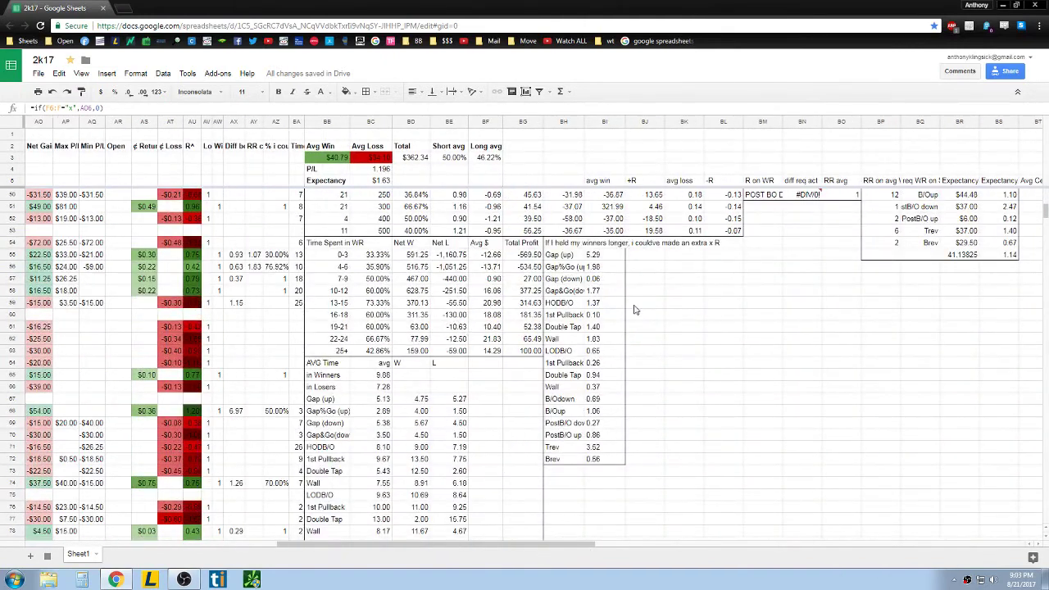